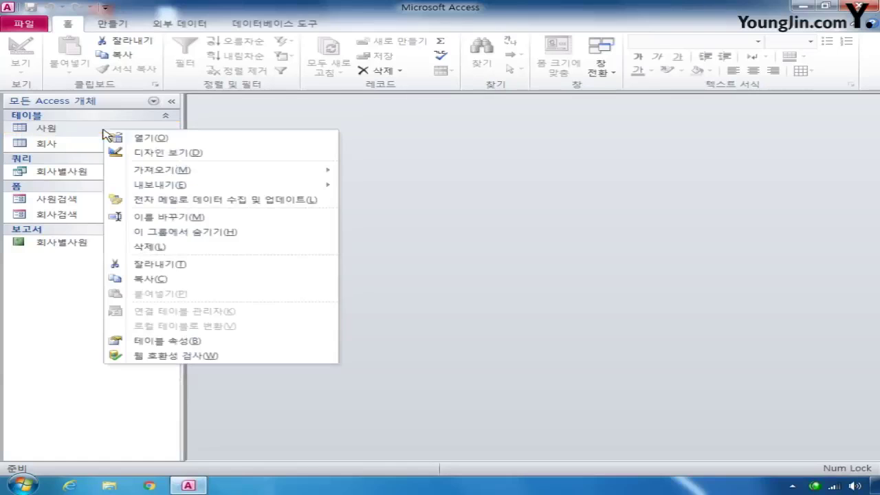
Step: Open the 사원 table in design view and delete the 구분 field along with its data
left_click(184, 159)
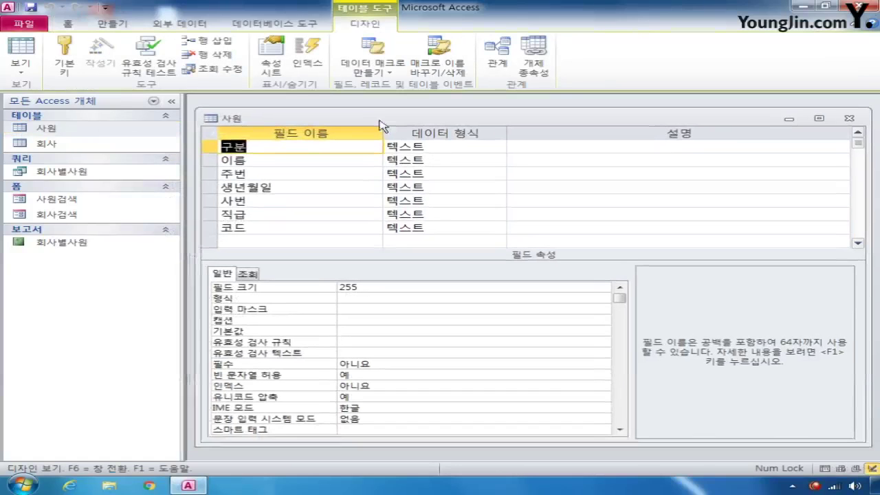
left_click(212, 144)
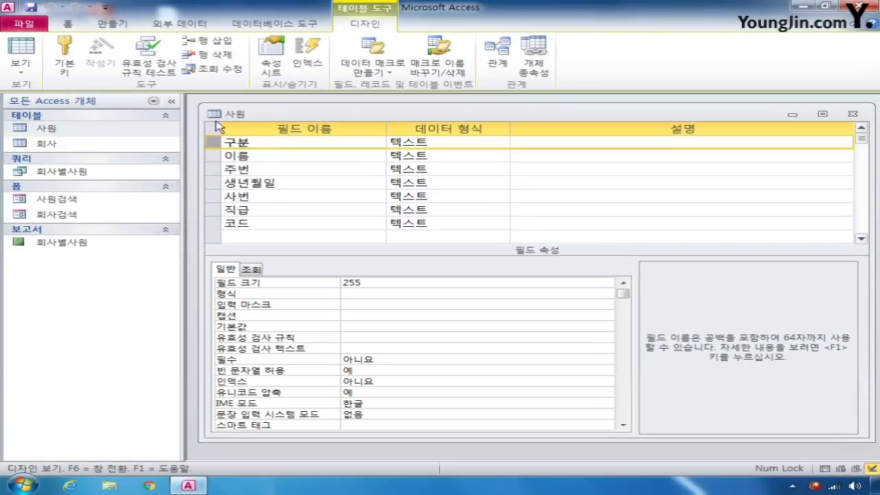
left_click(218, 55)
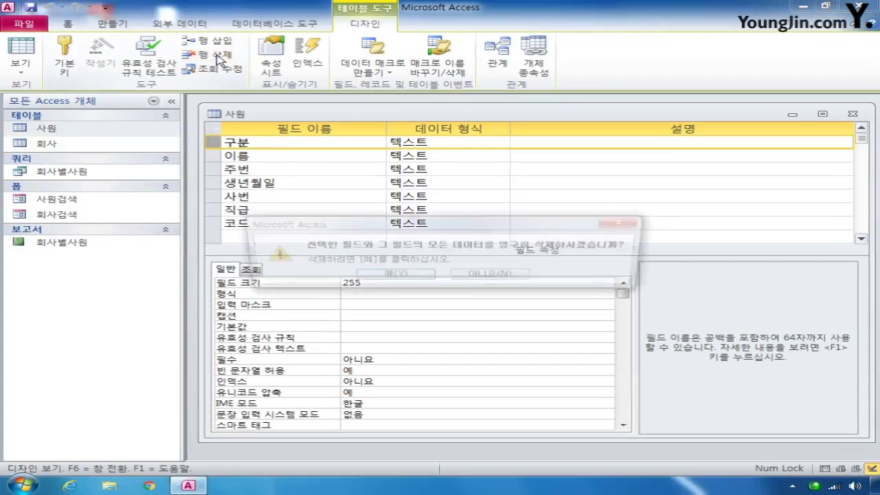
left_click(395, 274)
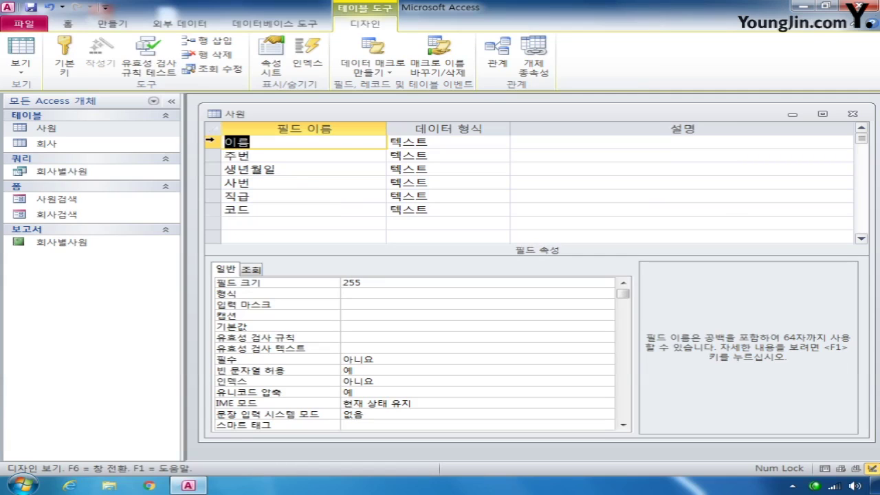
Step: Insert a new field named 순번 above the 이름 field in the 사원 table
left_click(211, 141)
left_click(219, 43)
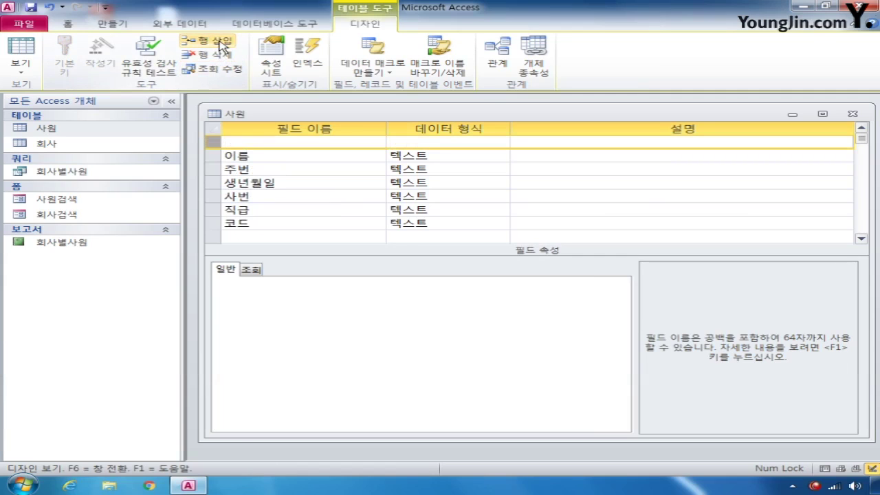
left_click(240, 141)
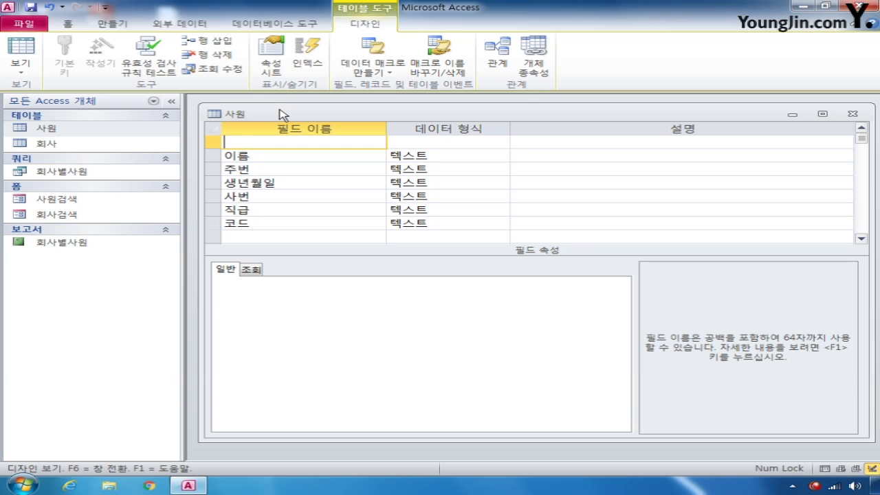
type("순번")
Step: Set the 순번 field's data type to 일련 번호 and make it the primary key
left_click(419, 141)
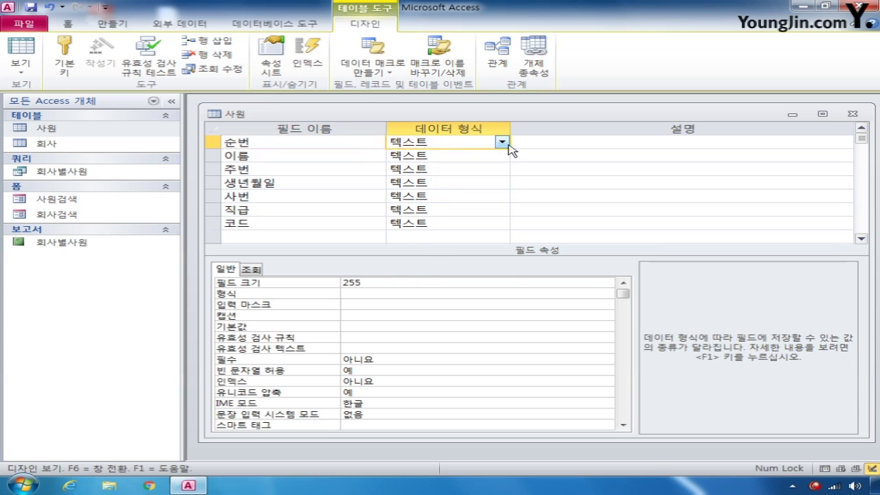
left_click(502, 141)
left_click(421, 224)
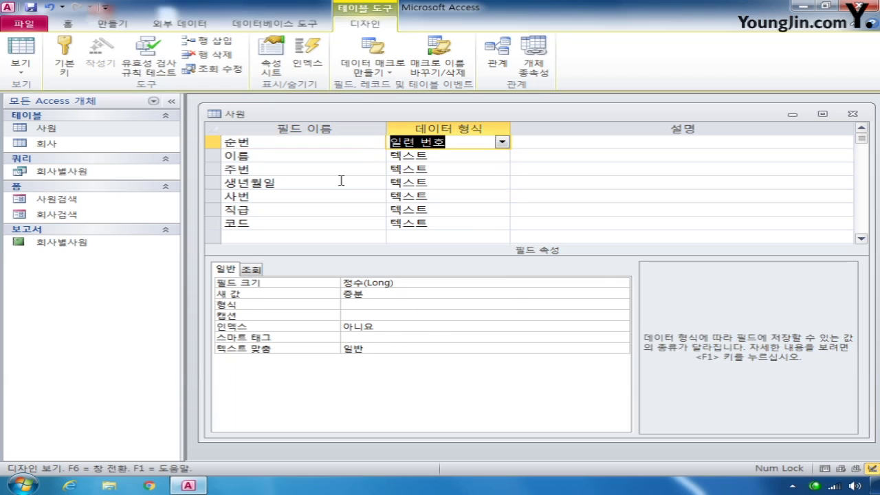
left_click(213, 141)
left_click(65, 59)
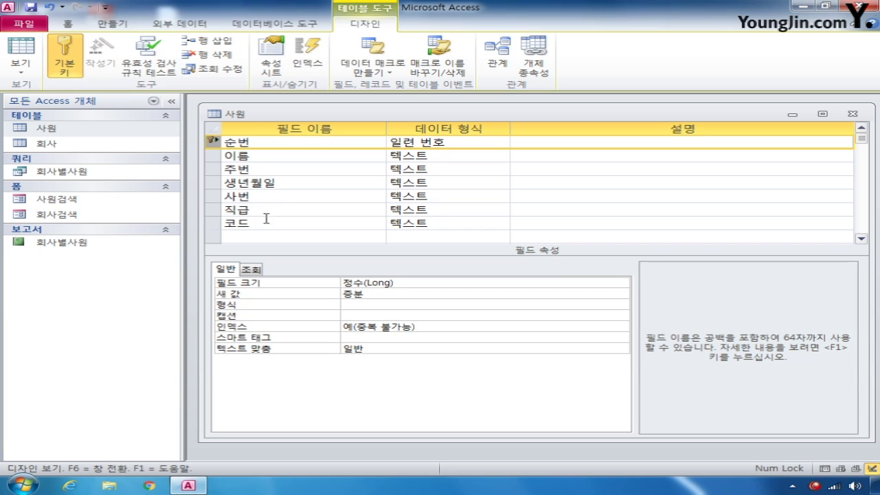
Step: For the 이름 field, set IME 모드 to 한글 and 빈 문자열 허용 to 아니요
left_click(212, 157)
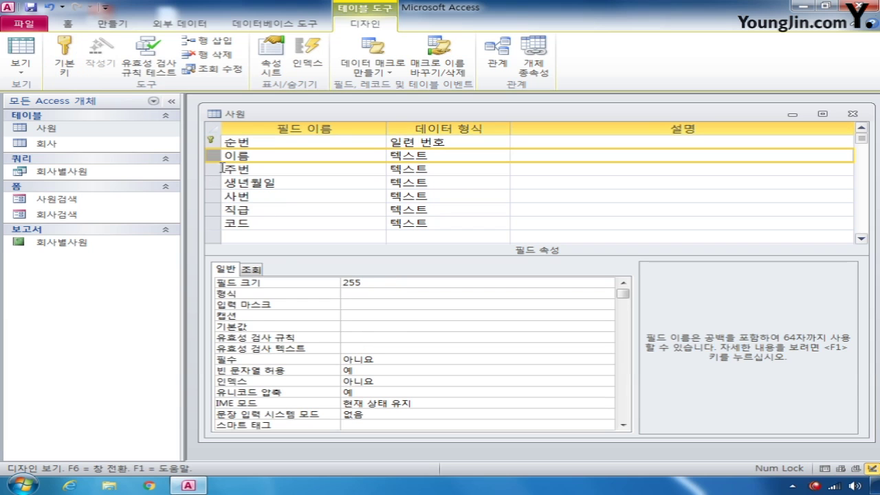
left_click(417, 404)
left_click(606, 404)
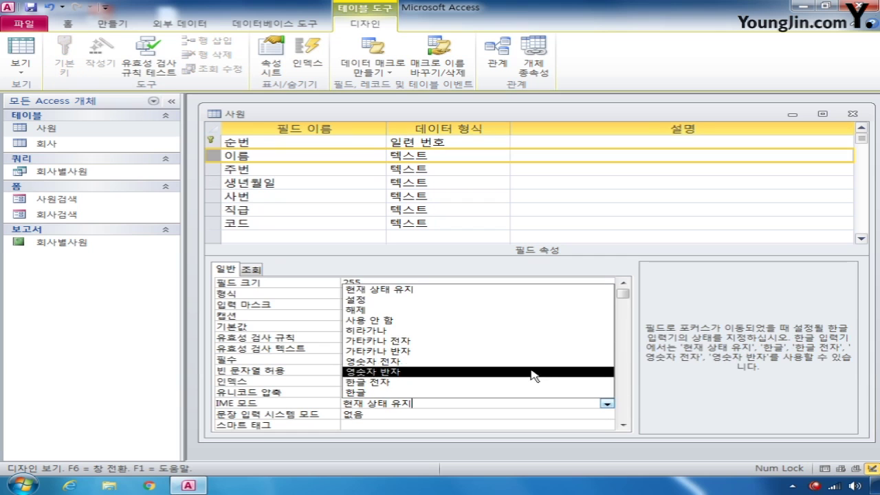
left_click(510, 392)
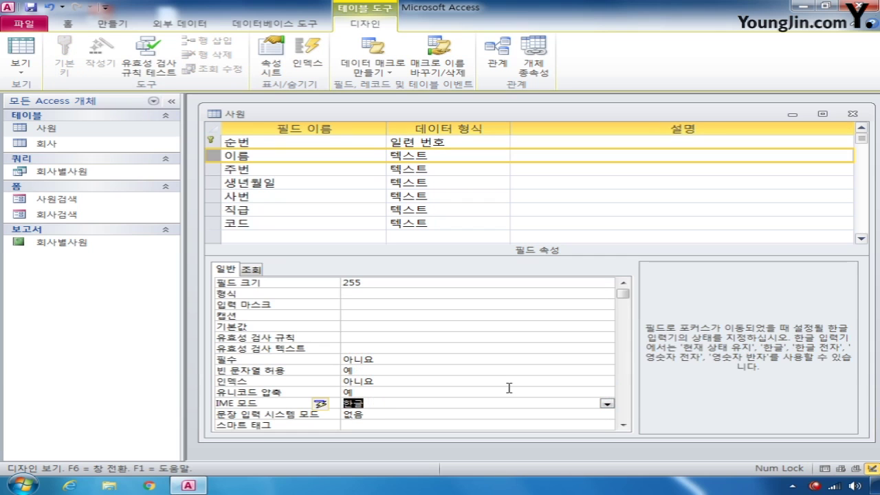
left_click(402, 370)
left_click(607, 371)
left_click(572, 390)
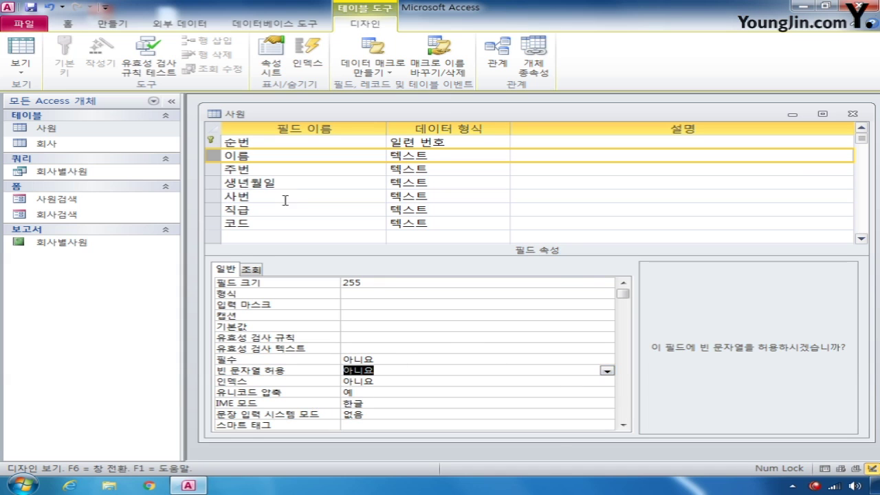
left_click(211, 169)
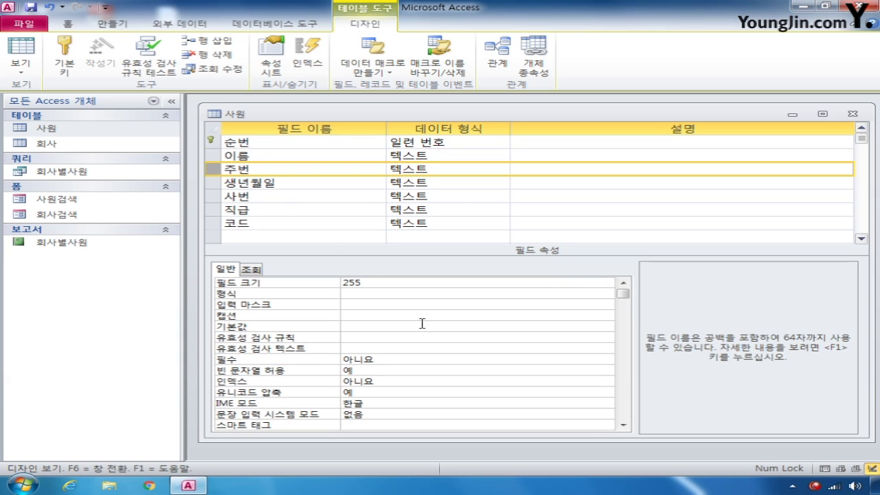
left_click(376, 304)
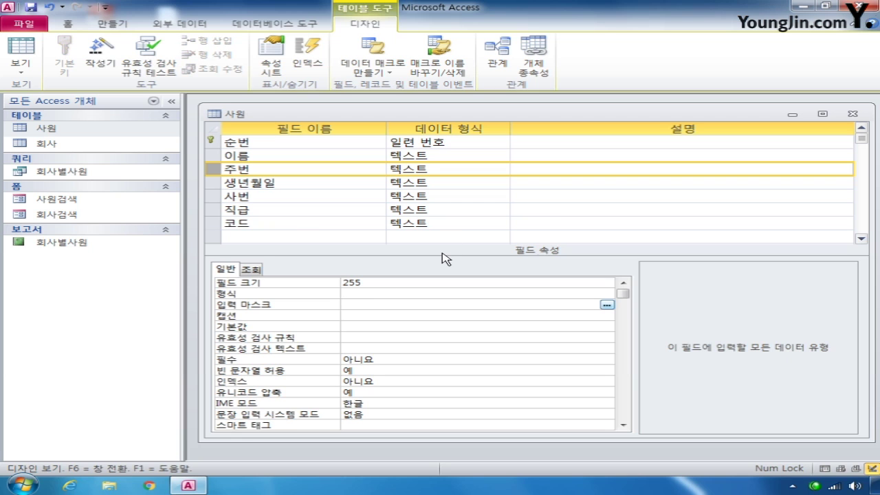
type("000000-0000000;0;")
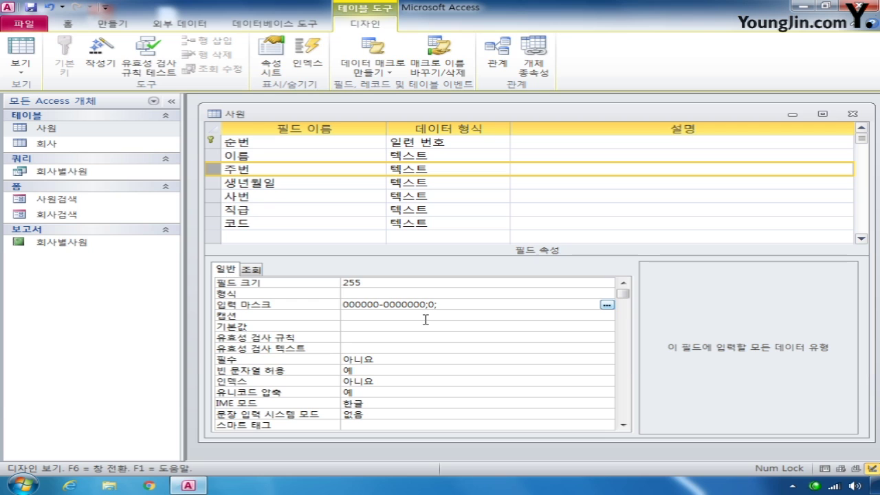
Step: Change the 생년월일 field's data type to 날짜/시간
left_click(213, 185)
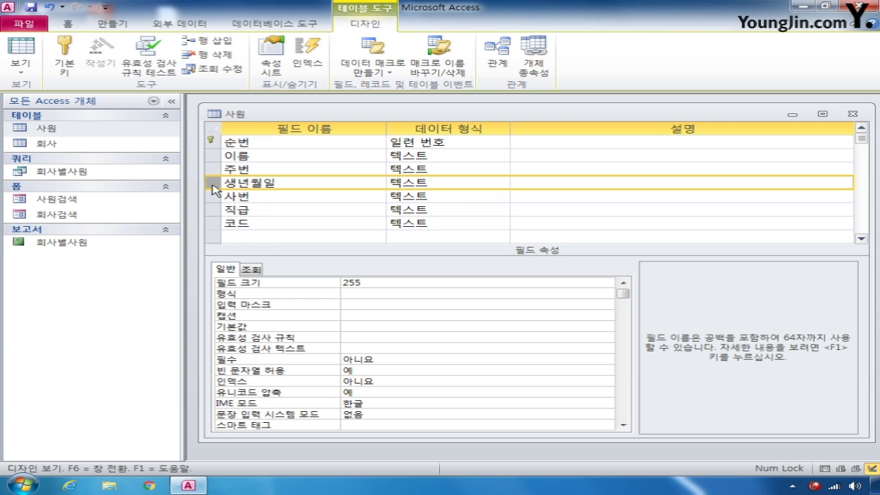
left_click(456, 183)
left_click(501, 182)
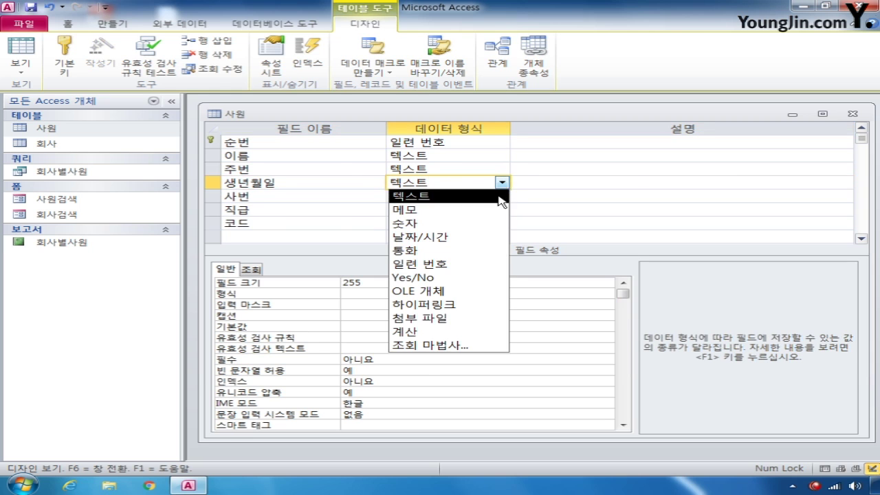
left_click(473, 236)
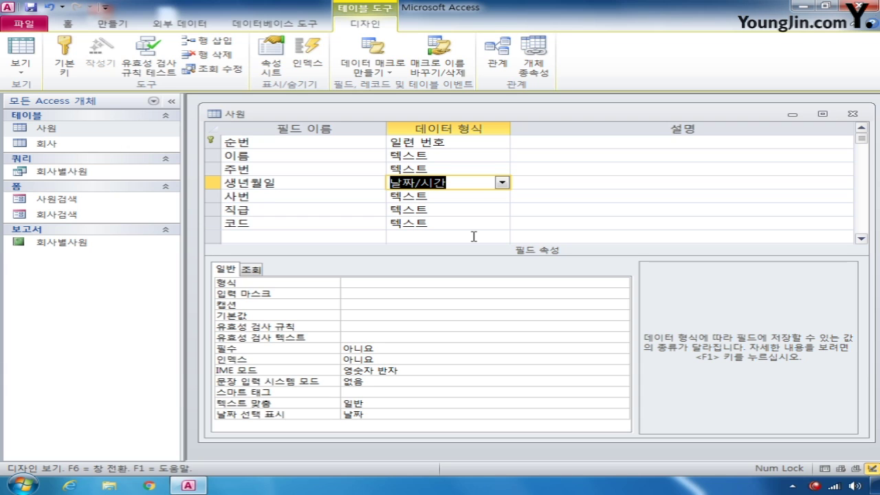
Step: Set the 생년월일 field's validation rule to <=#1979-12-31#
left_click(359, 326)
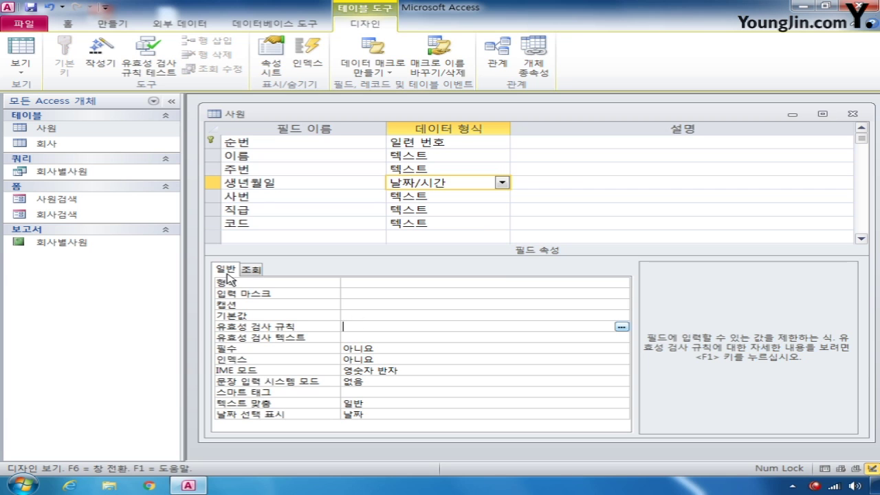
type("<=#")
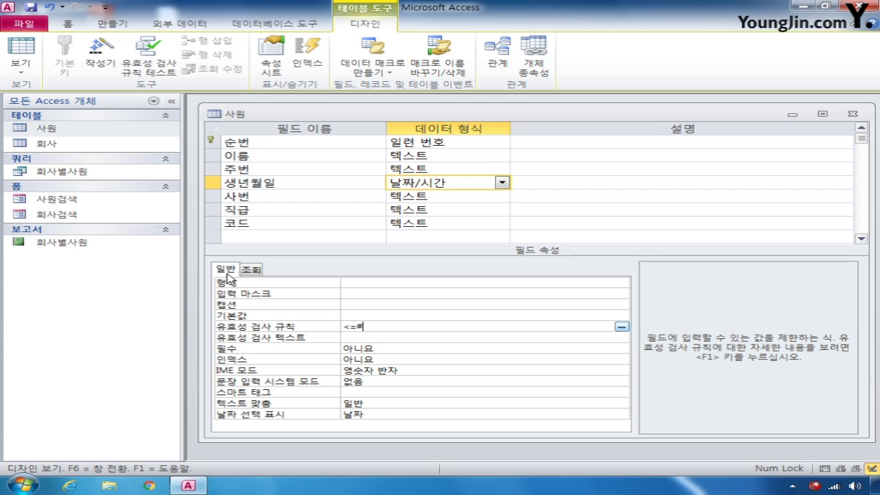
type("1979")
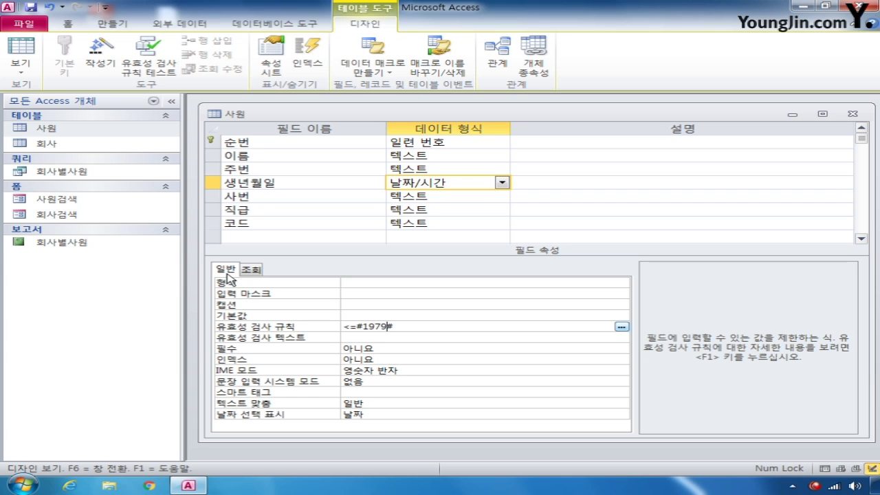
type("-12-31")
Step: Add a field named 멀티 below 코드 with the data type 첨부 파일
left_click(235, 237)
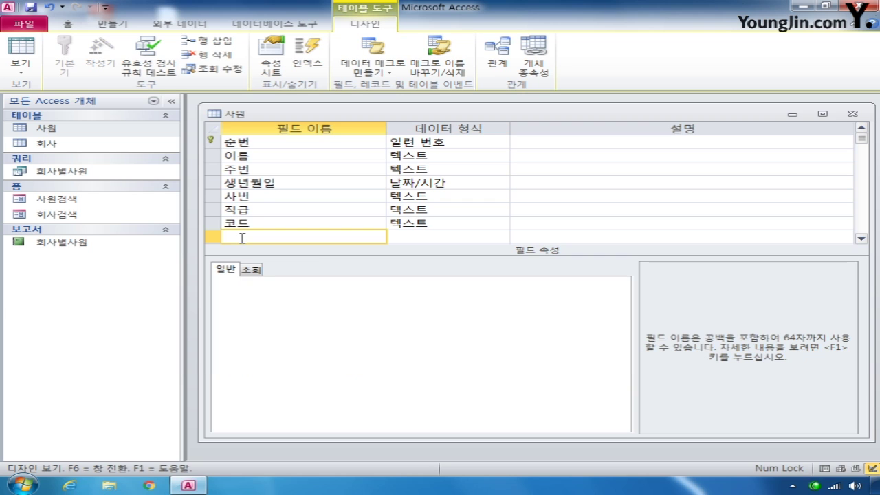
type("멀티")
left_click(420, 237)
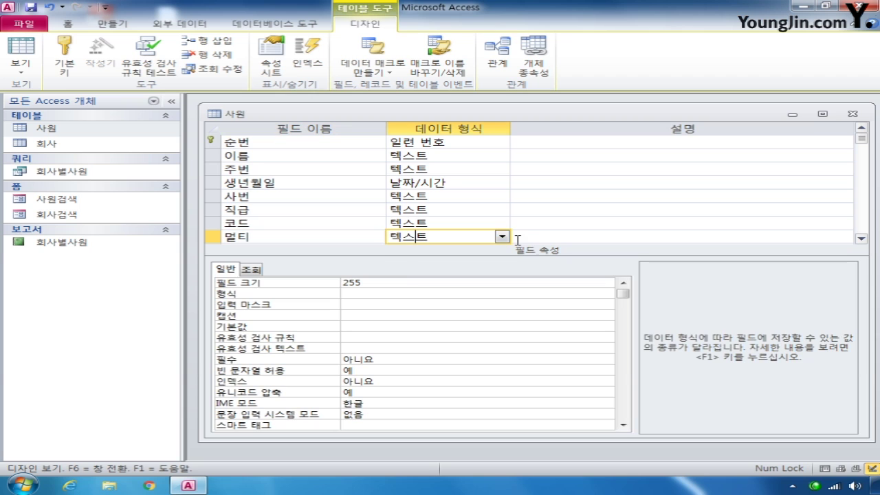
left_click(502, 237)
left_click(450, 370)
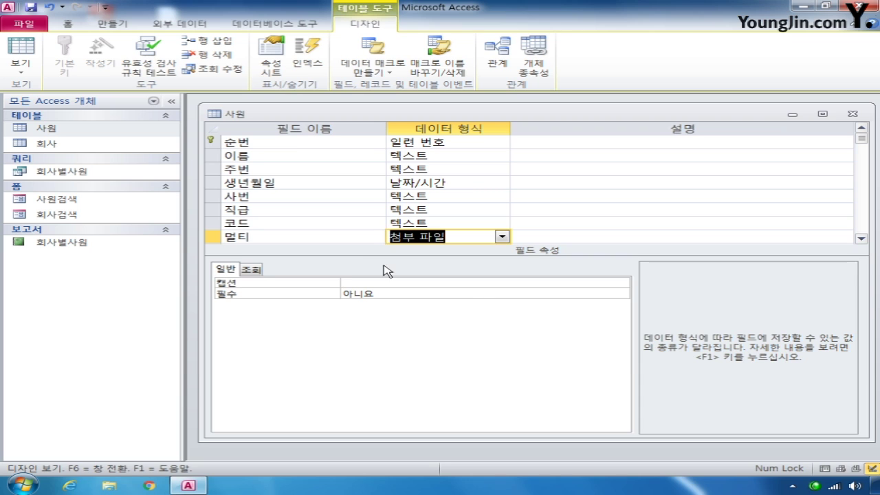
Step: Close the 사원 table and save its design changes
left_click(852, 113)
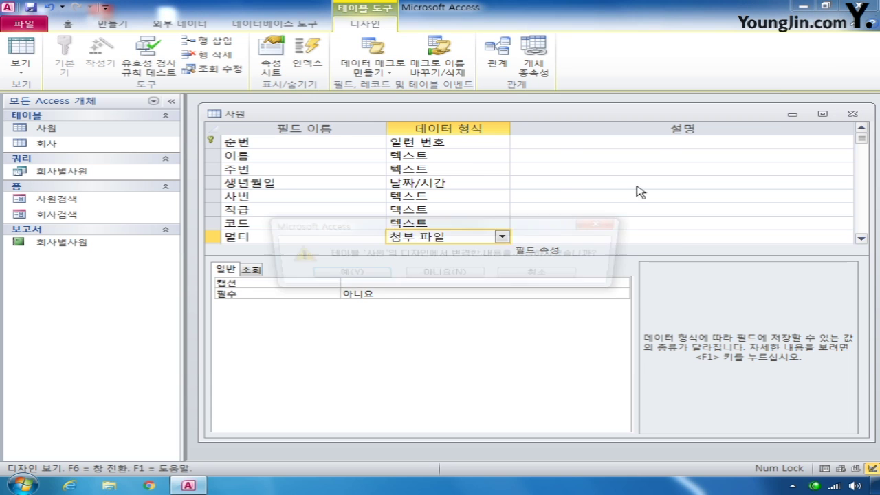
left_click(371, 277)
left_click(369, 268)
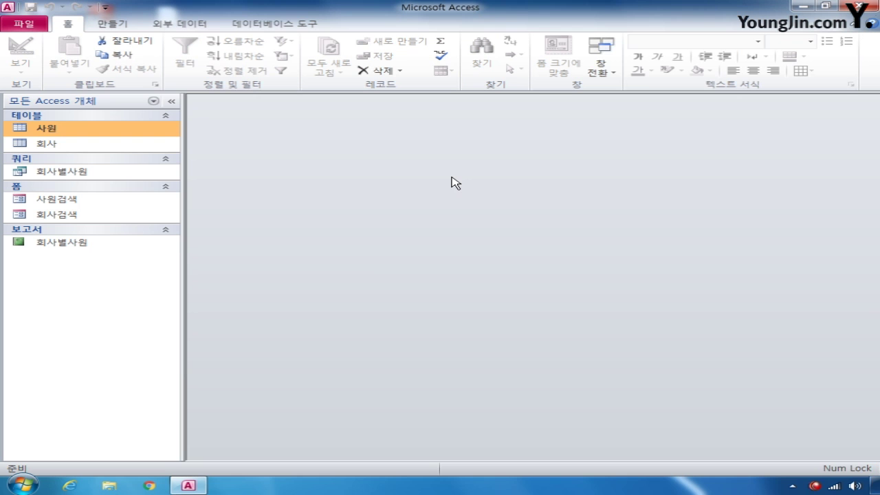
Step: Reopen the 사원 table in design view and set the 코드 field's lookup control to 콤보 상자
right_click(87, 132)
left_click(141, 155)
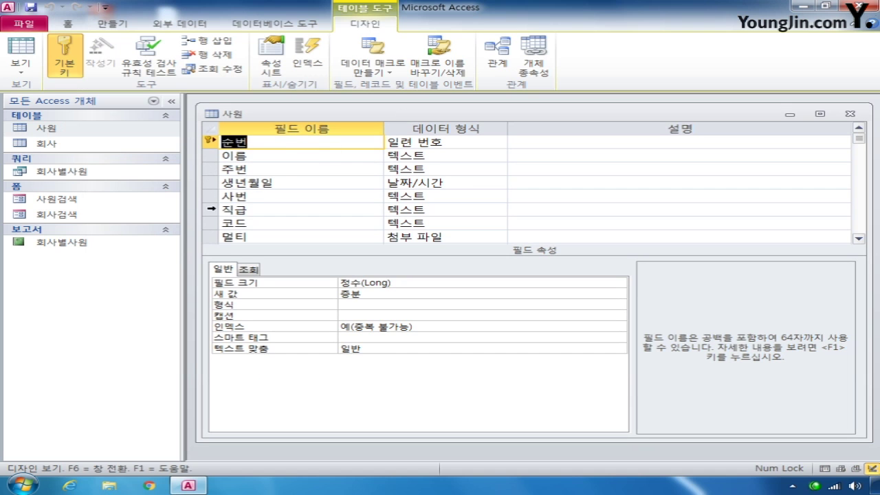
left_click(209, 220)
left_click(248, 268)
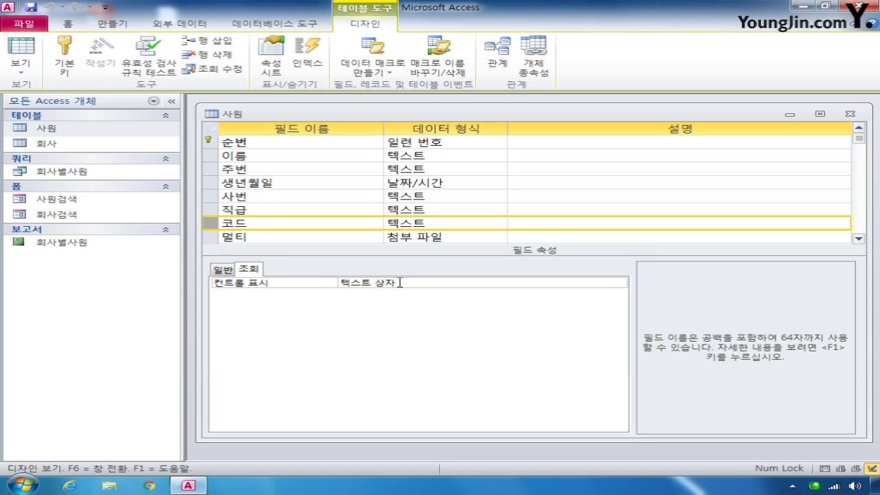
left_click(584, 283)
left_click(619, 284)
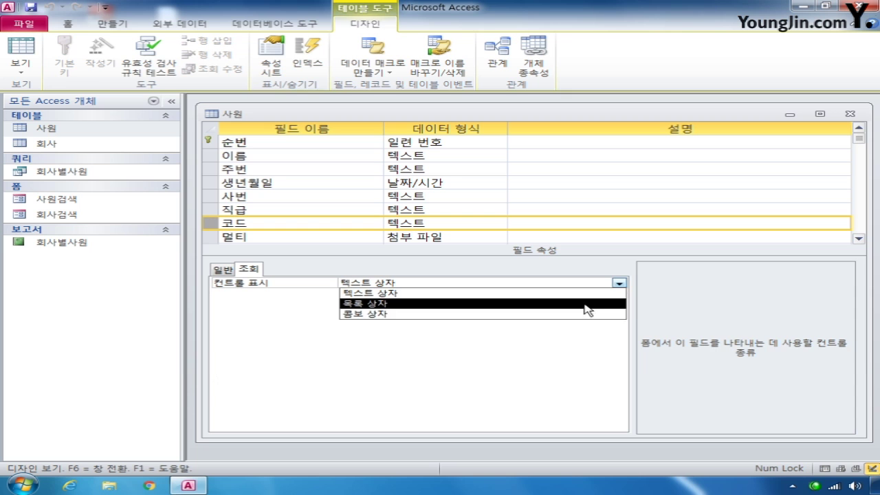
left_click(567, 314)
Step: Build the 코드 lookup's row source as a query of 코드 and 사명 from the 회사 table and save it
left_click(476, 305)
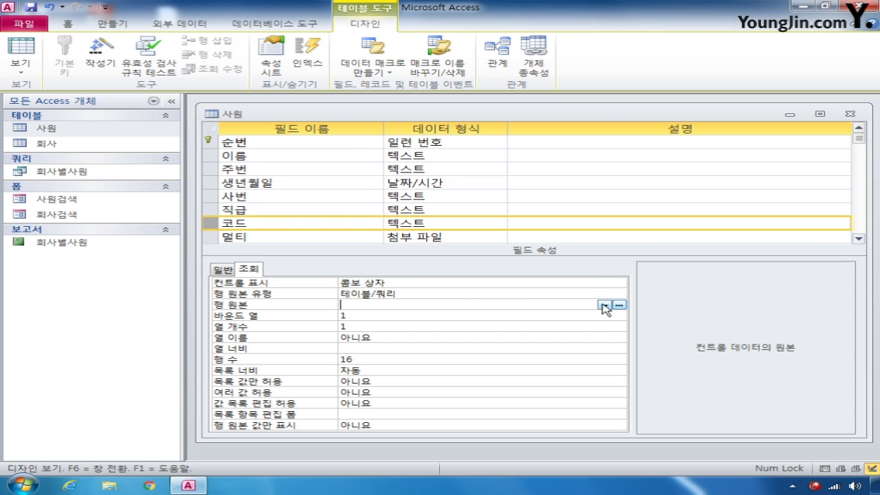
left_click(619, 306)
double_click(303, 321)
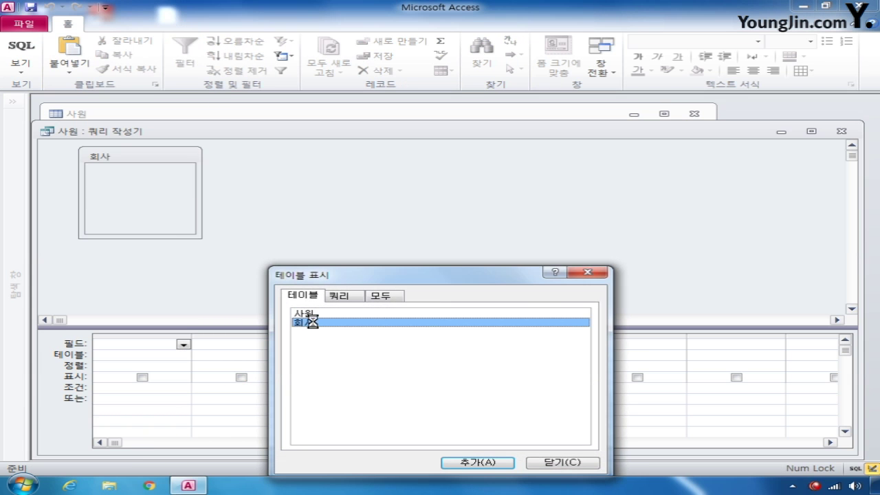
left_click(579, 463)
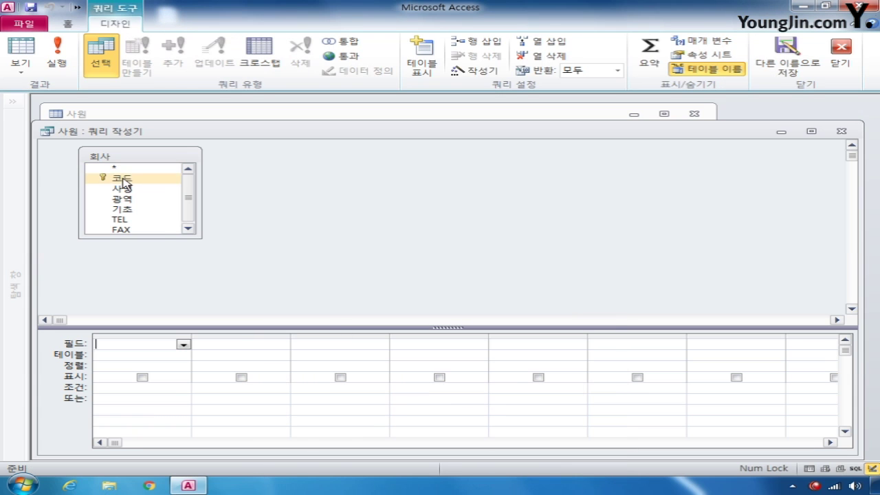
double_click(122, 178)
double_click(122, 188)
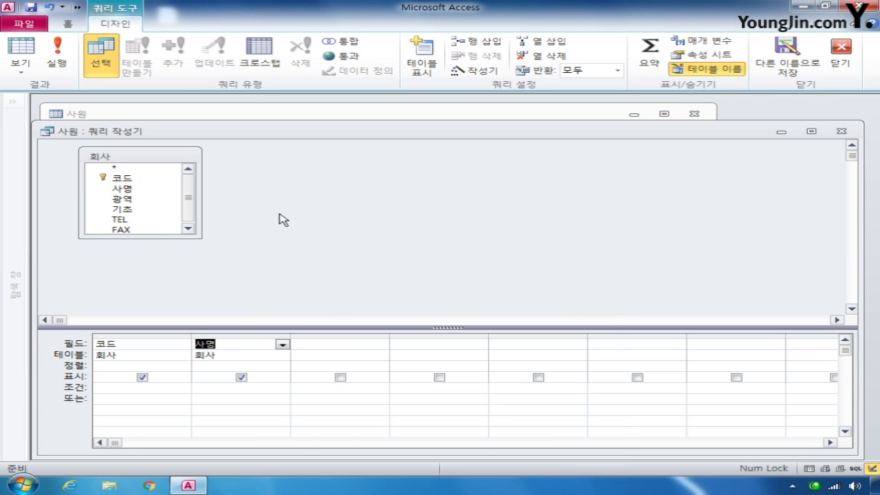
left_click(841, 130)
left_click(361, 288)
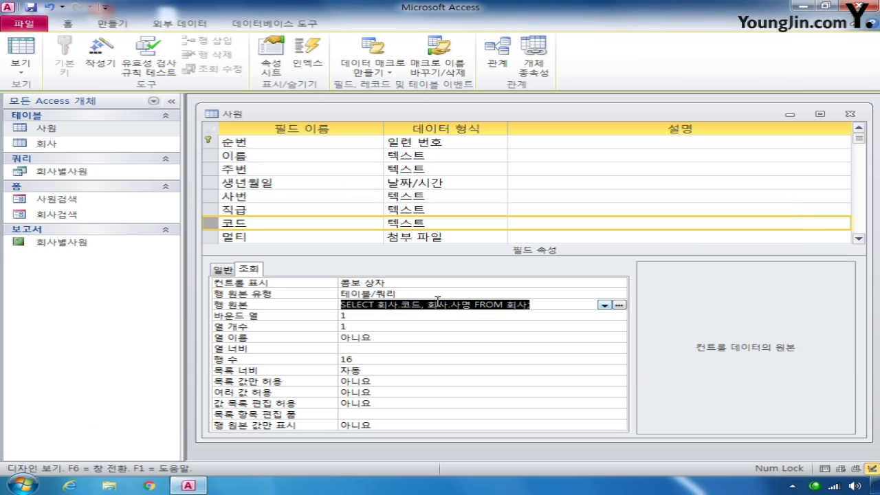
Step: Set the 코드 lookup's 열 개수 to 2, keep 바운드 열 at 1, and close the 사원 table saving its design
left_click(314, 328)
type("2")
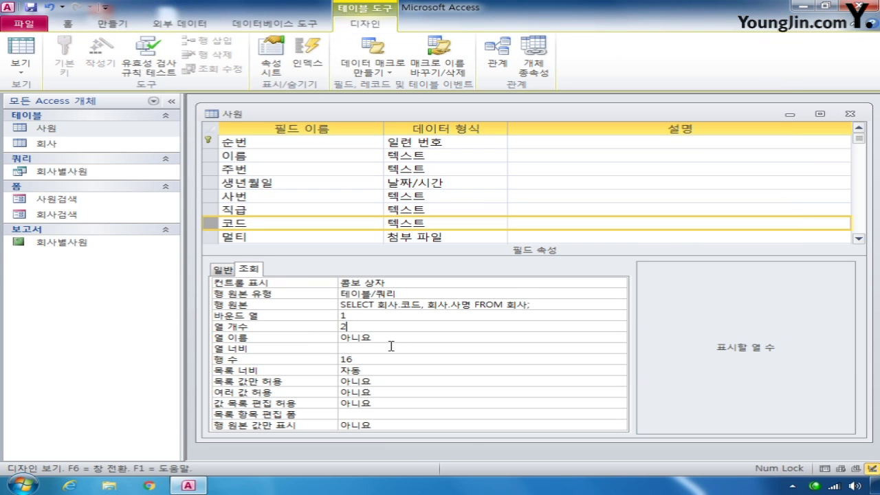
left_click(361, 318)
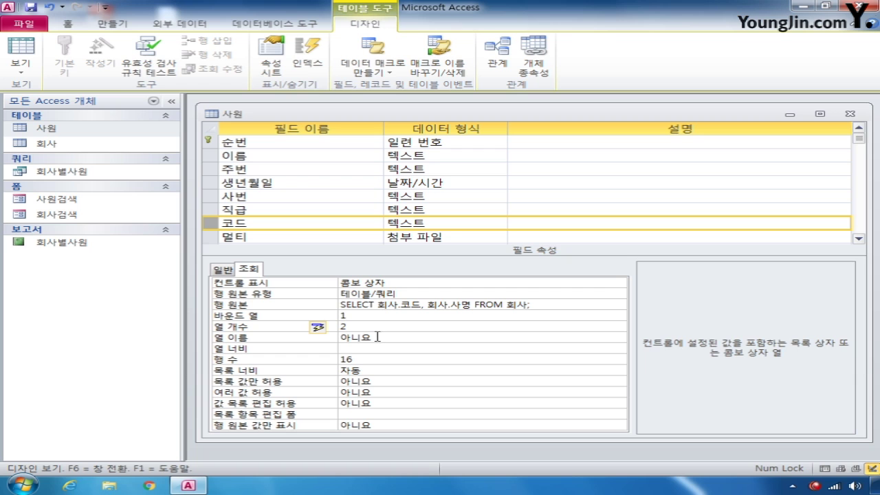
left_click(851, 115)
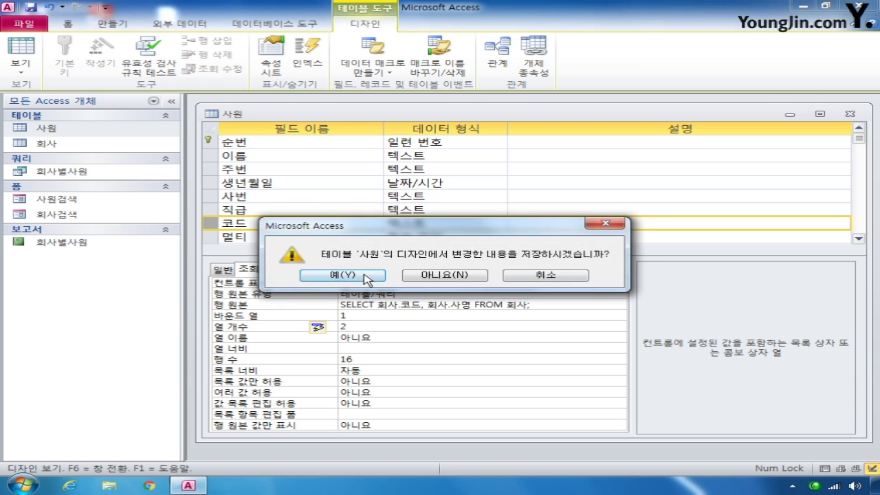
left_click(366, 277)
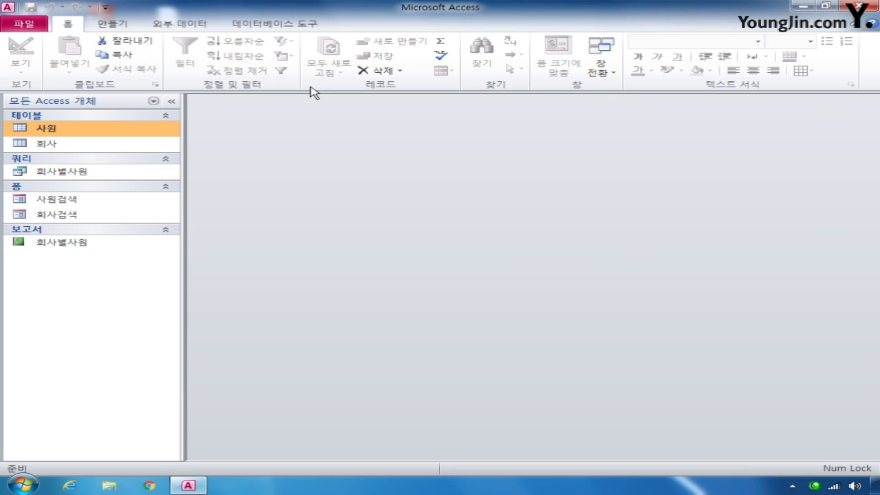
Step: Open the database relationships window and add the 사원 and 회사 tables to it
left_click(282, 27)
left_click(175, 55)
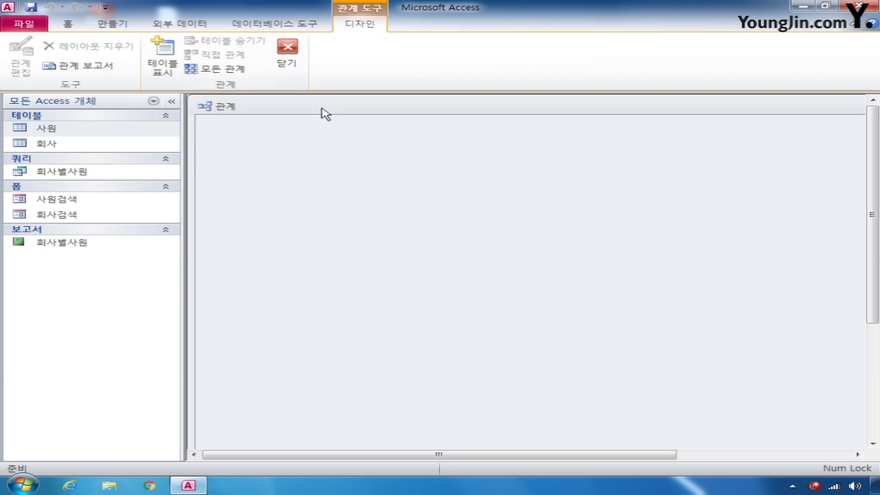
right_click(391, 152)
left_click(422, 160)
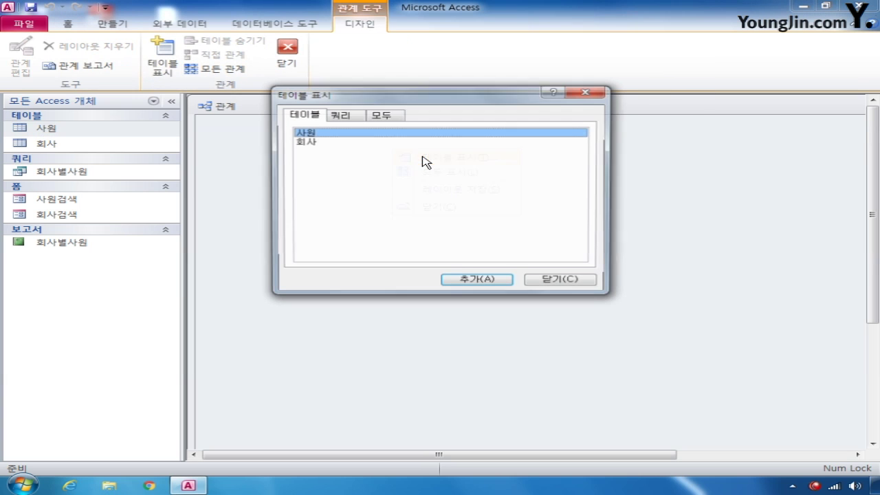
double_click(311, 133)
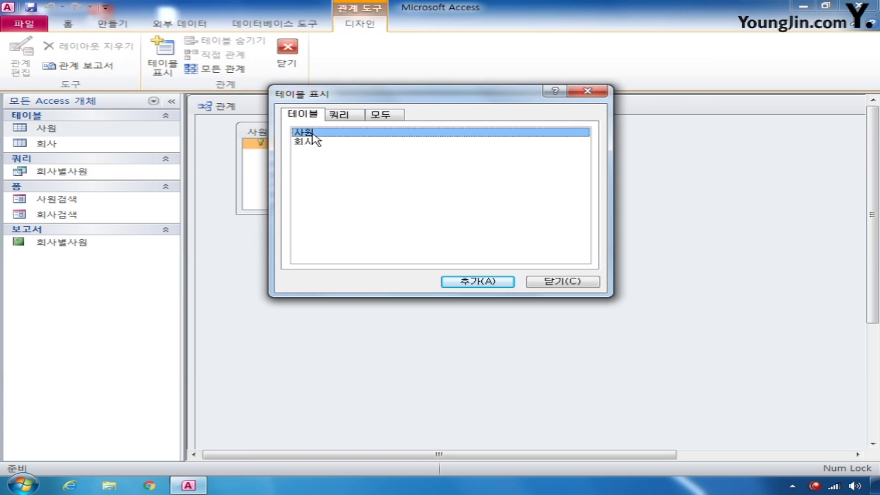
double_click(323, 146)
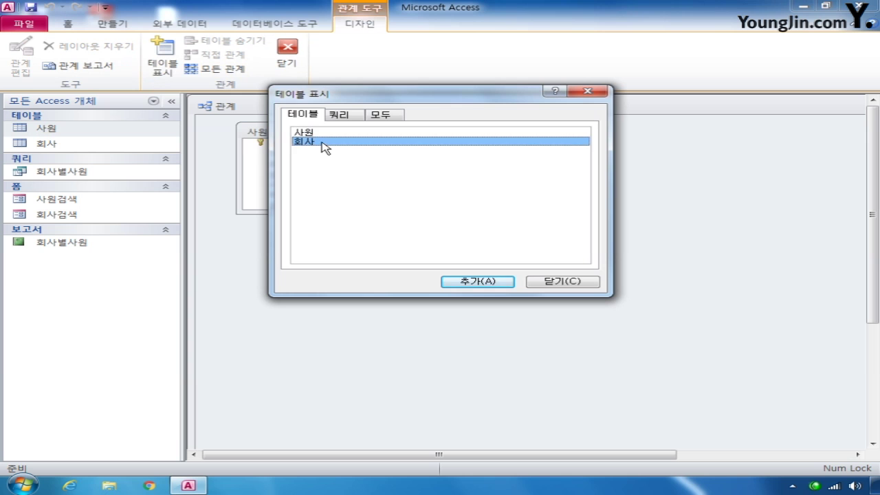
left_click(556, 286)
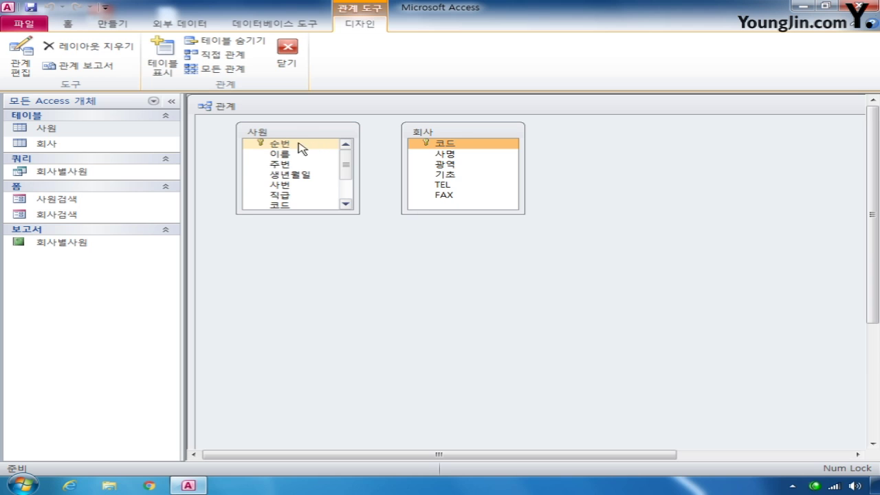
Step: Relate 회사's 코드 to 사원's 코드 with 항상 참조 무결성 유지 and 관련 필드 모두 업데이트, and close the relationships window saving its layout
left_click(291, 204)
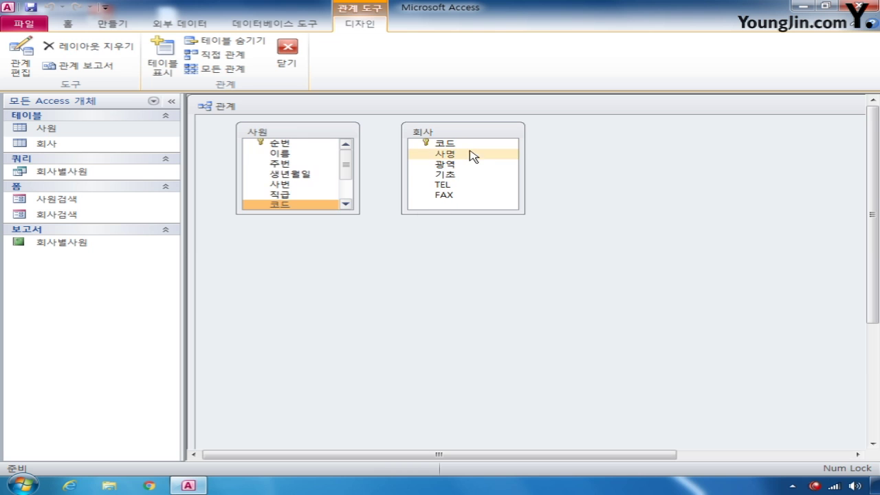
left_click_drag(467, 145, 281, 162)
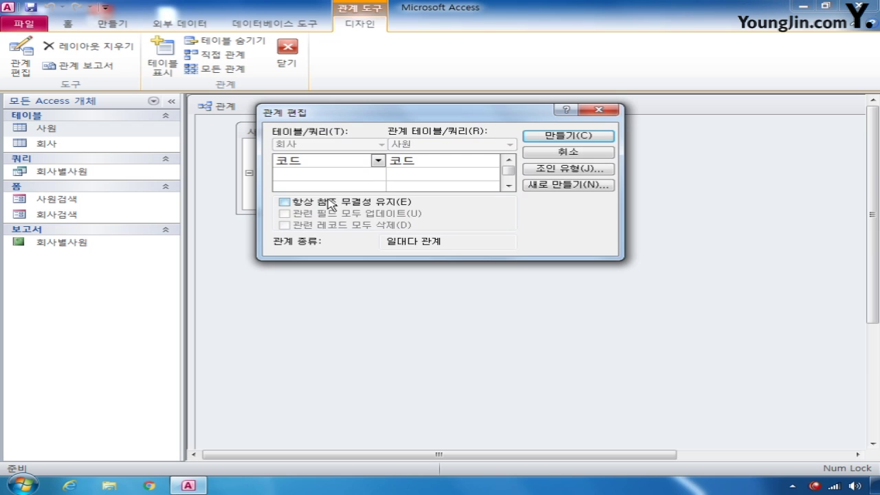
left_click(327, 203)
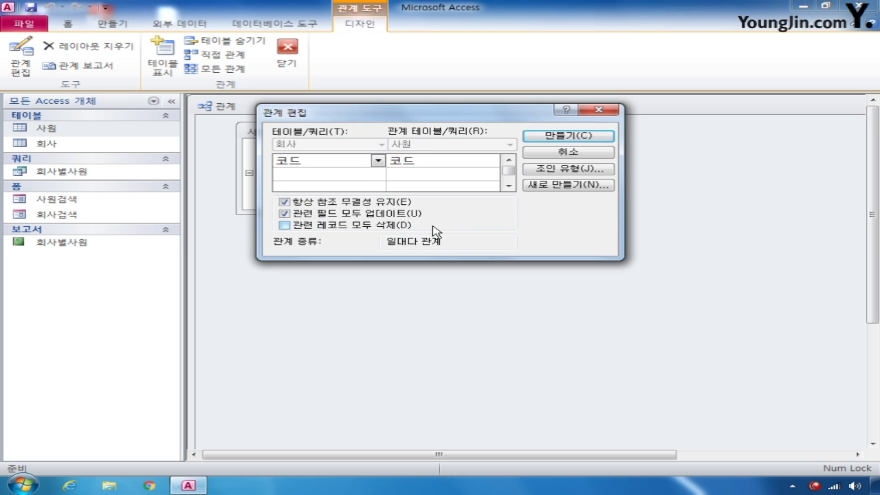
left_click(579, 137)
double_click(673, 112)
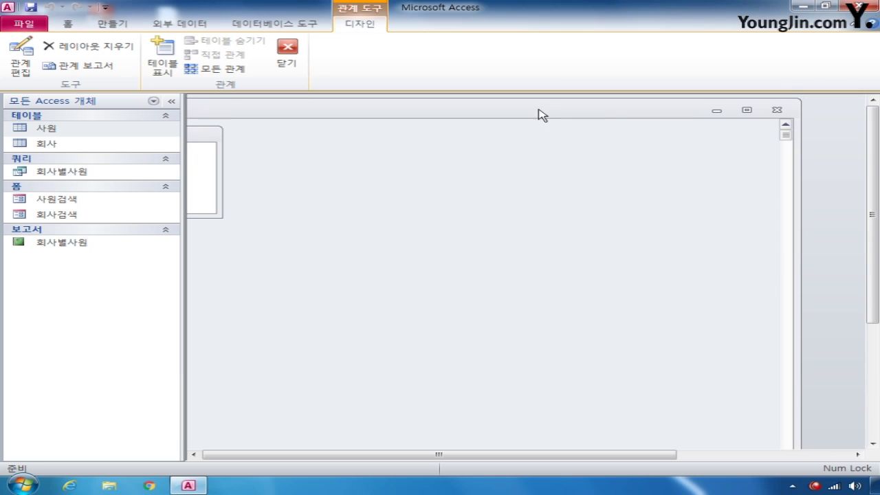
left_click(779, 112)
left_click(358, 277)
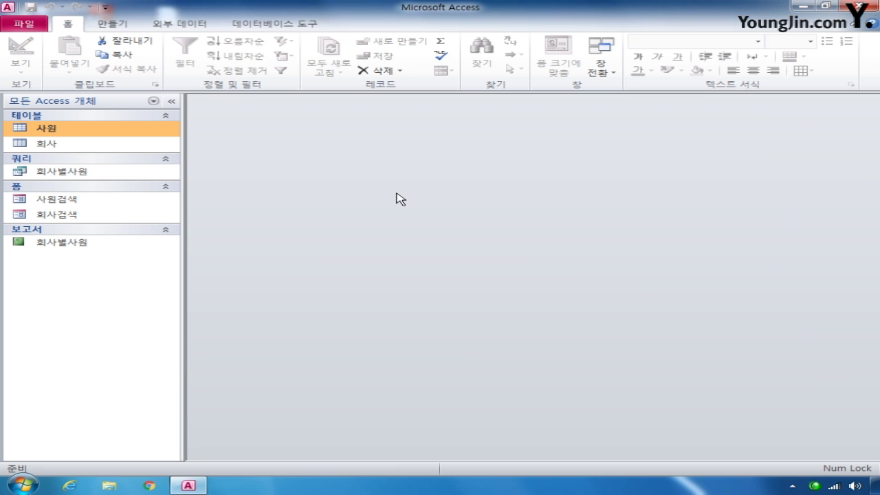
Step: Open the 회사검색 form in design view and show all of the form's properties in a narrower property sheet
right_click(71, 217)
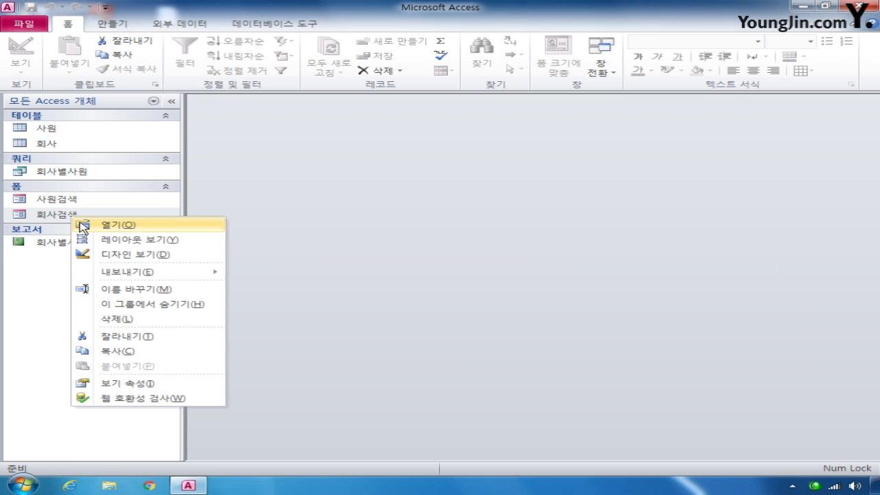
left_click(125, 254)
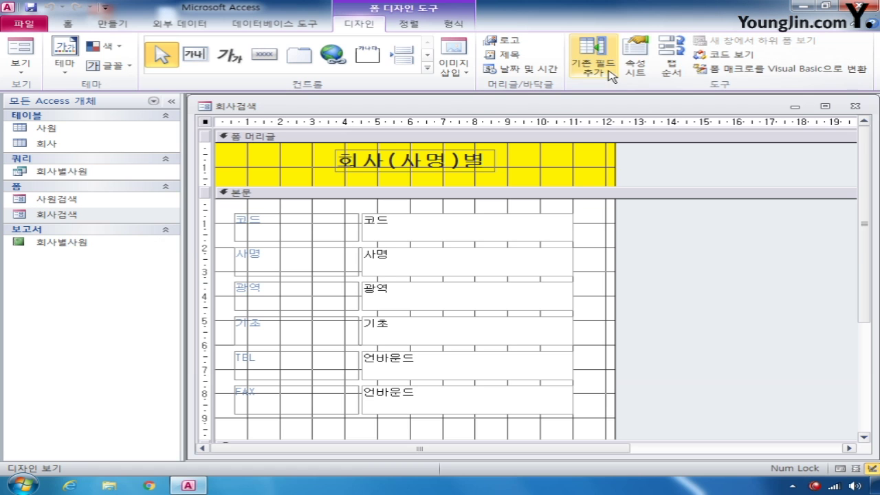
left_click(635, 63)
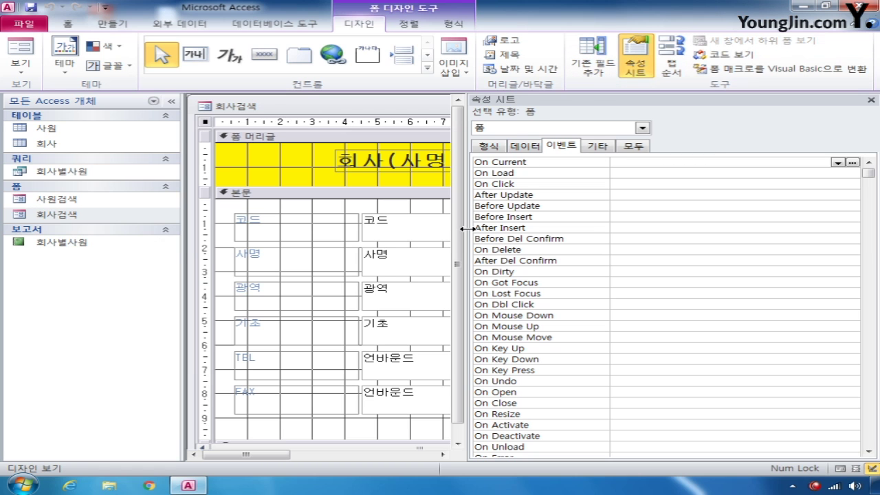
left_click_drag(465, 228, 622, 238)
left_click(782, 146)
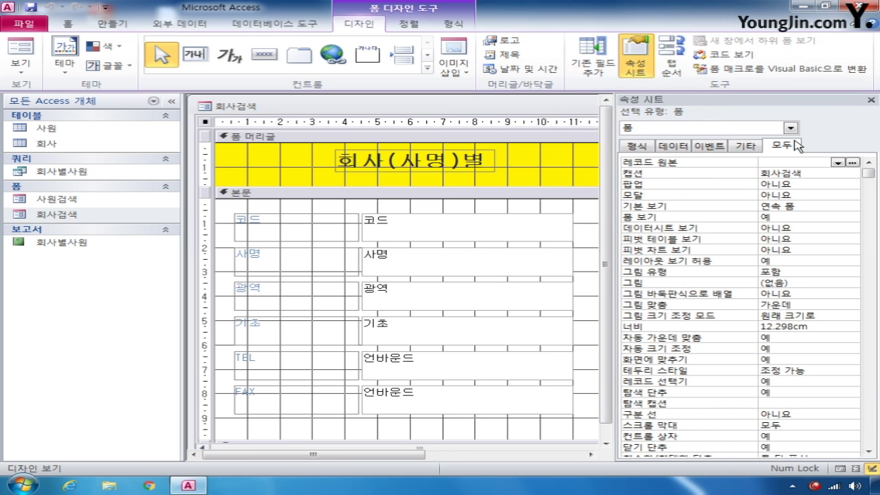
Step: Set the 회사검색 form's record source to 회사 and its default view to 단일 폼
left_click(837, 163)
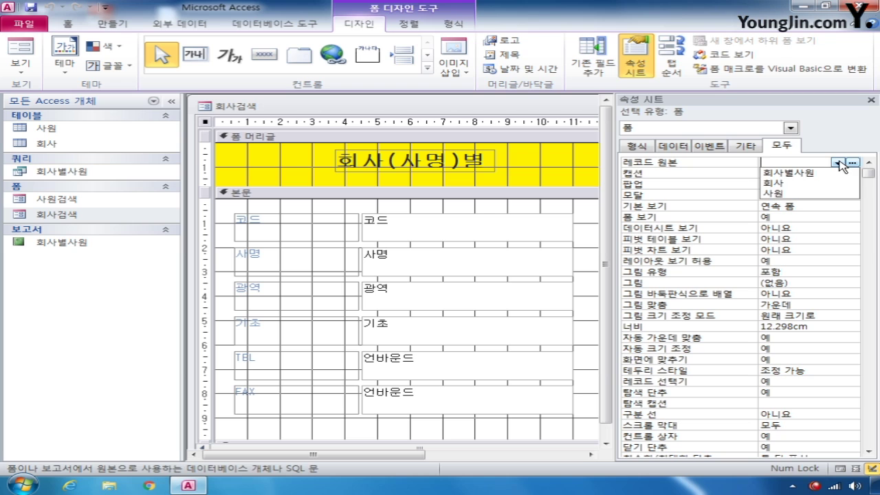
left_click(800, 182)
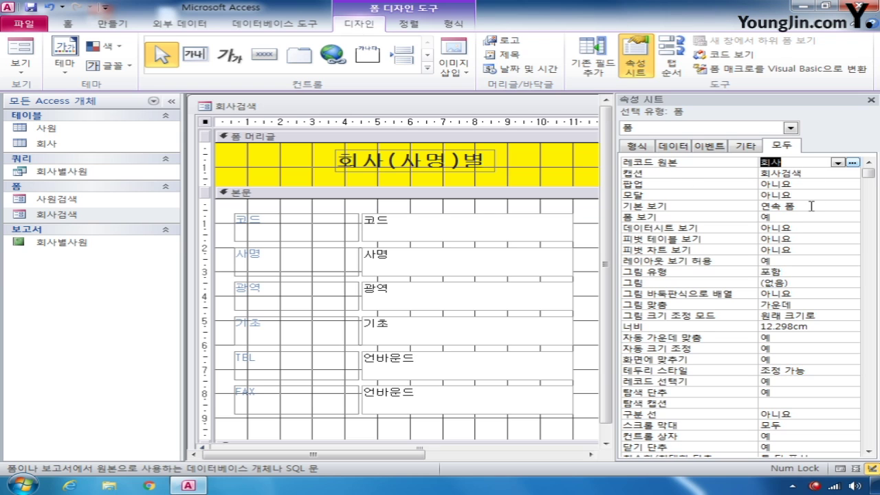
left_click(811, 206)
left_click(851, 206)
left_click(829, 216)
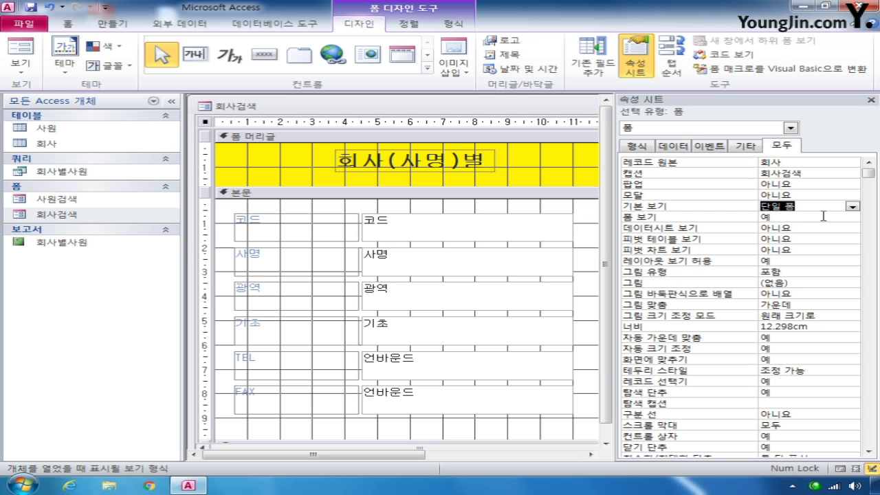
Step: Set the control source of the txtTEL text box to the 기초 field
left_click(790, 129)
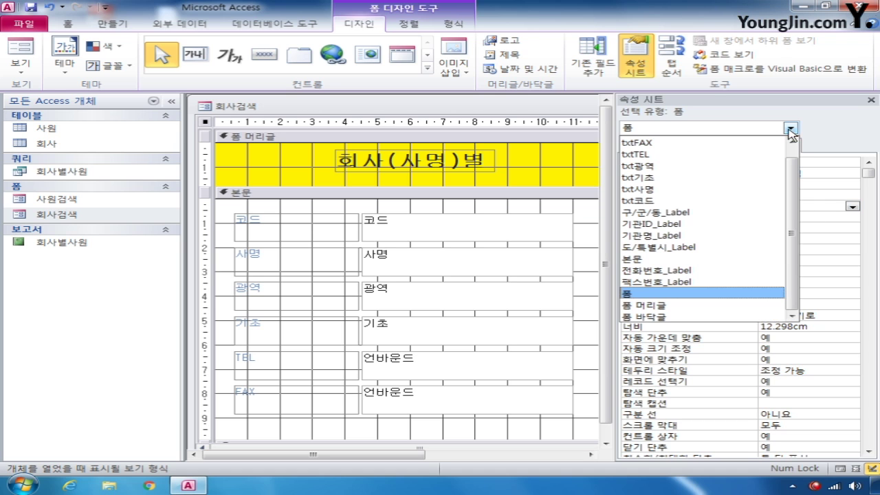
left_click(756, 154)
left_click(811, 173)
left_click(838, 173)
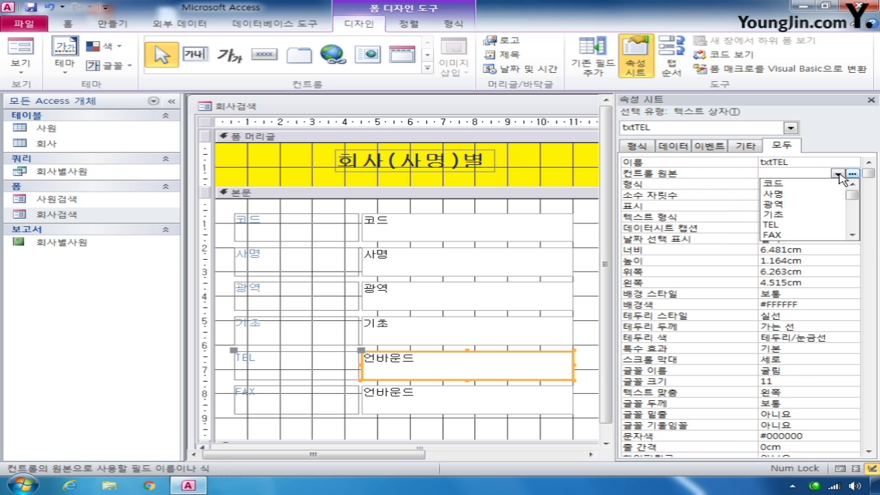
left_click(810, 214)
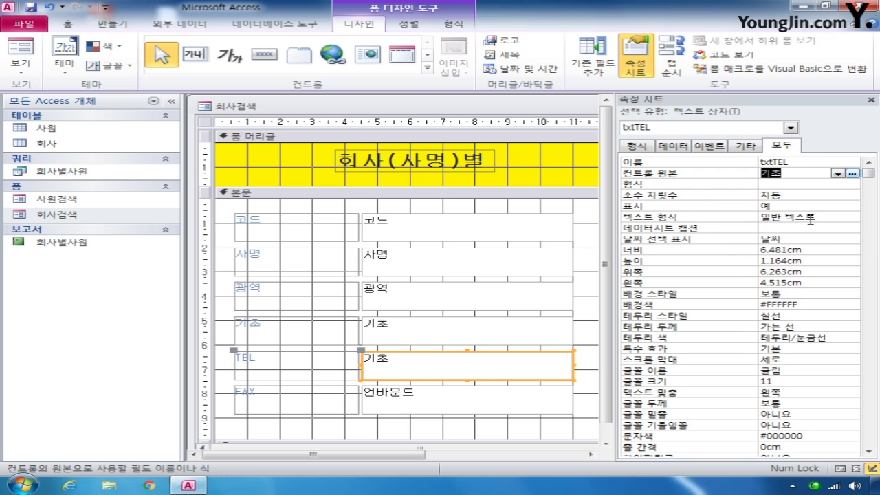
Step: Set the control source of the txtFAX text box to the FAX field
left_click(790, 127)
left_click(773, 140)
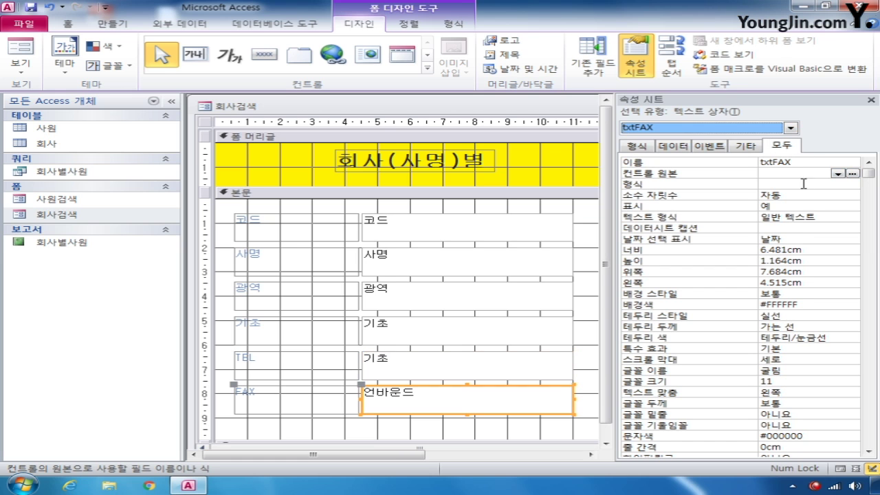
left_click(839, 174)
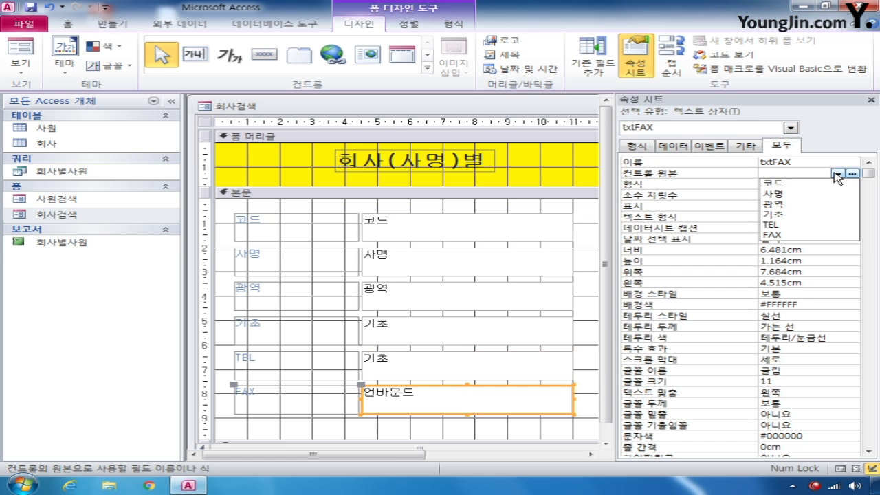
left_click(773, 235)
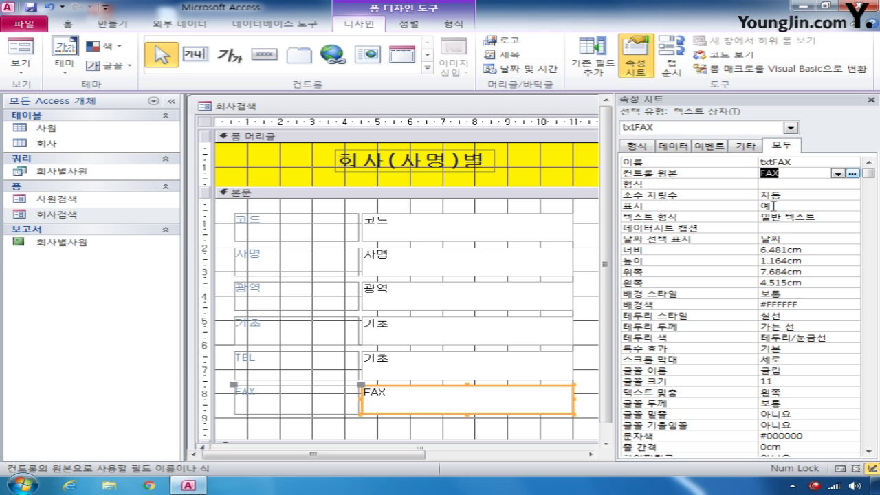
Step: Arrange the 본문 section's tab order as txt코드, txt사명, txt광역, txt기초, txtTEL, txtFAX
left_click(205, 122)
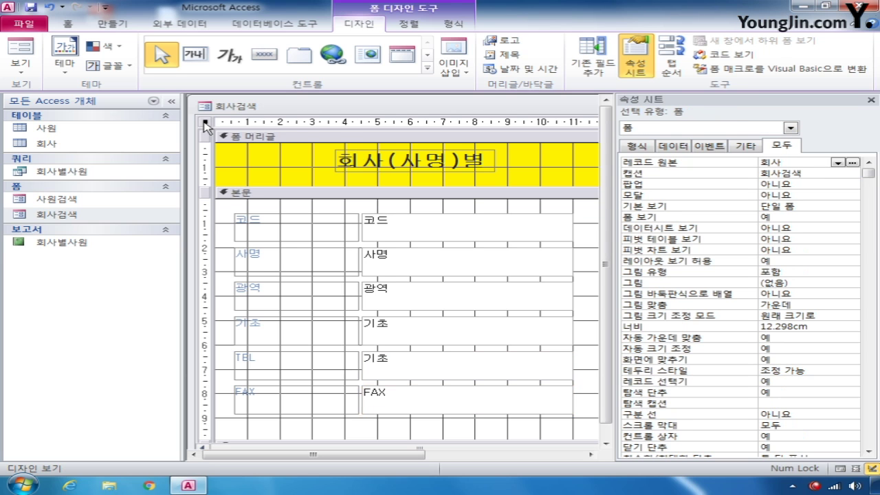
right_click(205, 122)
left_click(255, 237)
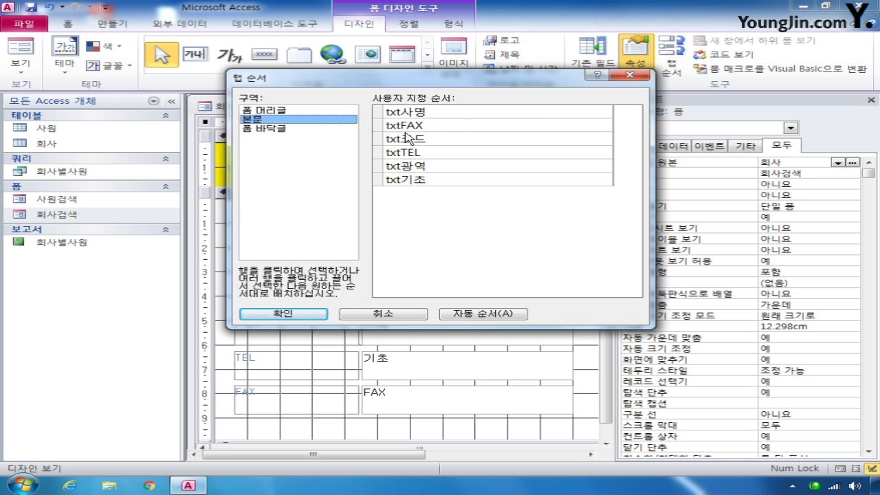
left_click(377, 140)
left_click_drag(377, 140, 377, 111)
left_click(378, 125)
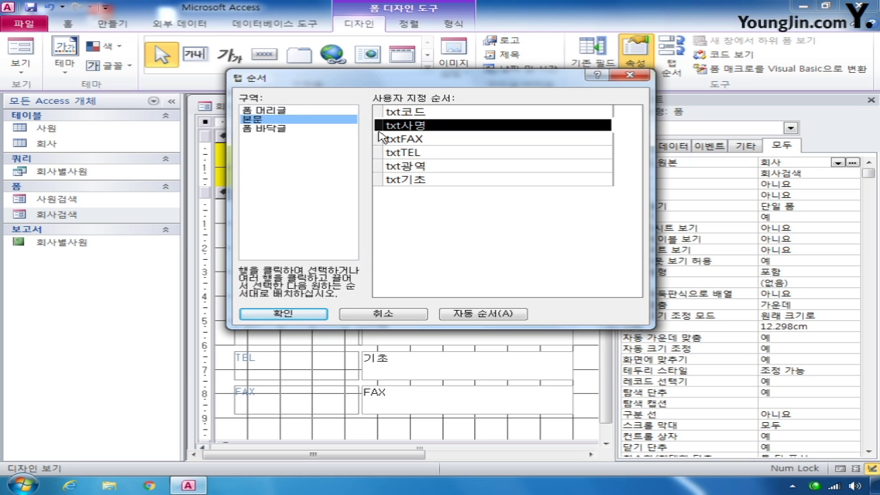
left_click(377, 165)
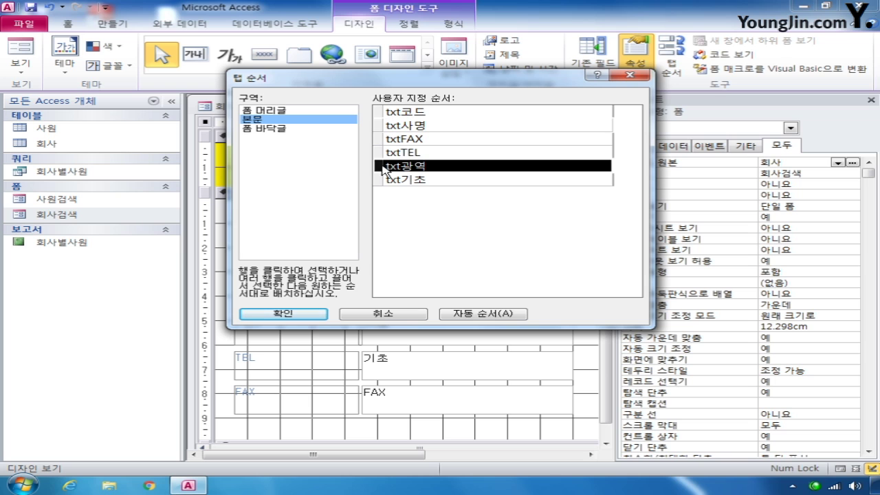
left_click_drag(378, 167, 377, 144)
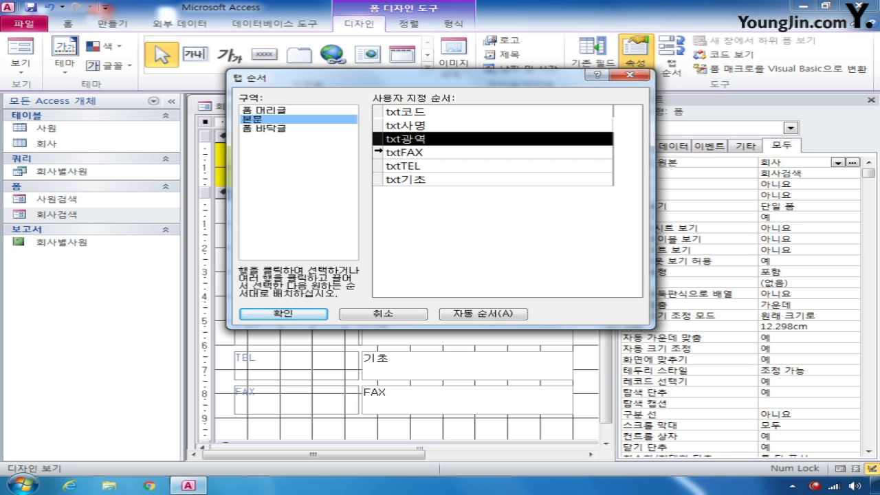
mouse_move(378, 179)
left_mouse_down()
mouse_move(383, 187)
mouse_move(379, 167)
left_mouse_up()
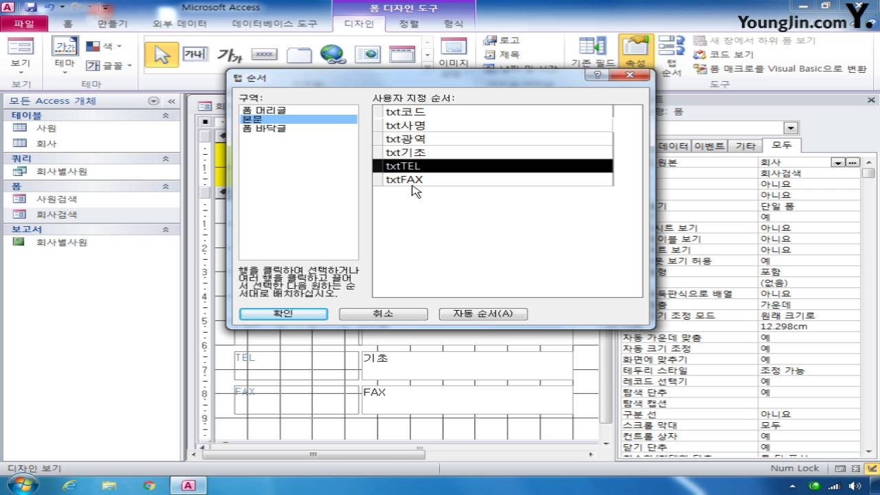
left_click(323, 313)
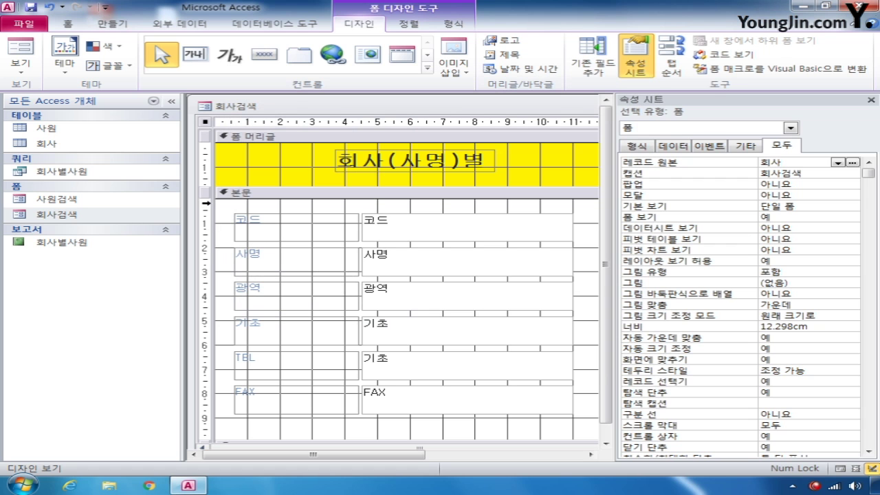
Step: Set the special effect of all labels and text boxes in the 본문 section to 새김(밑줄), and close the 회사검색 form with its changes saved
left_click_drag(206, 204, 237, 391)
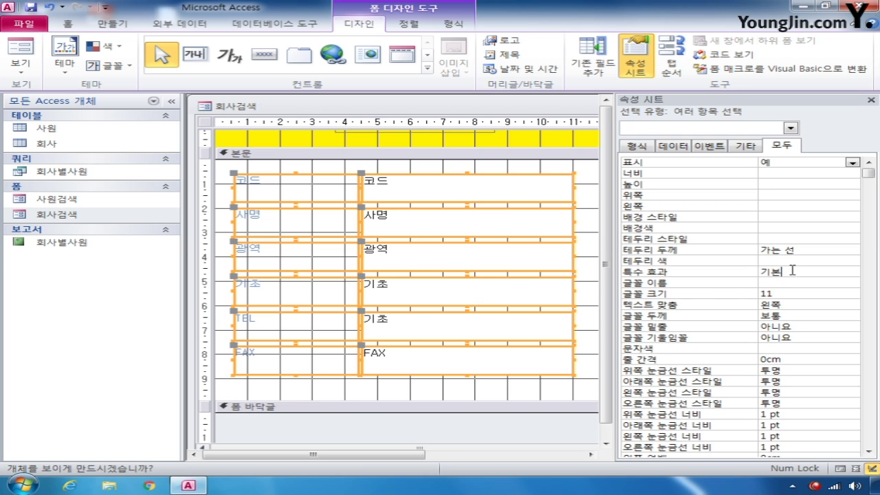
left_click(852, 272)
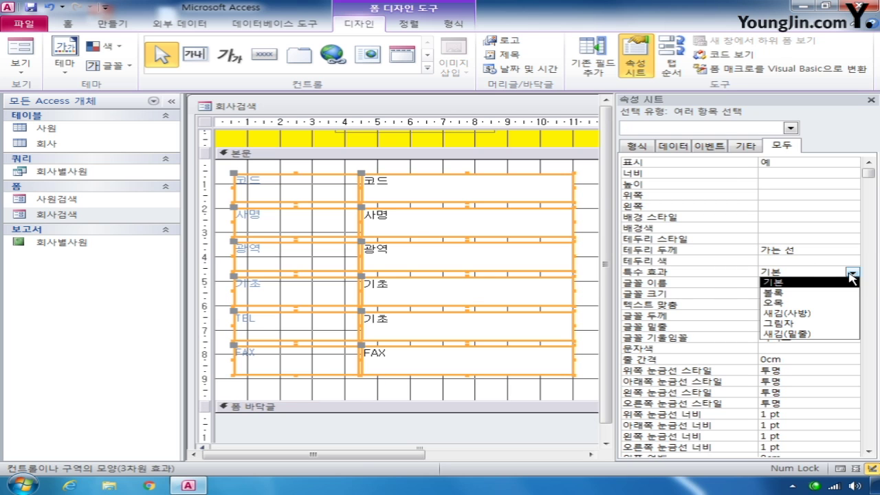
left_click(819, 336)
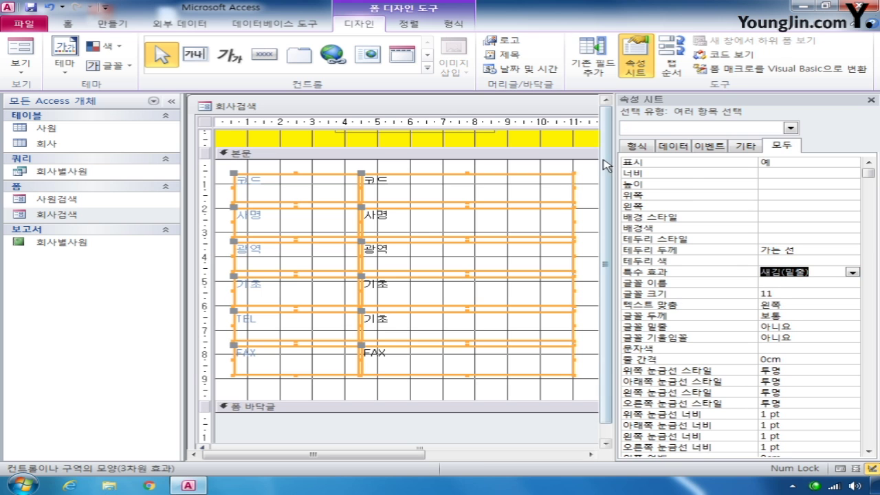
scroll(424, 114, "right", 3)
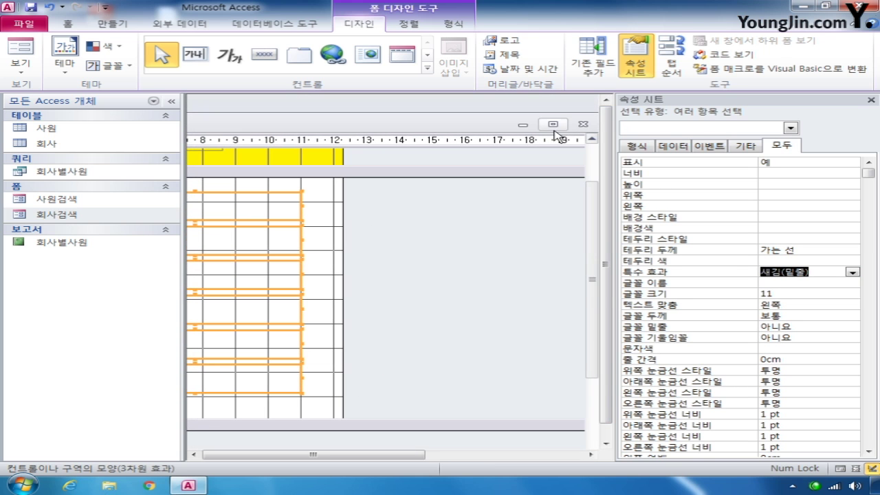
left_click(583, 124)
left_click(383, 277)
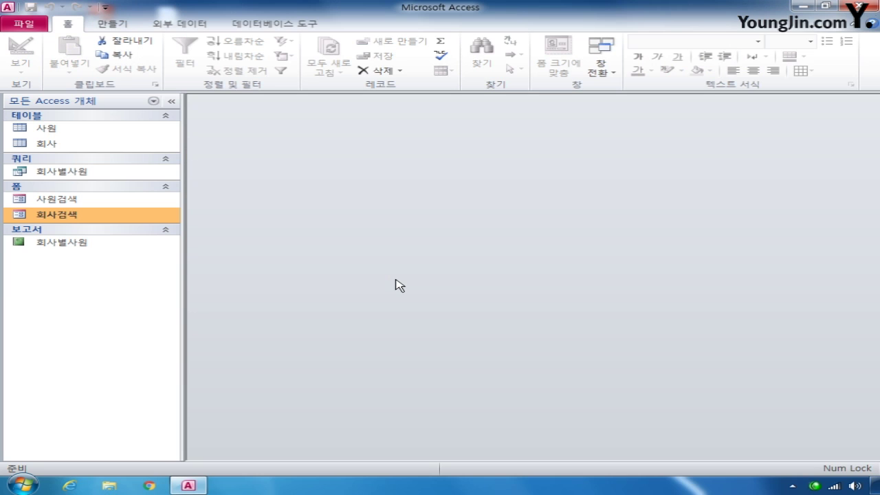
Step: Open the 사원검색 form in design view and reposition its window to show more of the layout
right_click(65, 200)
left_click(132, 234)
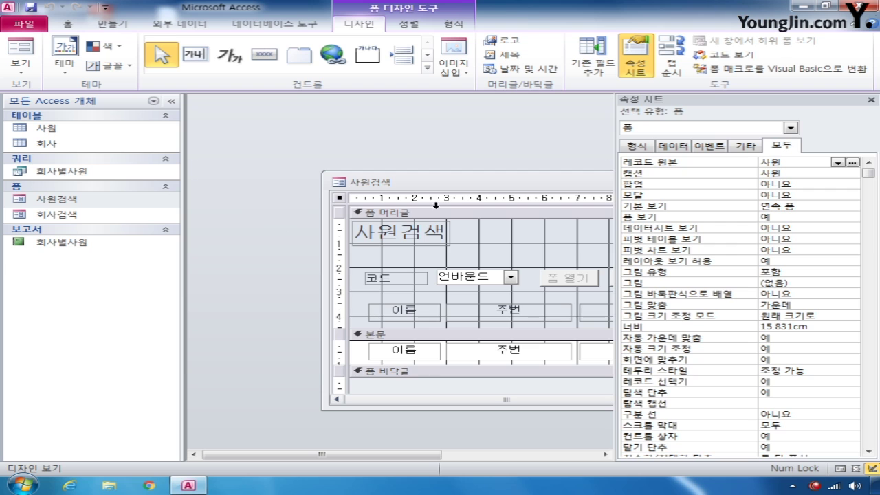
left_click_drag(489, 184, 365, 132)
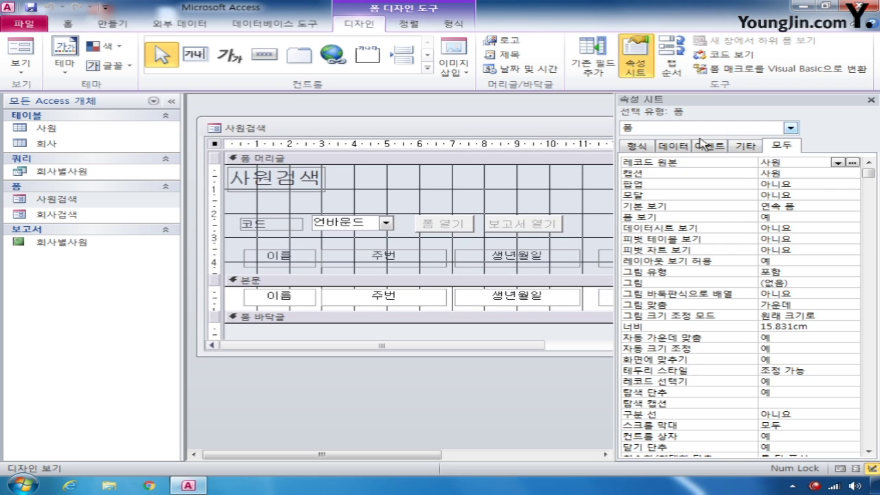
left_click(790, 128)
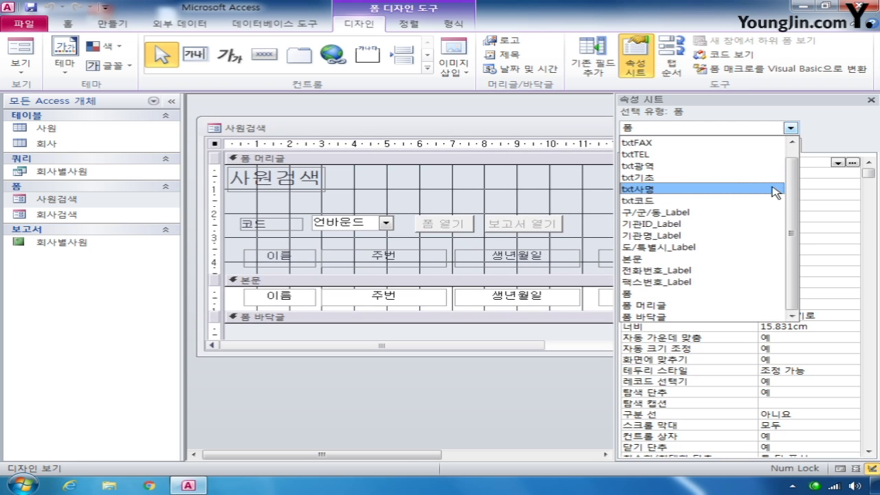
scroll(790, 190, "up", 1)
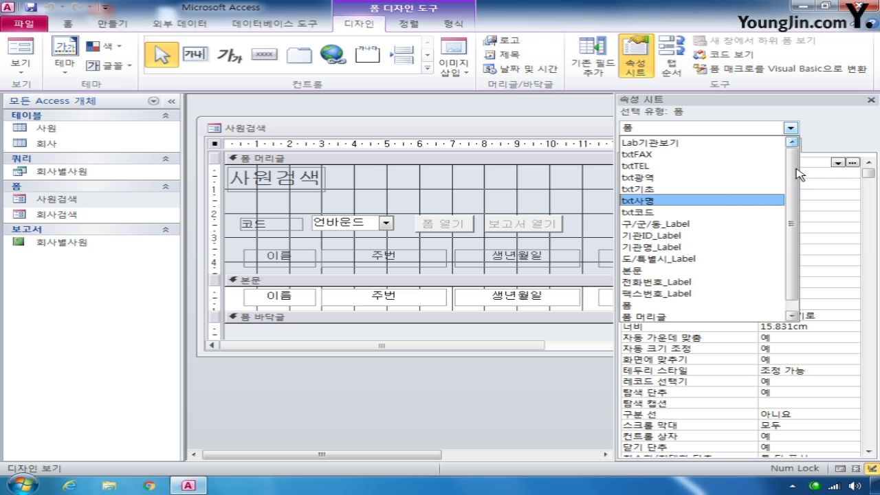
scroll(791, 172, "down", 1)
scroll(792, 168, "up", 1)
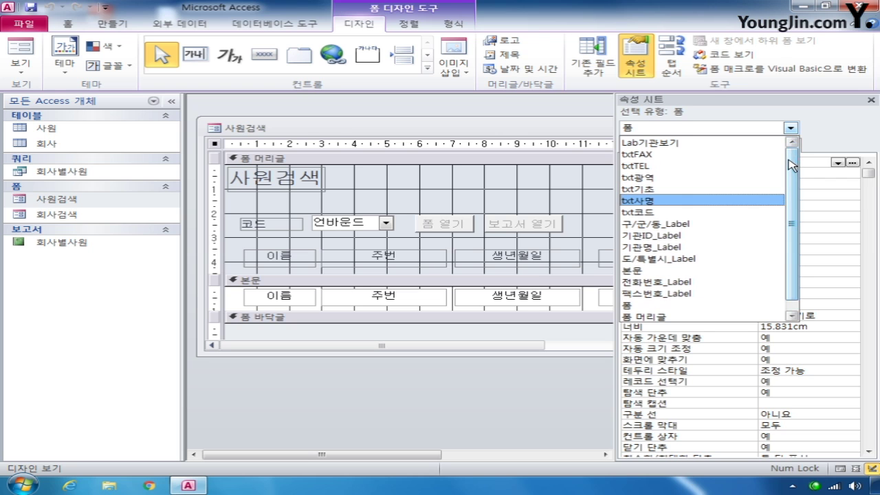
left_click(773, 125)
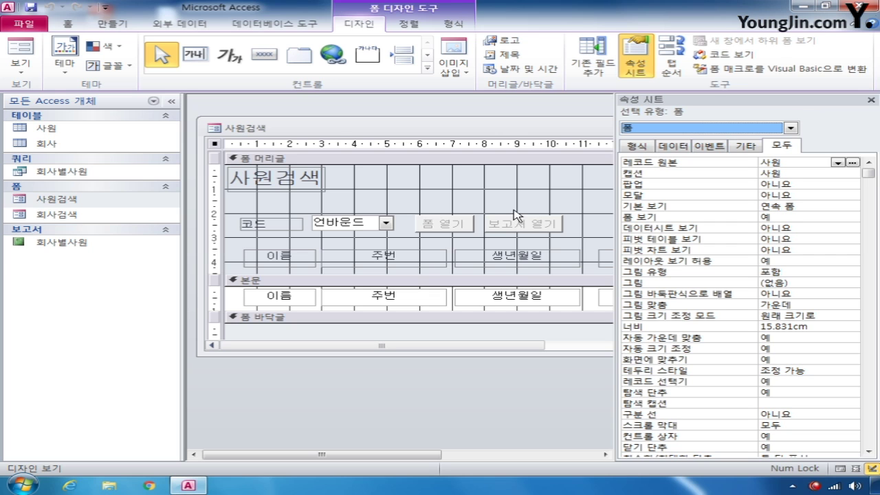
Step: Start the control source of the unbound txt사번 text box in the zoom window as =dlookup("","","")
left_click(604, 297)
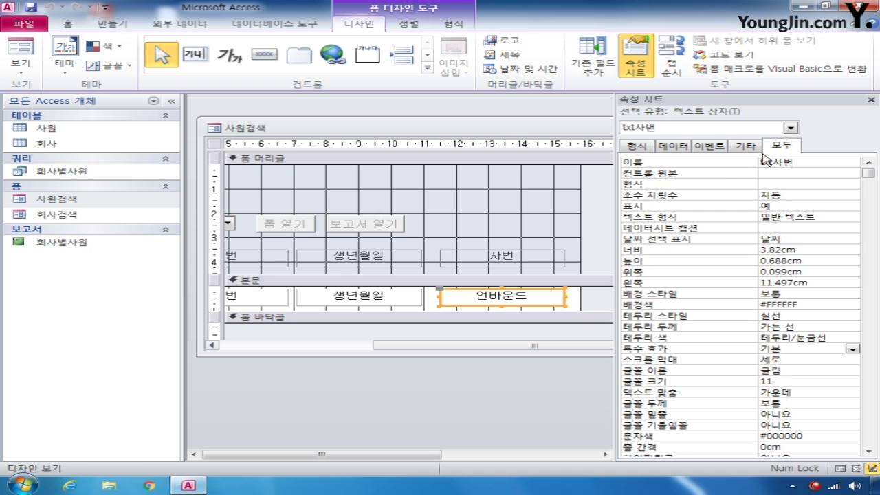
left_click(774, 174)
right_click(773, 174)
left_click(780, 199)
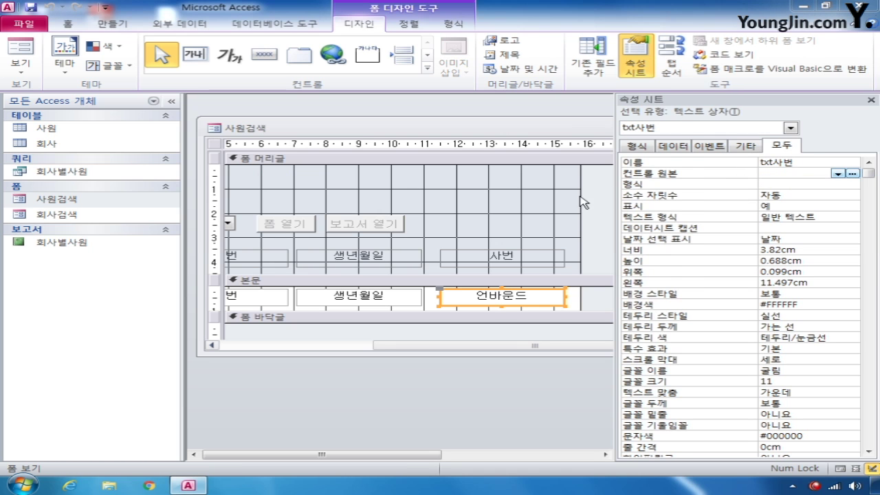
type("=")
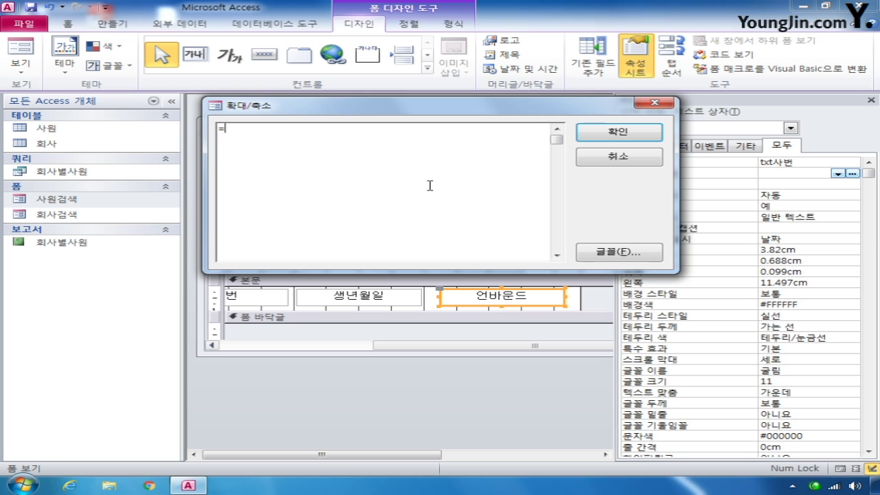
type("ㅇ")
type("do")
type("okup")
type("()")
key("Left")
type("\"\",\"\"")
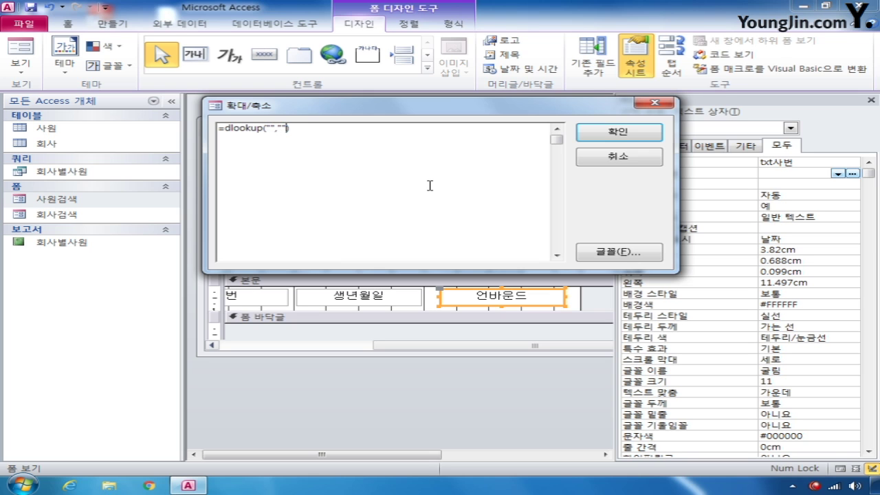
type(",\"\"")
Step: Fill the dlookup arguments with "[사번]", "사원" and "[이름]=[txt이름]", and accept the expression
type("사")
type("원")
key("Left")
key("Left")
key("Left")
type("[사번]")
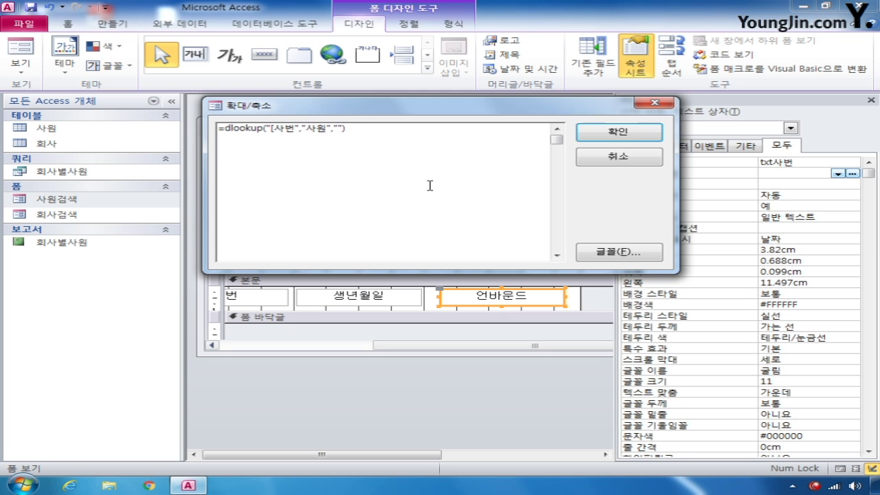
key("Right")
type("[이름]")
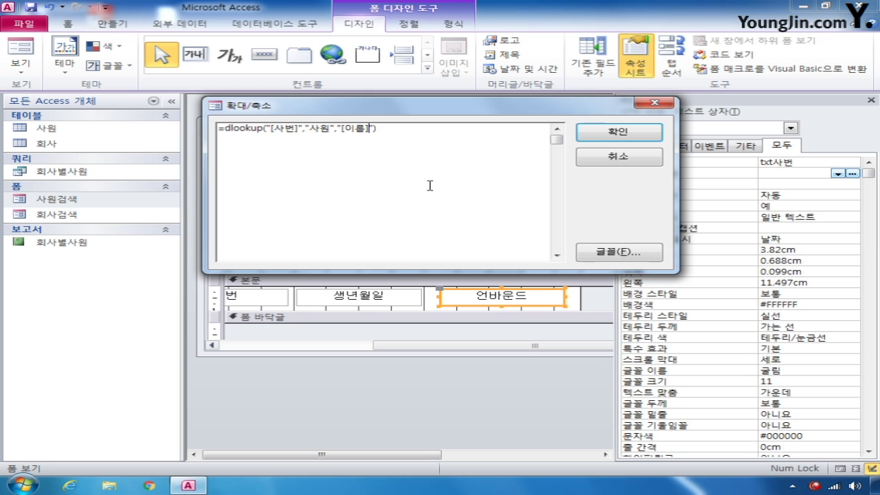
type("=[txt이름]")
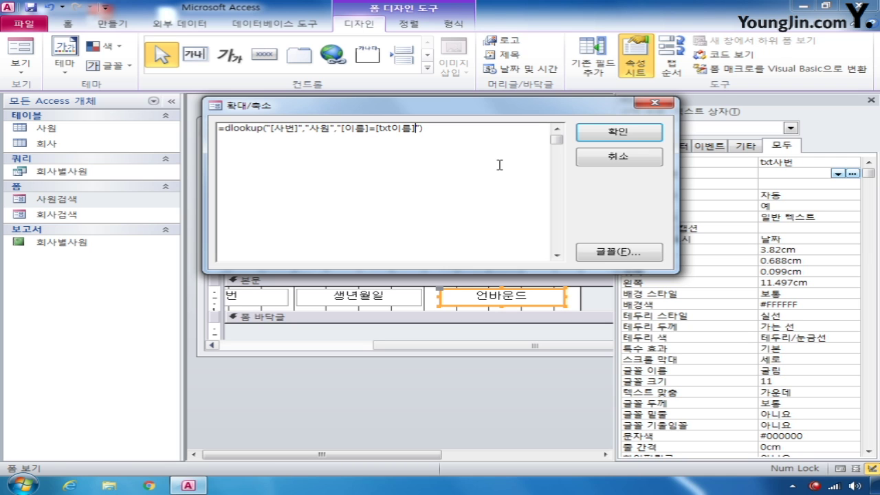
left_click(619, 131)
Step: Close the 사원검색 form and save its changes
left_click_drag(539, 129, 328, 127)
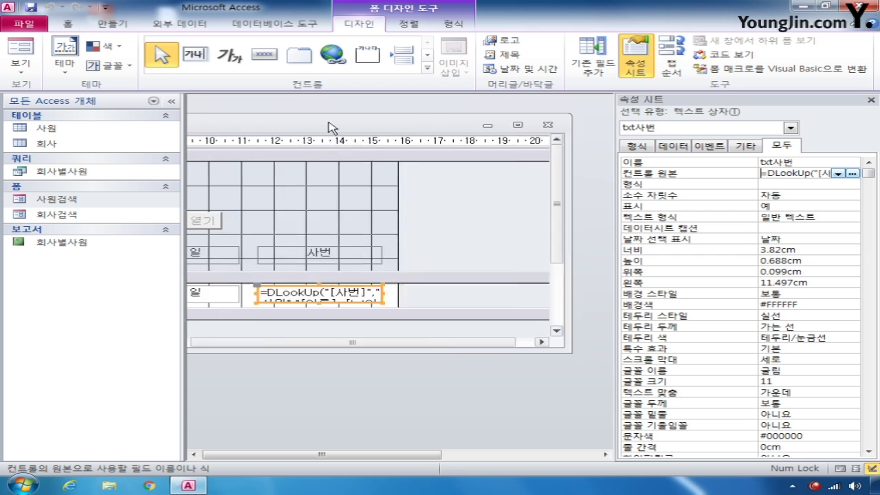
left_click(481, 126)
left_click(365, 277)
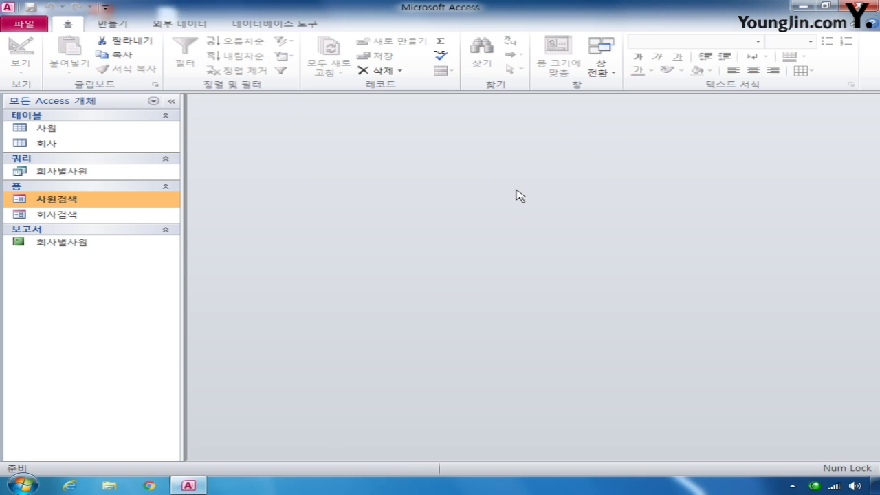
Step: Reopen the 사원검색 form in design view, widen its window and check the properties of the 보고서 열기 and 폼 열기 buttons
right_click(113, 200)
left_click(175, 240)
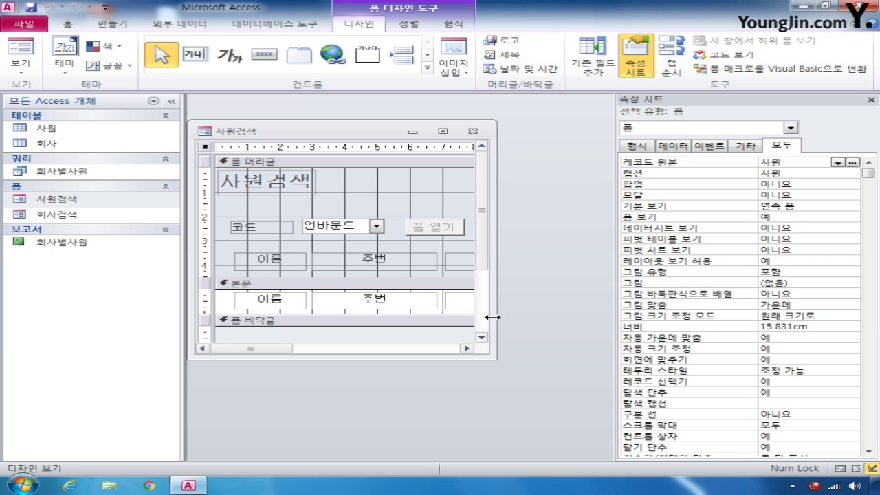
left_click_drag(495, 315, 611, 304)
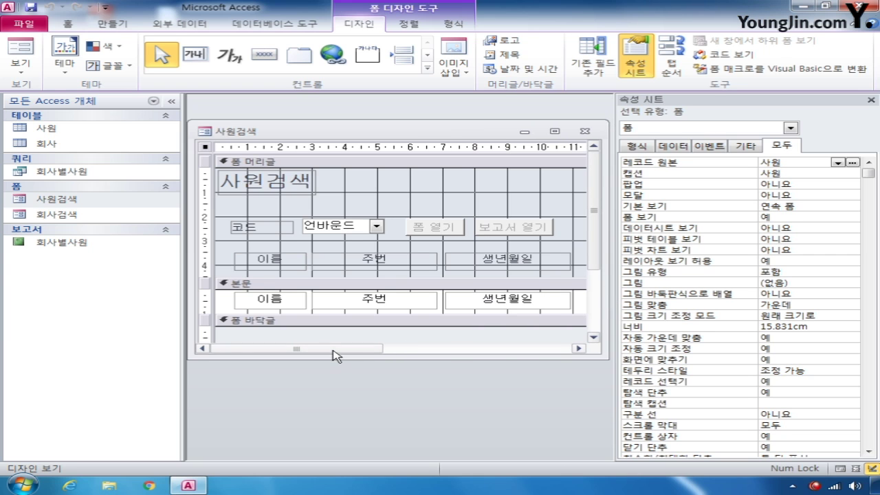
left_click_drag(334, 350, 447, 351)
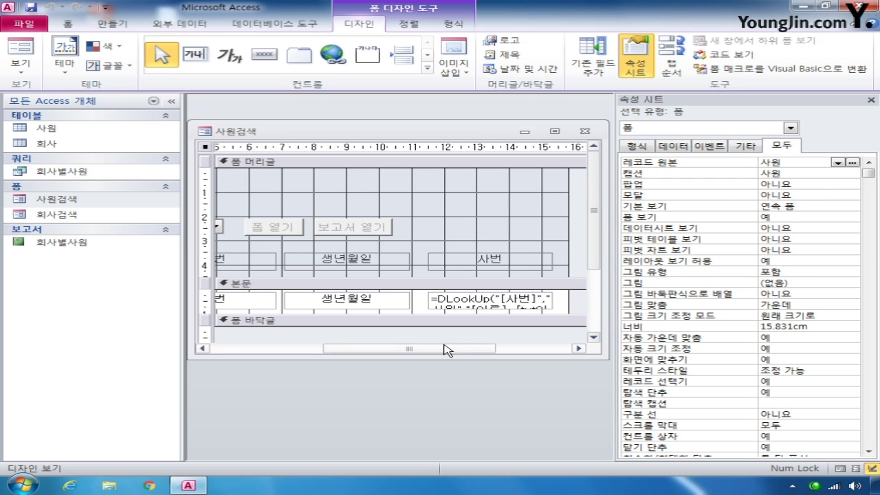
left_click(355, 234)
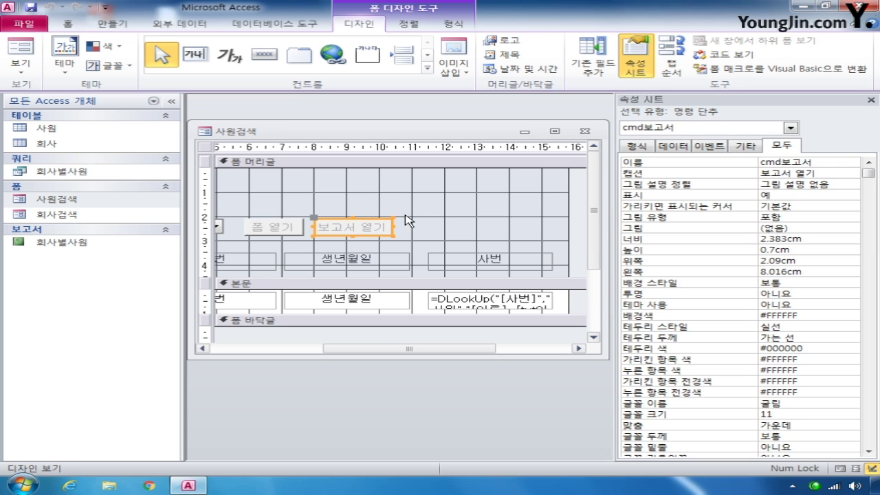
left_click(279, 224)
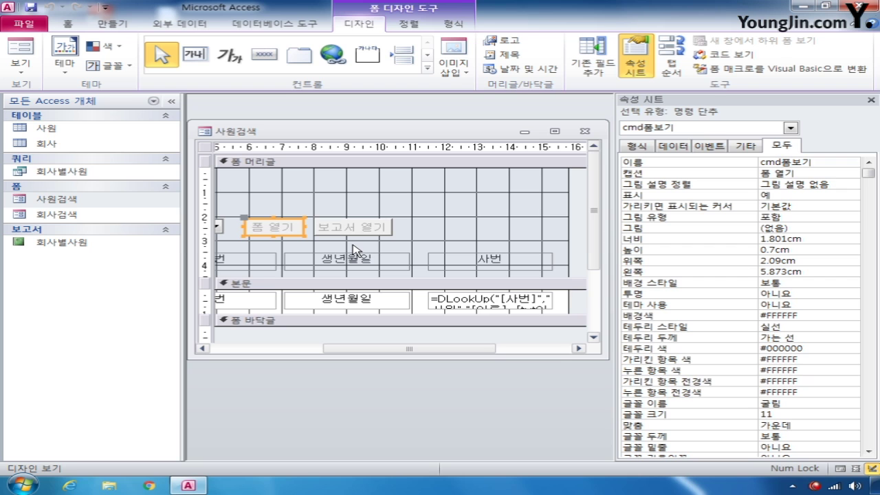
Step: Create a new macro with an OpenForm action whose form name is 회사검색
left_click(110, 27)
left_click(813, 56)
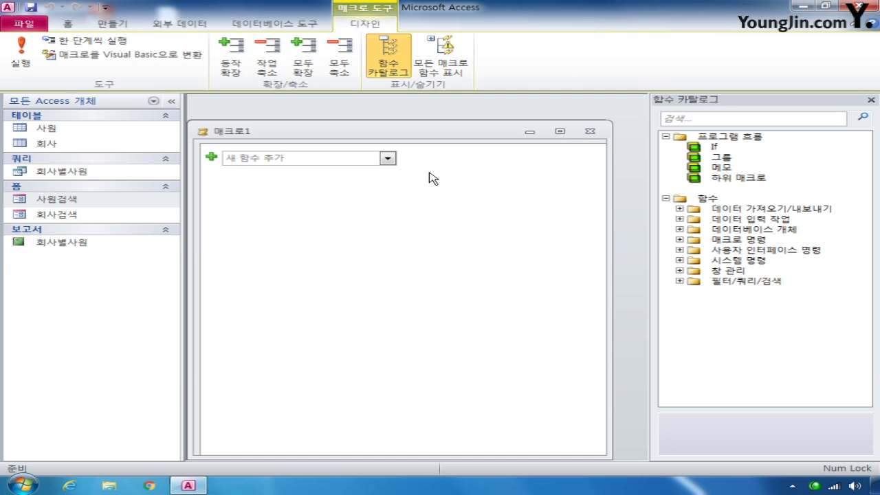
left_click(388, 159)
left_click_drag(392, 216, 395, 306)
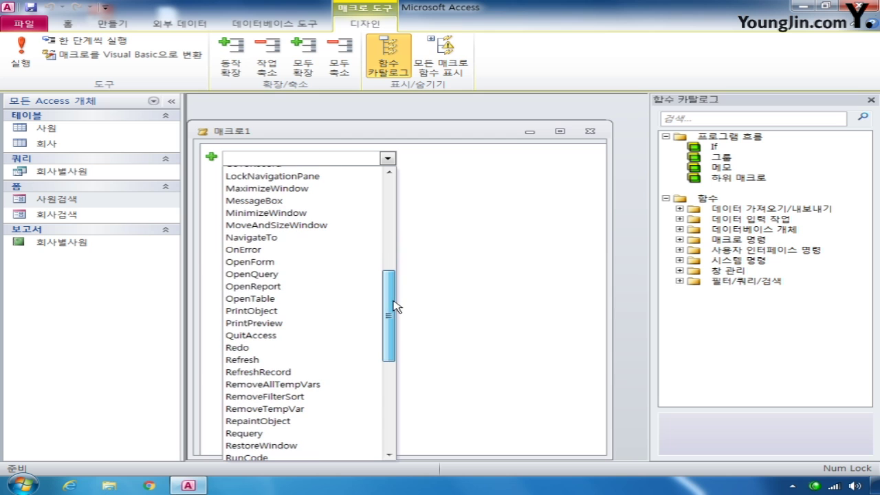
left_click(321, 261)
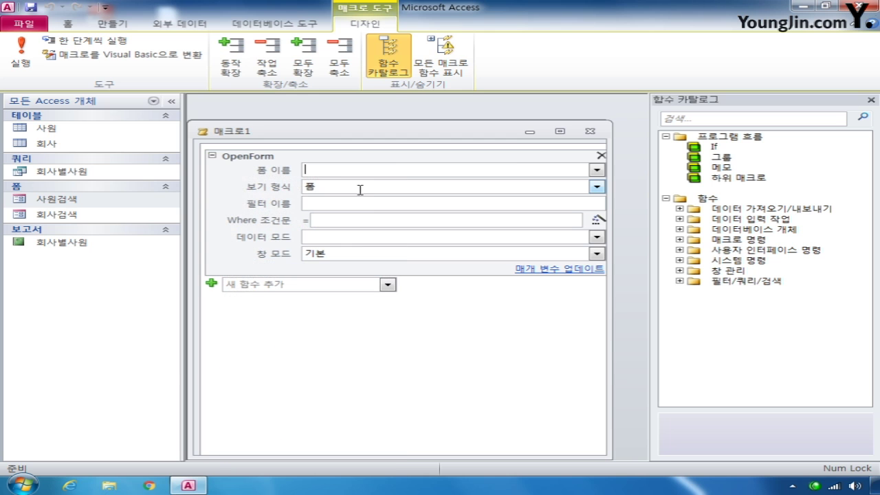
left_click(596, 170)
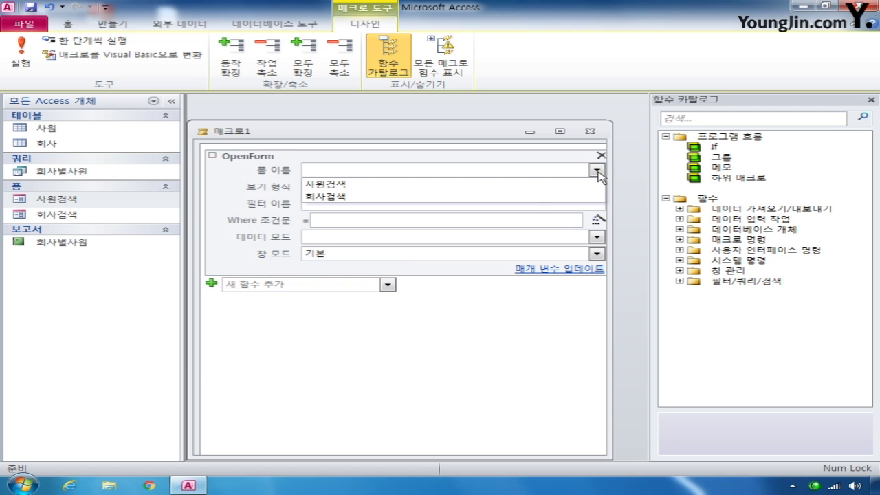
left_click(510, 196)
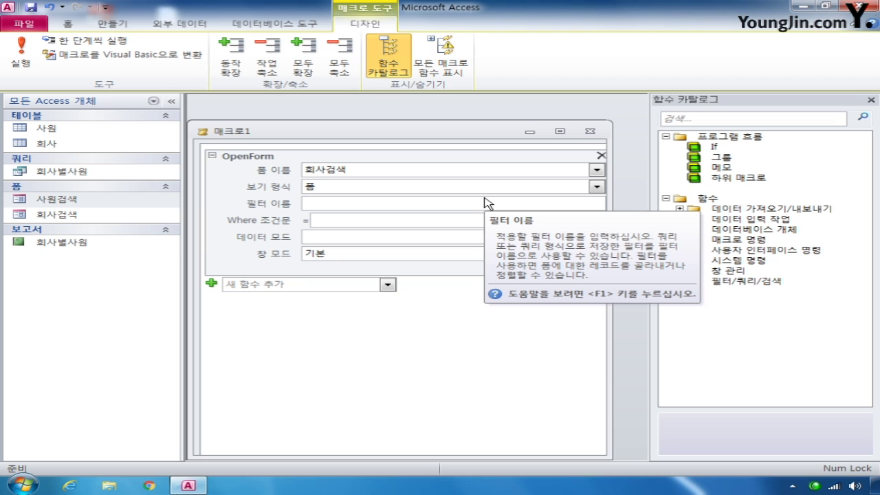
Step: Build the OpenForm action's Where condition as [코드] = Forms![사원검색]![cmb코드] in the expression builder
left_click(357, 222)
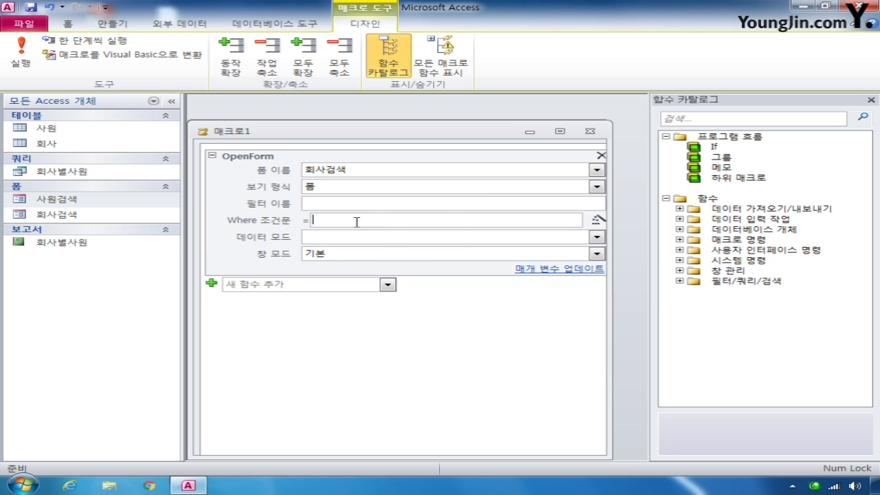
right_click(355, 224)
left_click(595, 220)
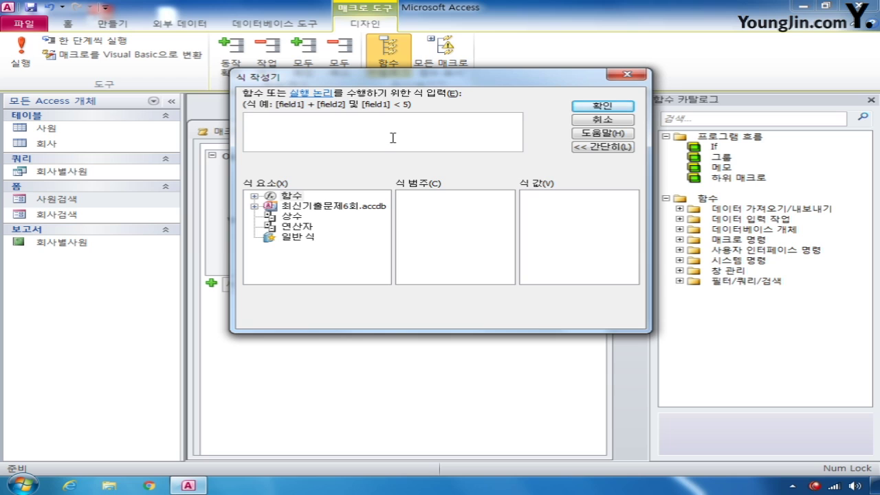
type("[코드] =")
left_click(254, 205)
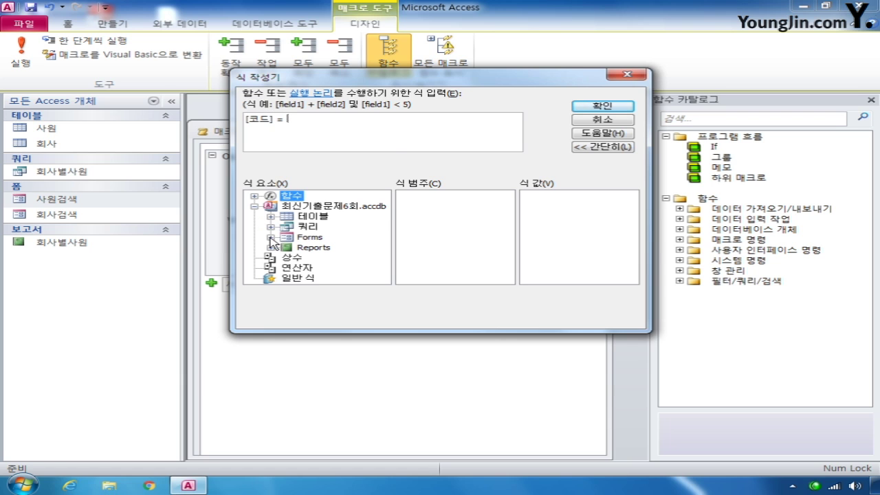
left_click(270, 237)
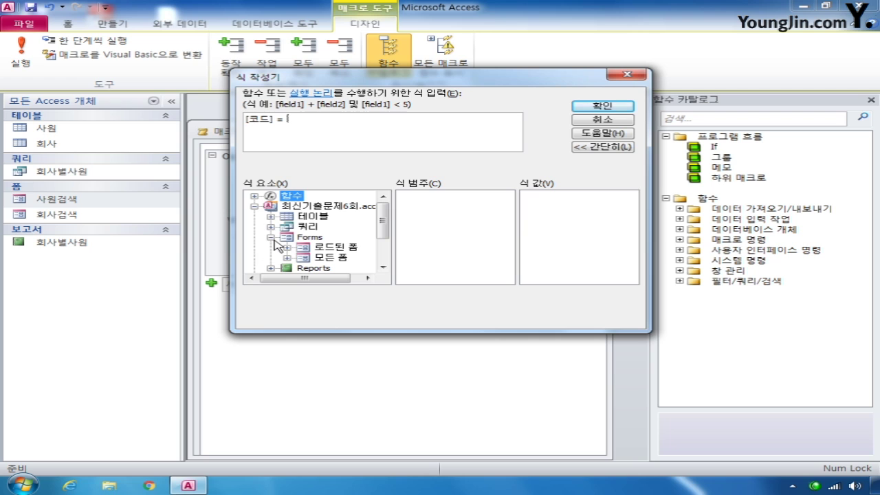
left_click(286, 257)
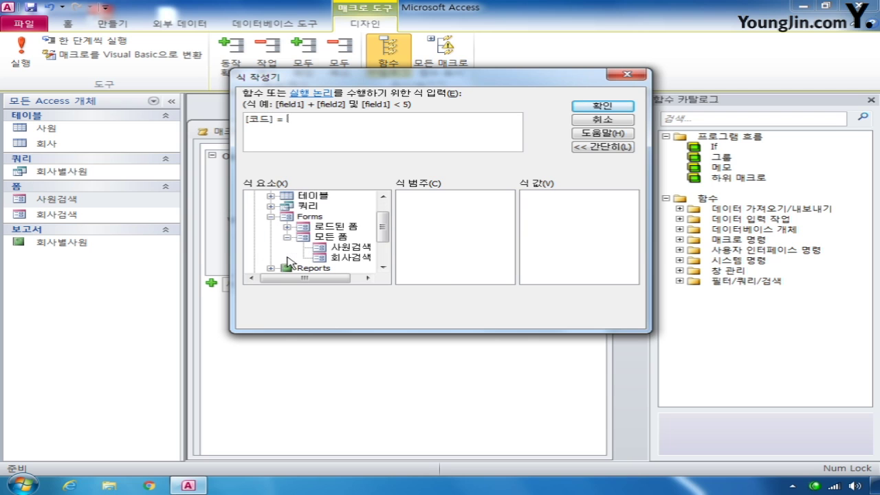
left_click(363, 249)
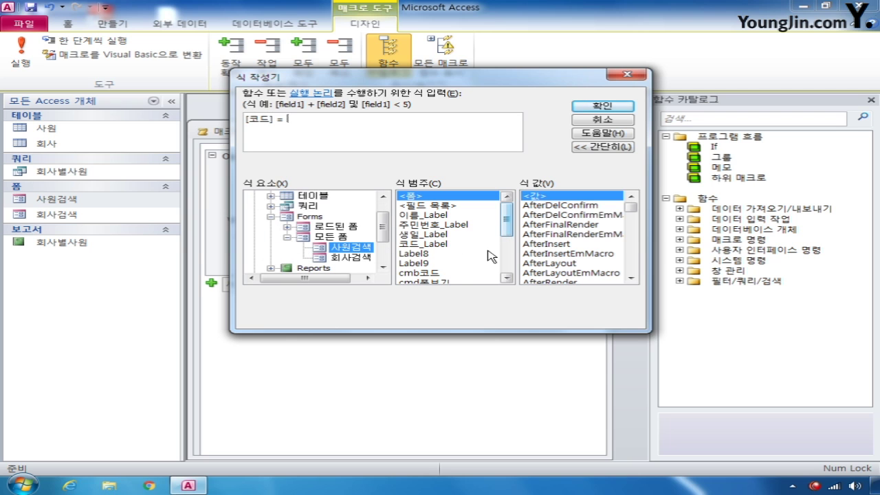
double_click(427, 273)
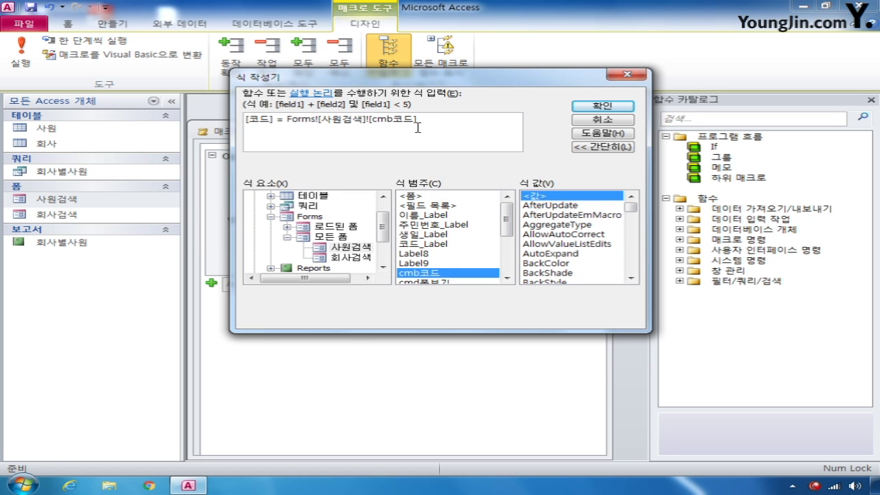
left_click(598, 111)
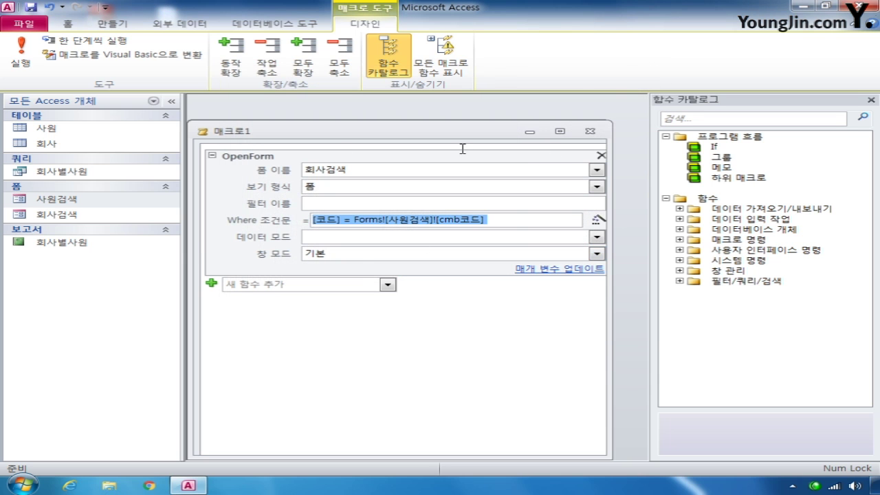
Step: Close the macro and save it under the name 사원검색
left_click(591, 131)
left_click(360, 275)
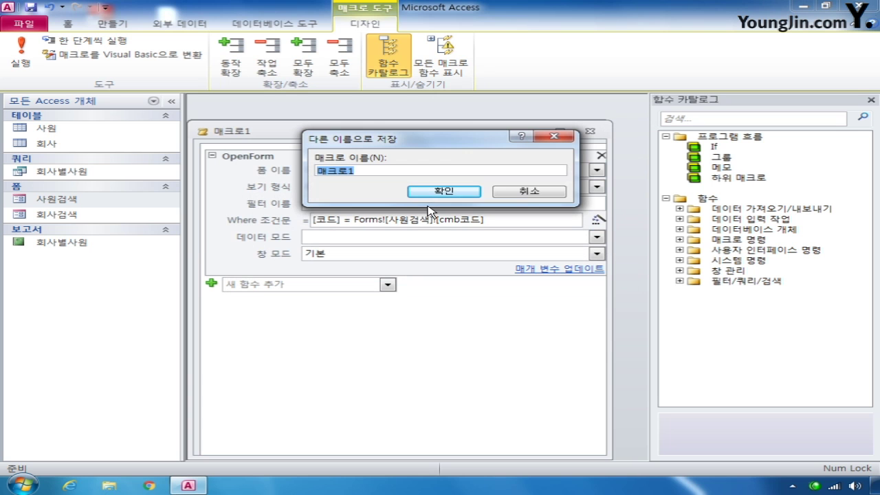
type("사원검색")
left_click(430, 193)
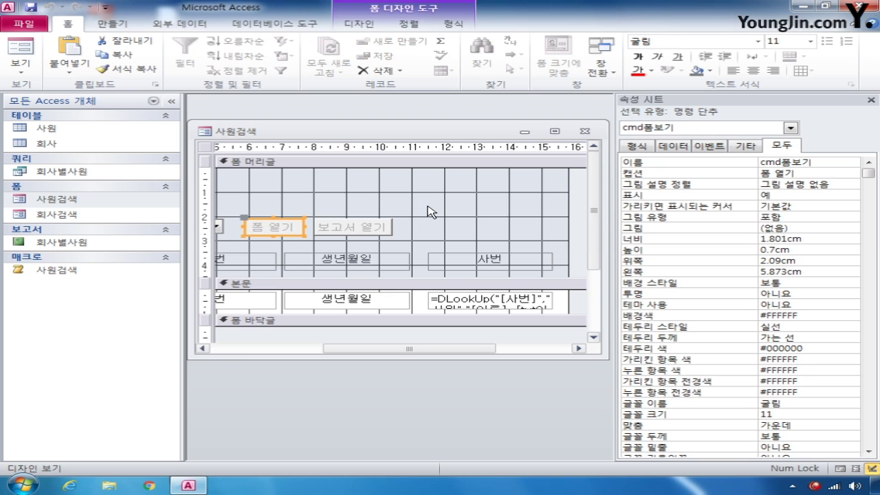
Step: Assign the 사원검색 macro to the 폼 열기 button's On Click event, and close the form with its changes saved
left_click(713, 145)
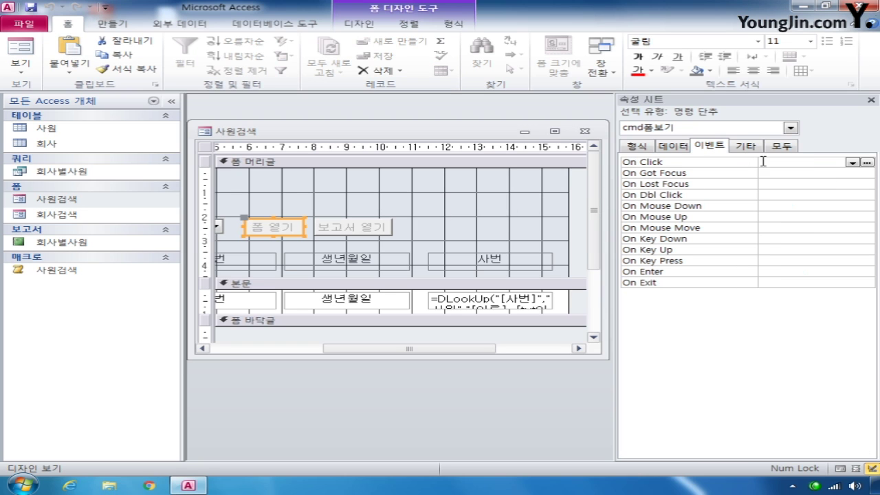
left_click(852, 162)
left_click(786, 172)
left_click(593, 131)
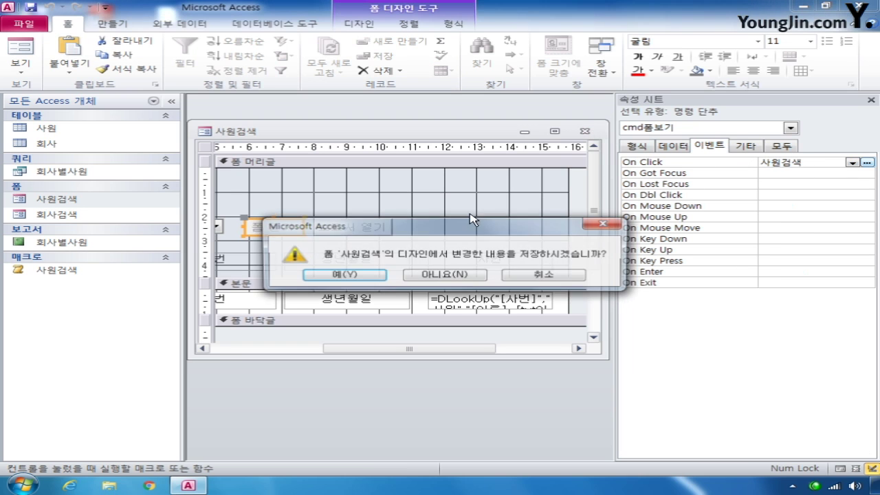
left_click(334, 275)
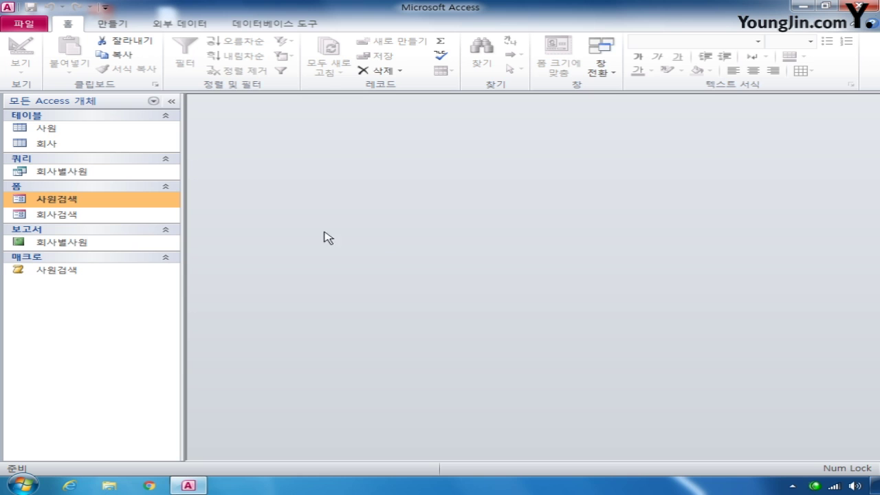
Step: Open the 회사별사원 report in design view and collapse the navigation pane
right_click(81, 243)
left_click(143, 281)
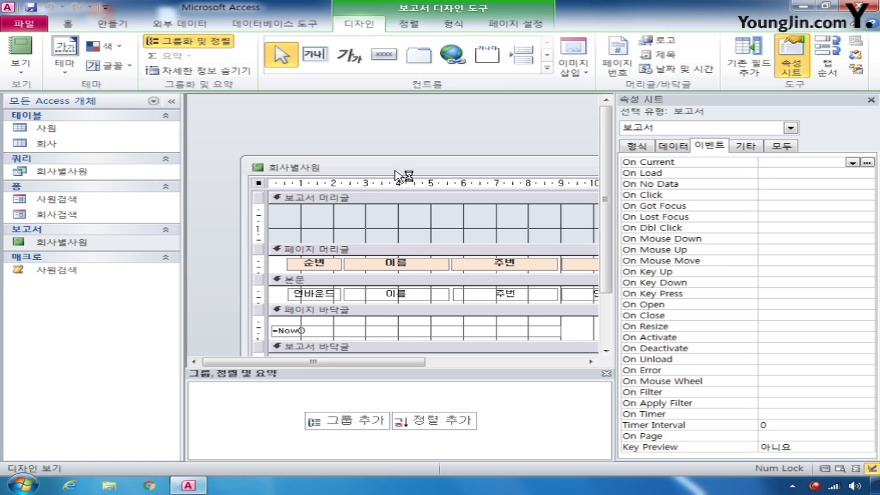
left_click(171, 101)
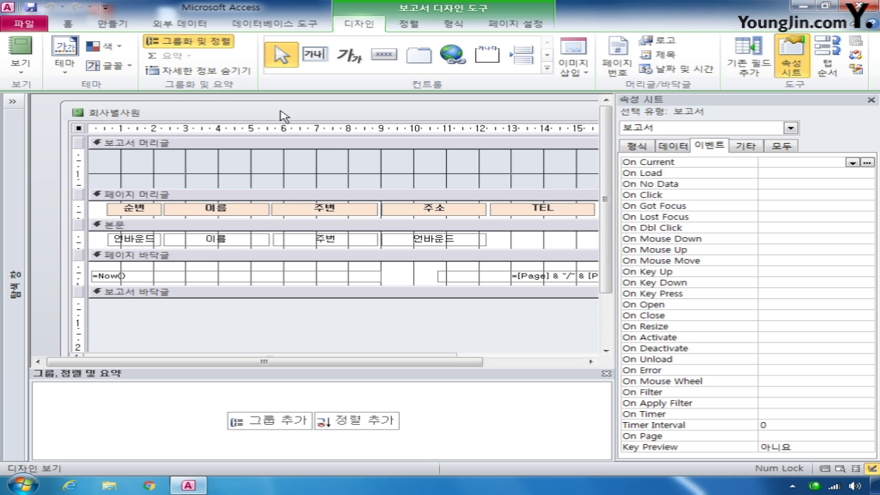
Step: Add a label reading 회사별 사원, about 10.1 cm wide and 0.8 cm high, to the report header and name it L제목
left_click(351, 62)
left_click_drag(188, 158, 516, 172)
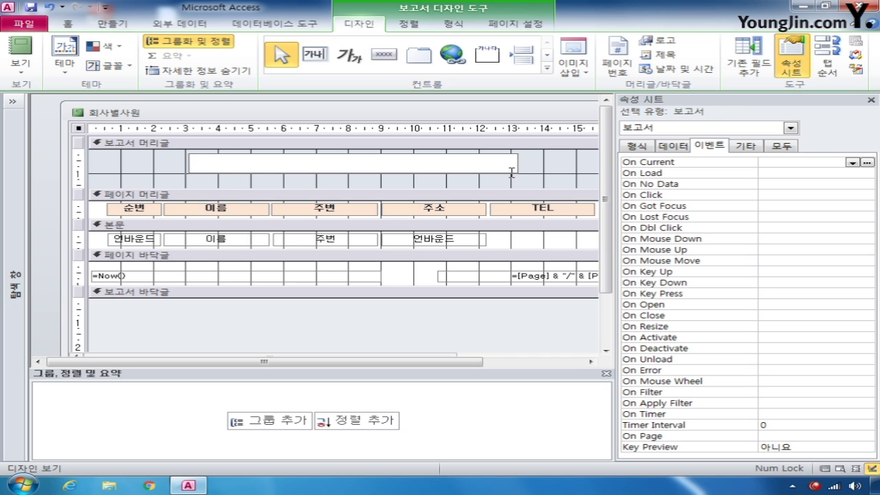
type("회사별 사원")
left_click(369, 180)
left_click(393, 171)
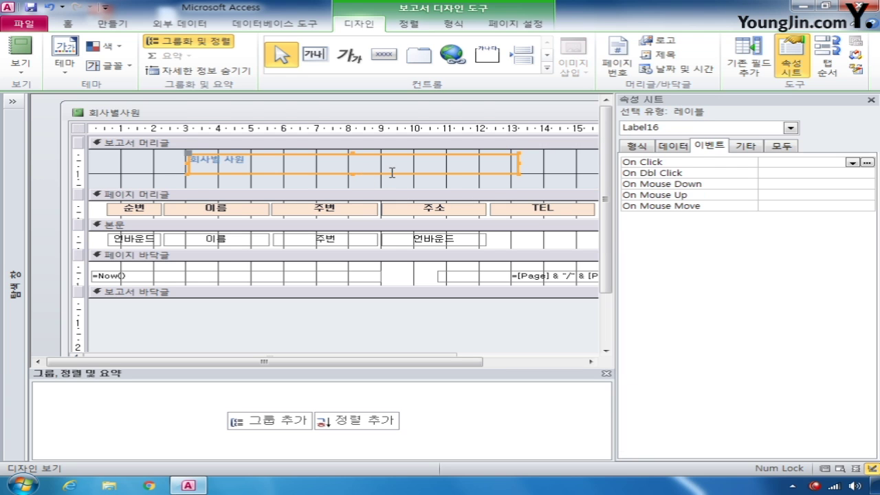
left_click(780, 145)
double_click(817, 163)
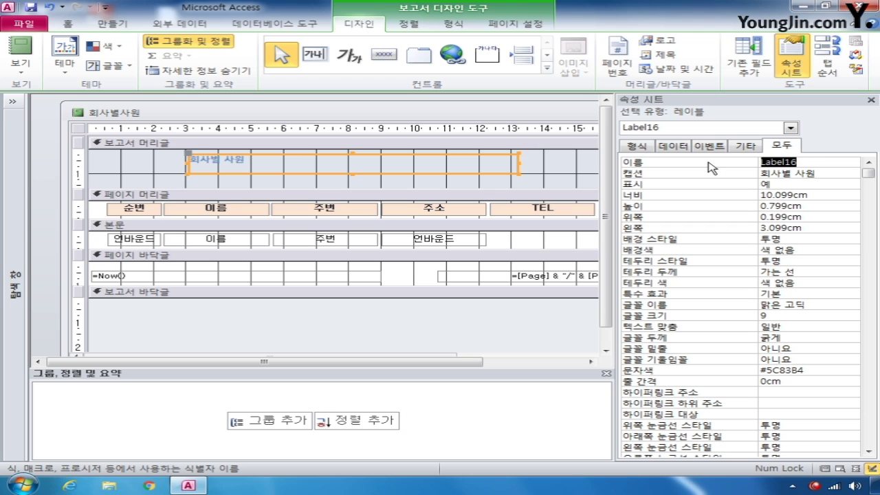
type("L제목")
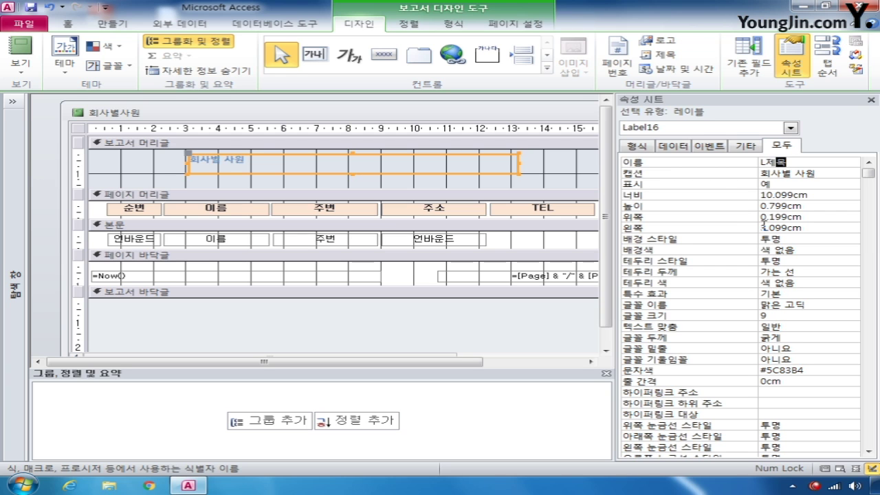
Step: Format the title label with the 궁서 font, size 20 and centred text alignment (가운데)
left_click(810, 305)
left_click_drag(811, 305, 755, 305)
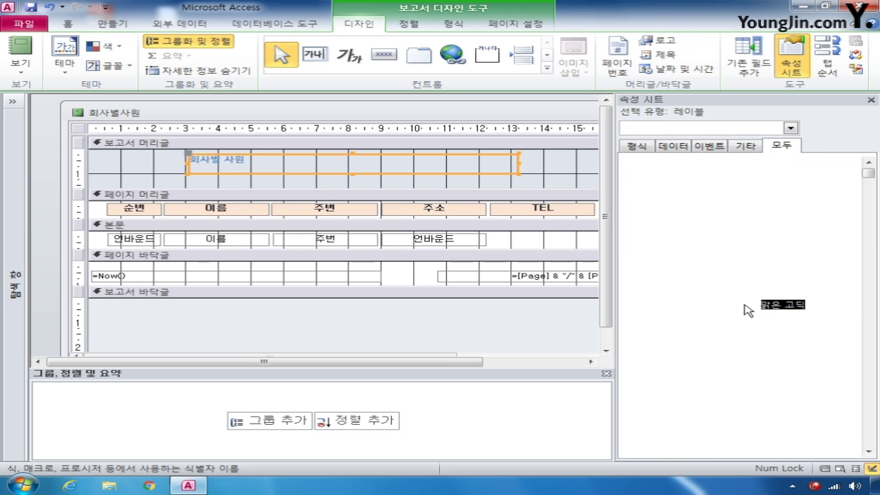
type("궁서")
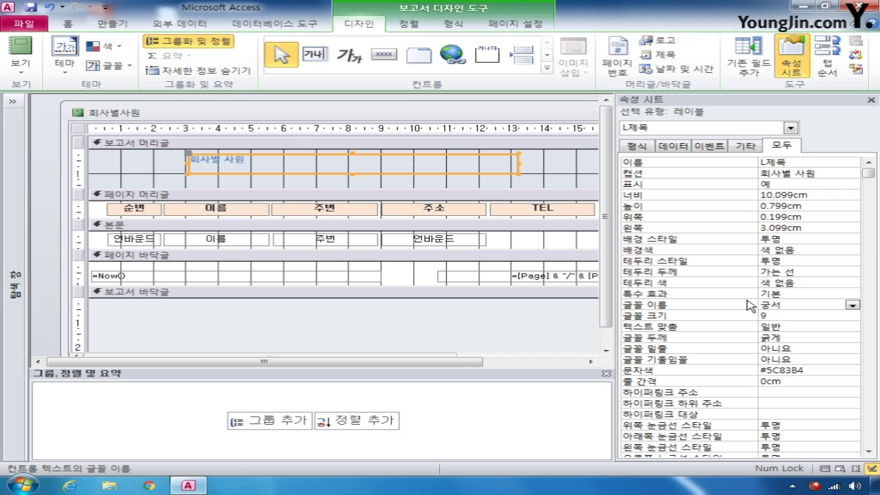
key("Return")
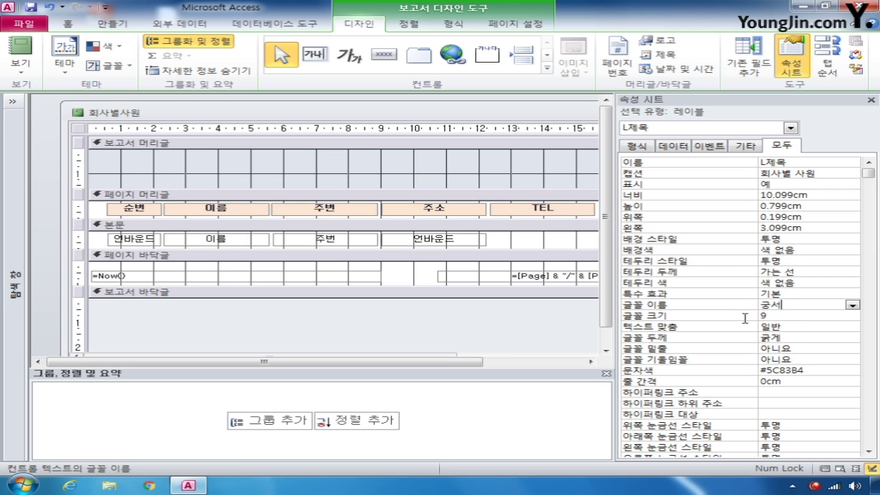
type("20")
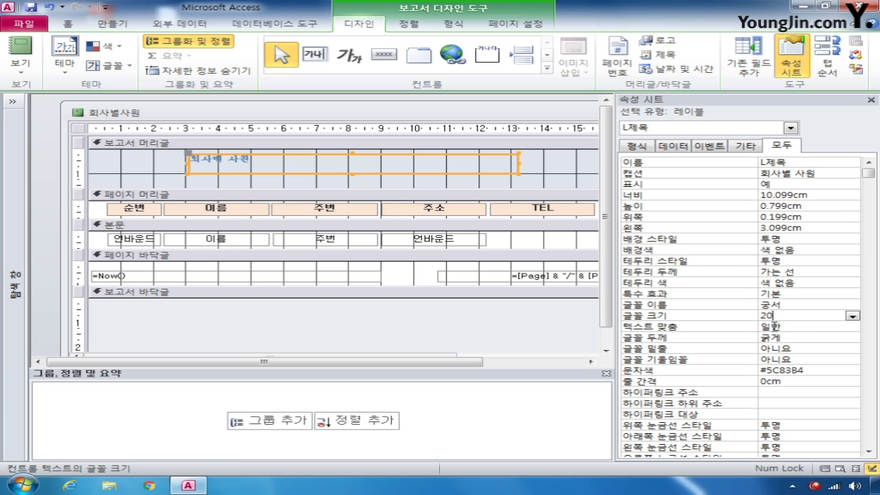
left_click(799, 330)
left_click(852, 331)
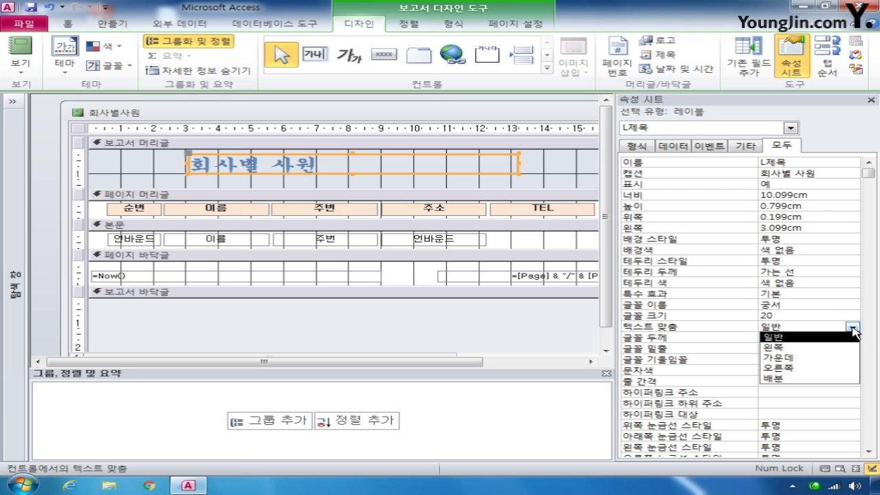
left_click(830, 358)
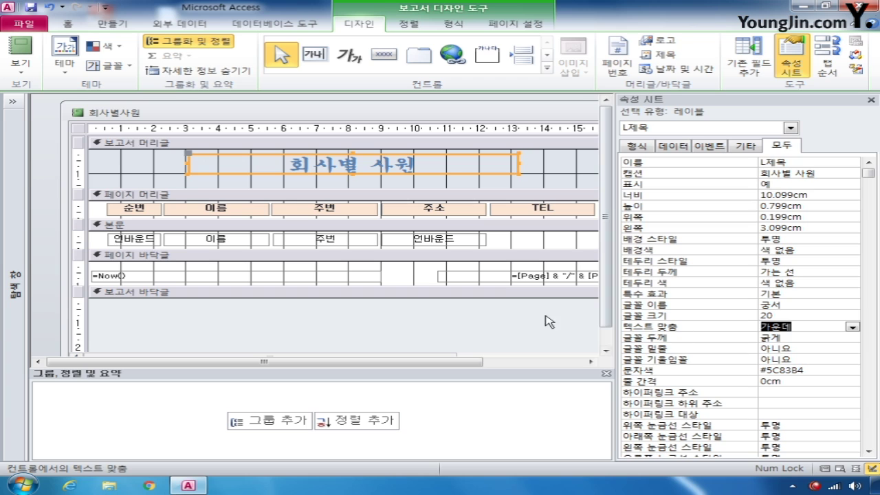
Step: Set the txt순번 text box's control source to =1 and its running sum (누적 합계) to 그룹
left_click(561, 180)
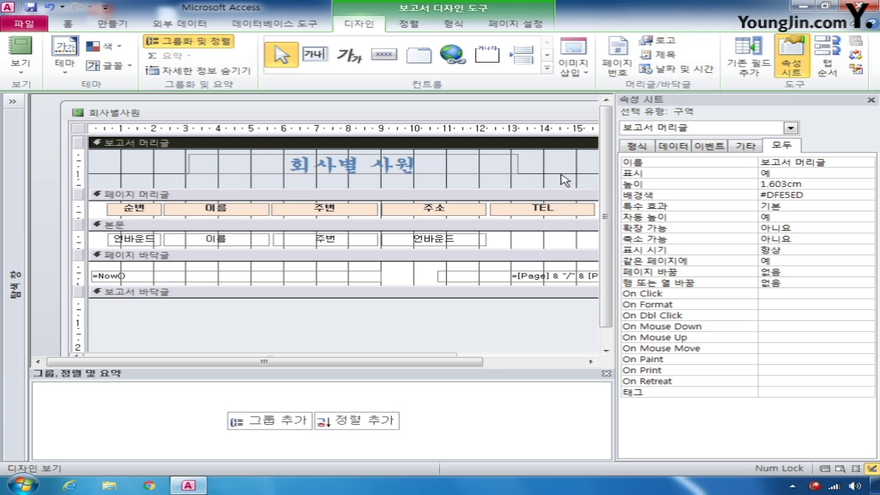
left_click(790, 128)
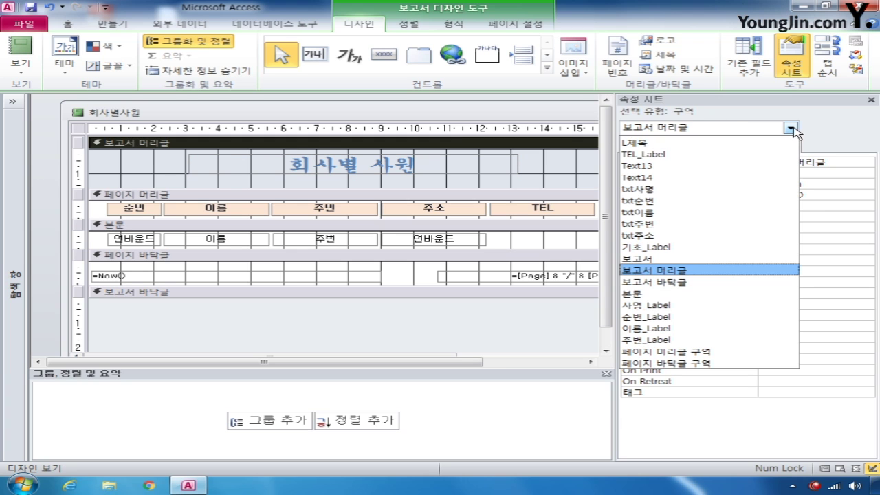
left_click(708, 201)
left_click(673, 146)
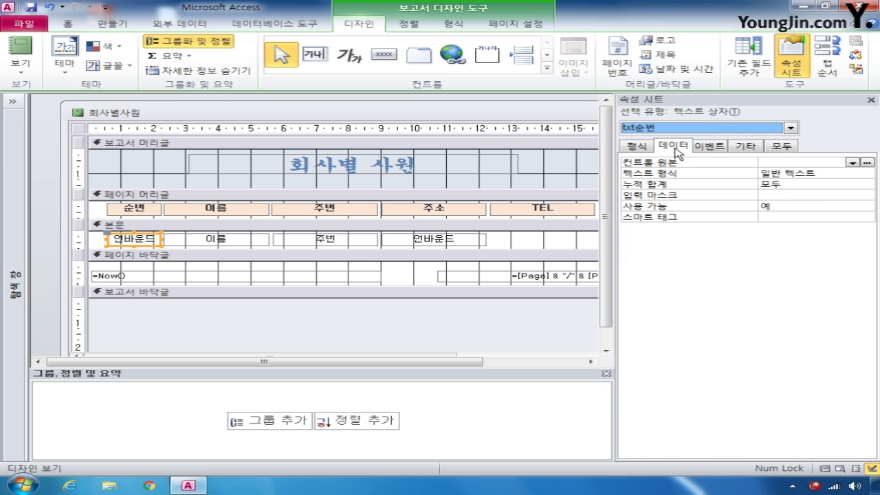
left_click(772, 163)
type("=1")
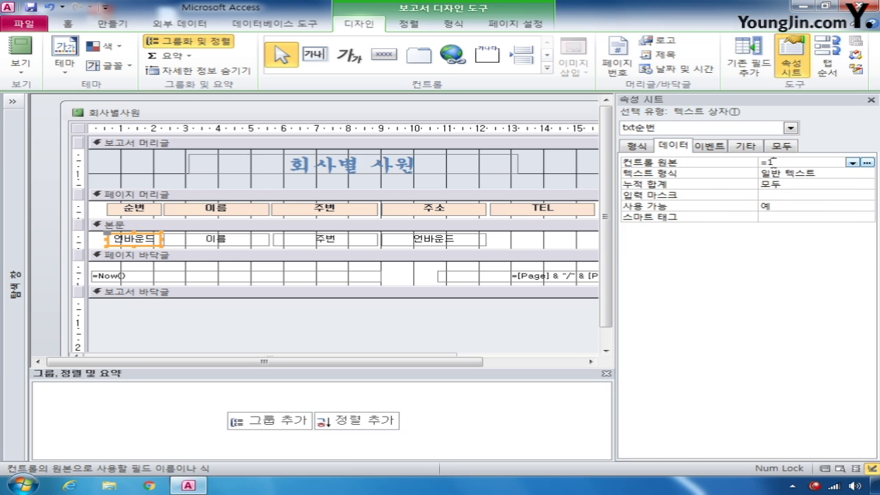
left_click(790, 183)
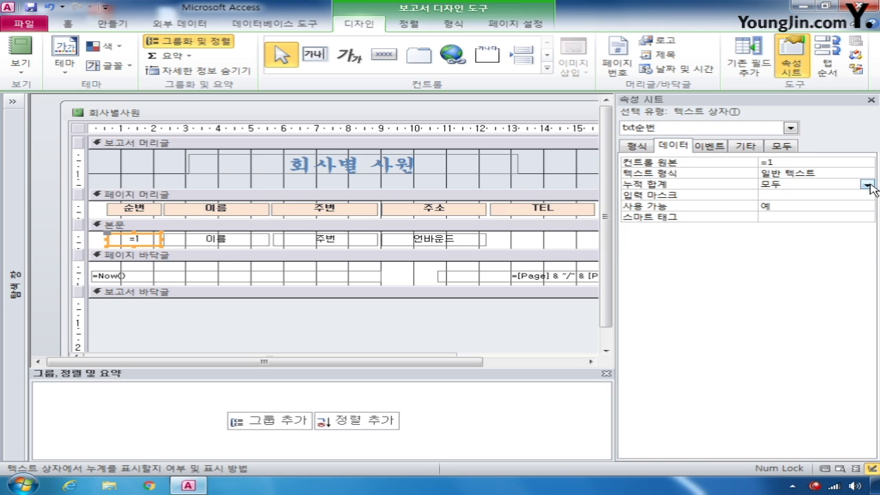
left_click(867, 185)
left_click(852, 205)
Step: Group the report by the 기초 field and reduce the height of the 기초 header section
left_click(294, 418)
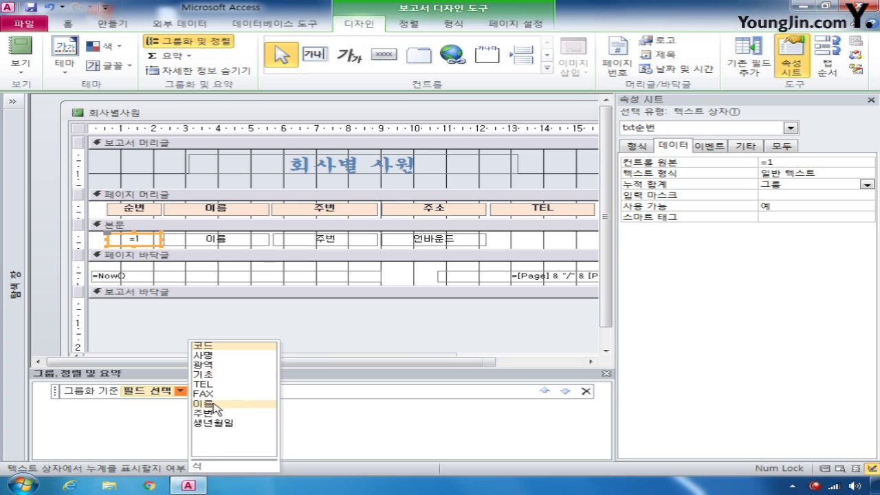
left_click(218, 375)
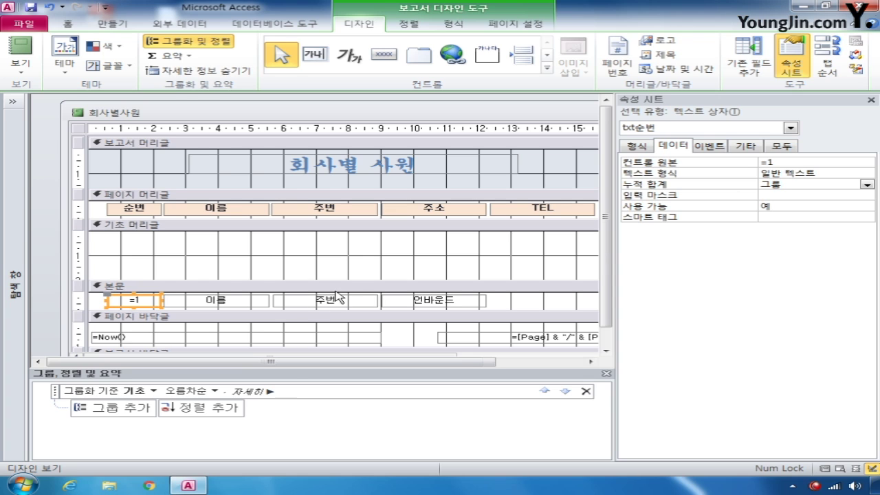
left_click_drag(360, 280, 394, 253)
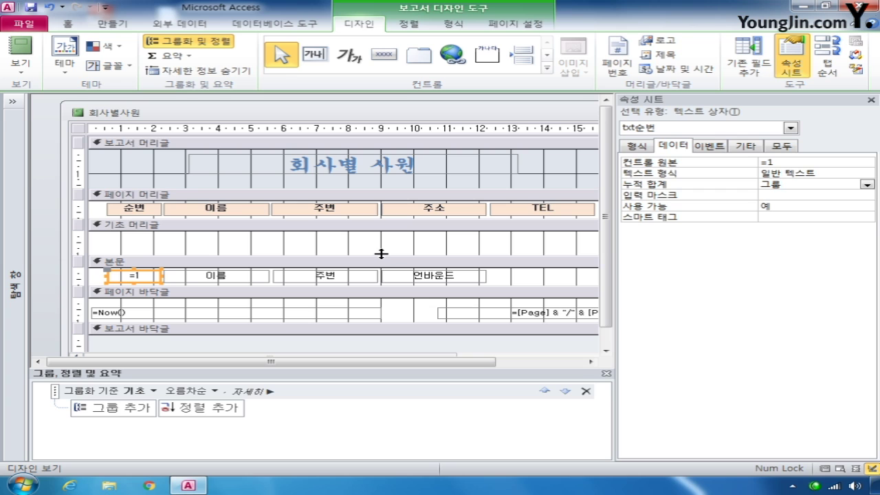
Step: Add a text box about 2.4 cm wide to the 기초 header, delete its attached label and select the box
left_click(315, 54)
left_click_drag(110, 237, 189, 252)
left_click(101, 245)
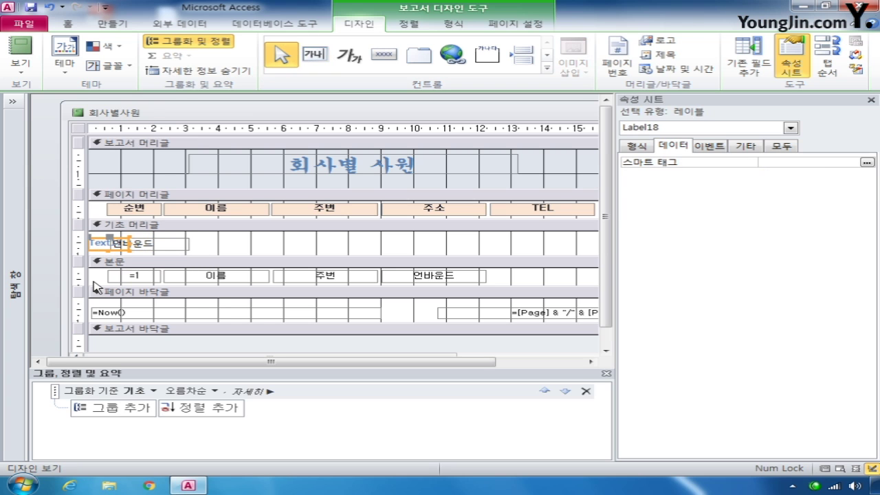
key("Delete")
left_click(141, 244)
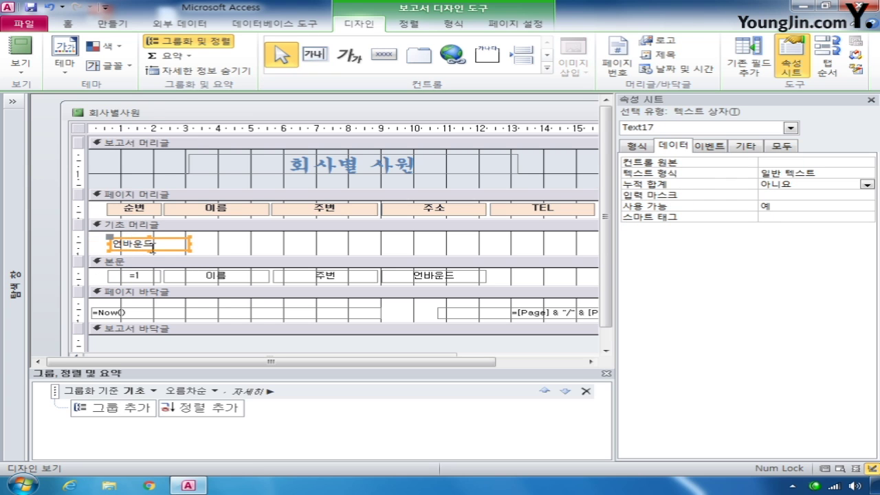
Step: Name the new text box in the 기초 header txt기초 and set its control source to the 기초 field
left_click(792, 149)
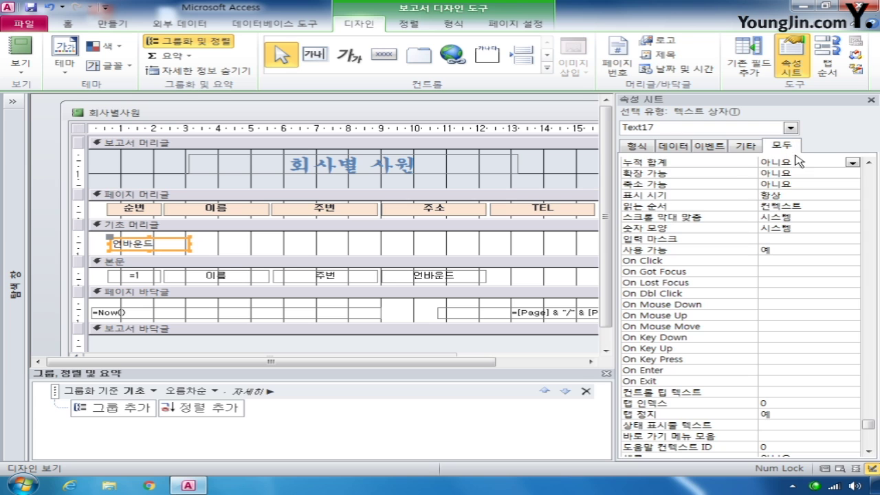
left_click_drag(868, 424, 852, 173)
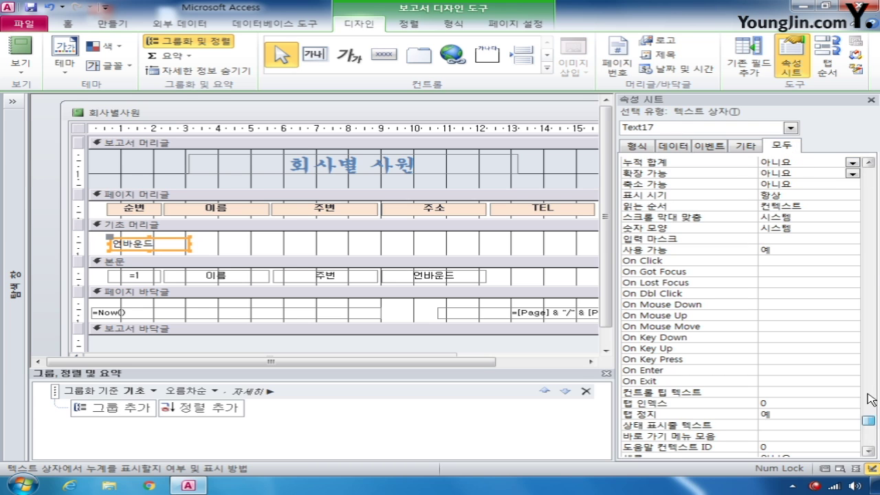
left_click(705, 162)
type("txt기")
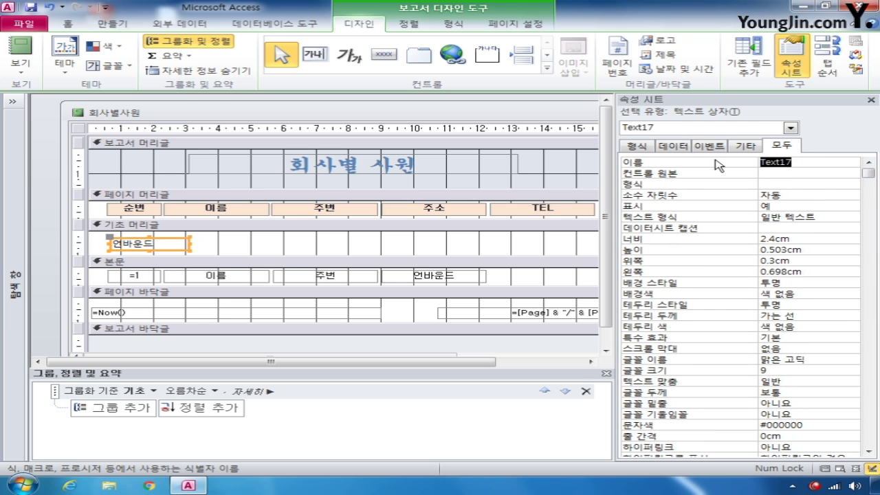
type("초")
left_click(825, 173)
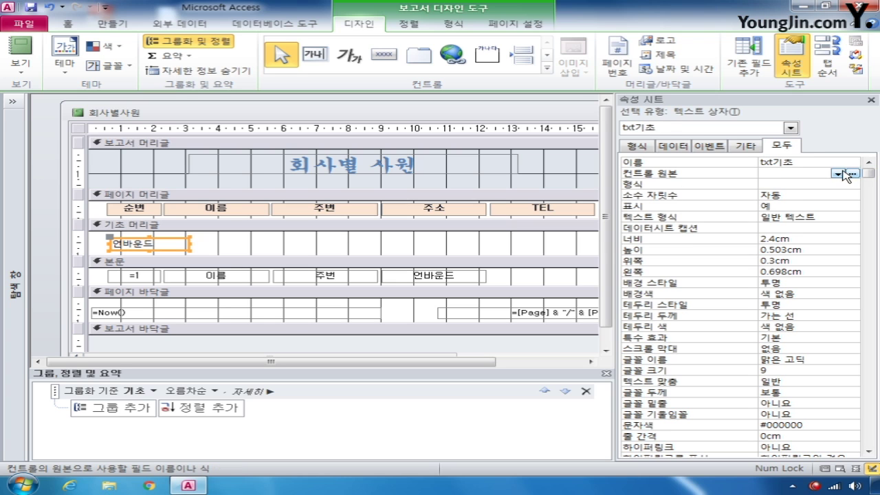
left_click(837, 174)
left_click(784, 214)
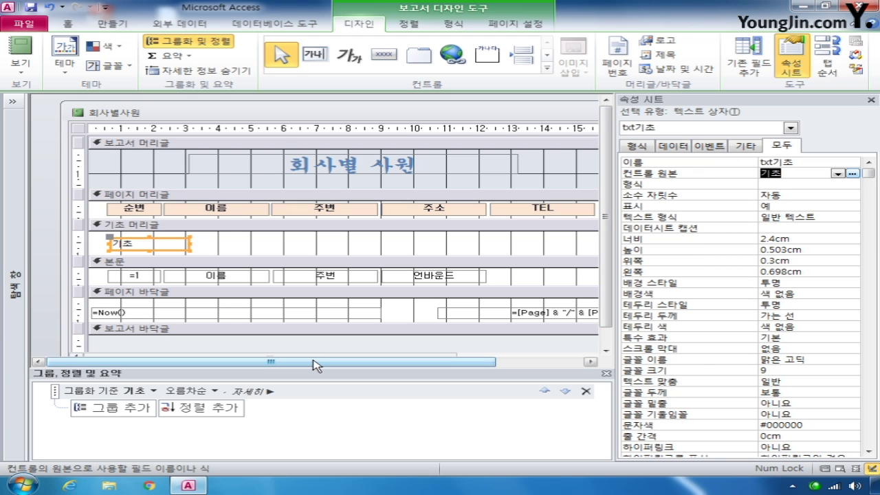
Step: Add a text box about 2.7 cm wide under the TEL heading in the detail section, delete its attached label and align it with its row
left_click(454, 277)
left_click(342, 277)
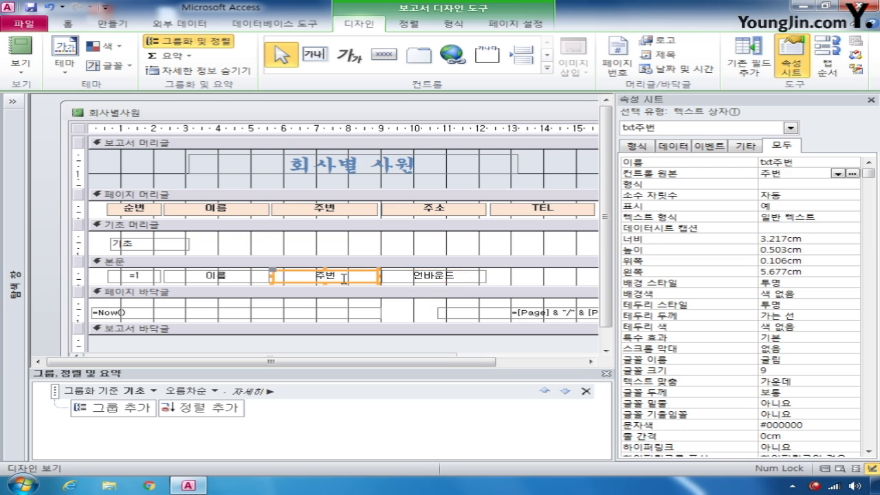
left_click(427, 278)
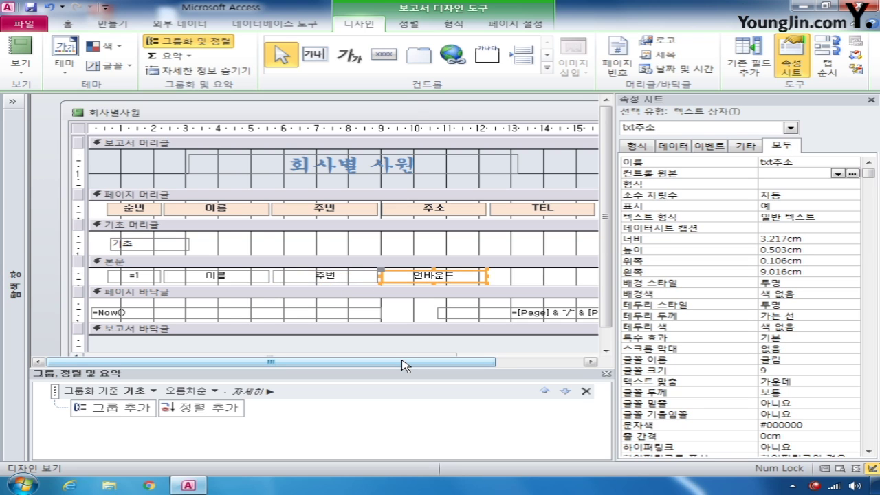
left_click_drag(402, 365, 436, 364)
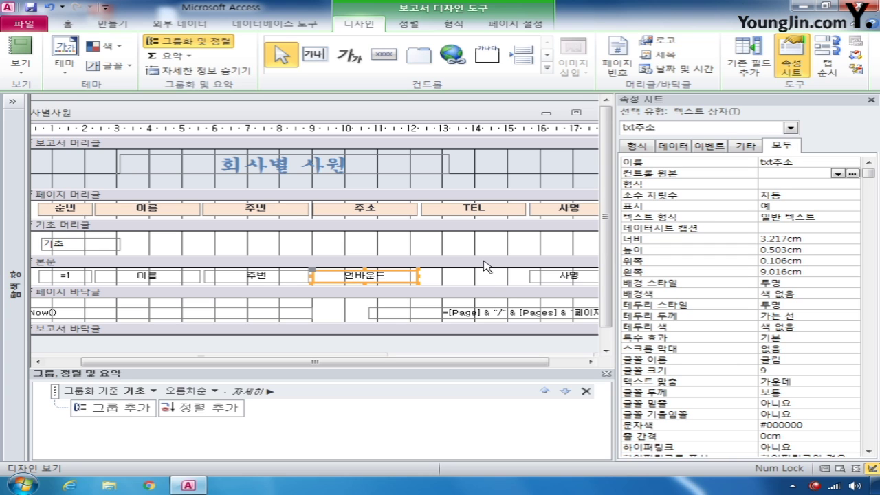
left_click(314, 54)
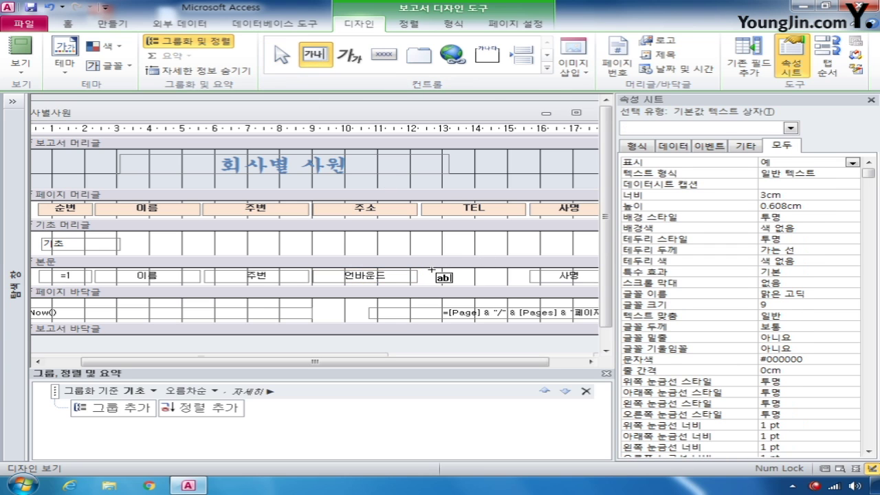
left_click_drag(430, 273, 517, 284)
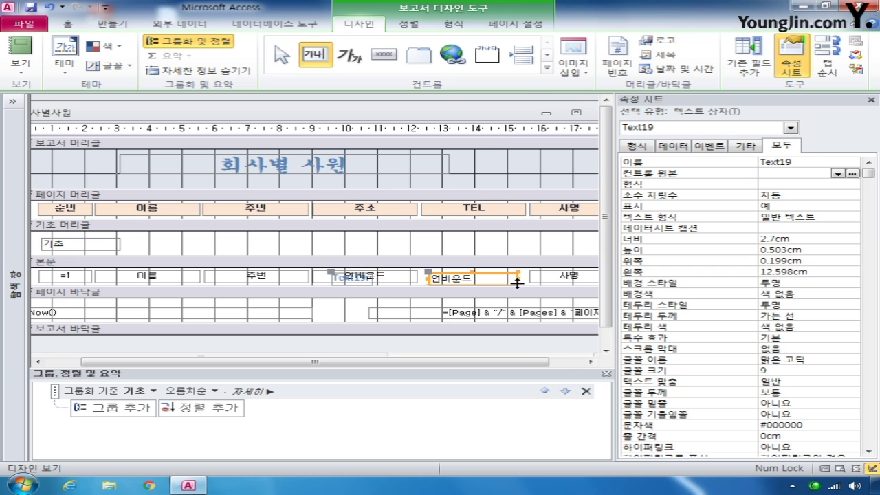
left_click(343, 279)
key("Delete")
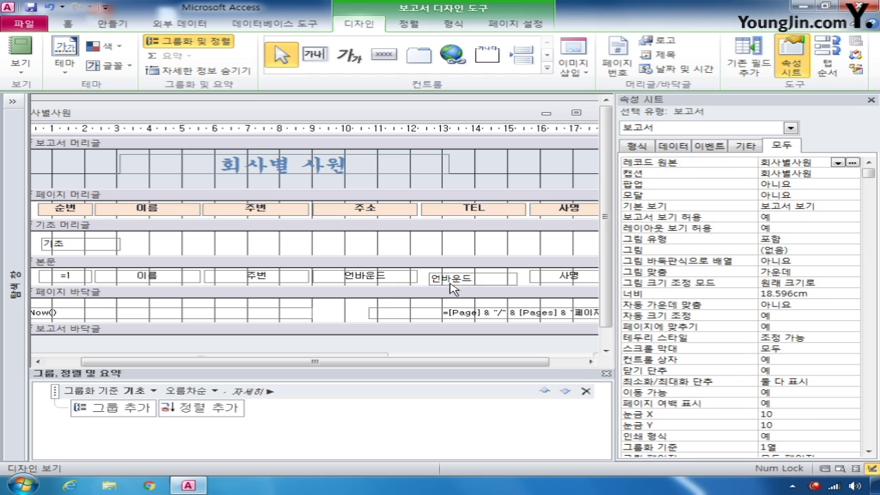
left_click(464, 280)
left_click_drag(471, 280, 472, 280)
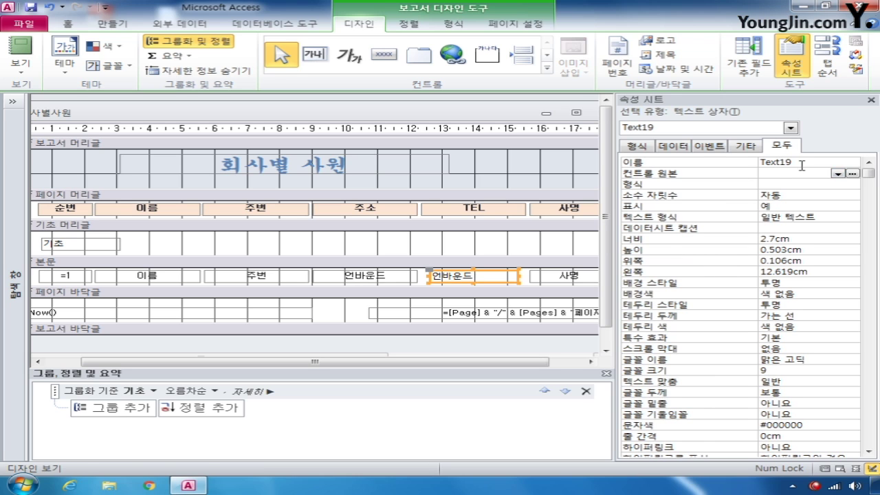
Step: Name the new detail text box txtTEL and set its control source to the TEL field
left_click(702, 164)
type("txtㅅㄷ")
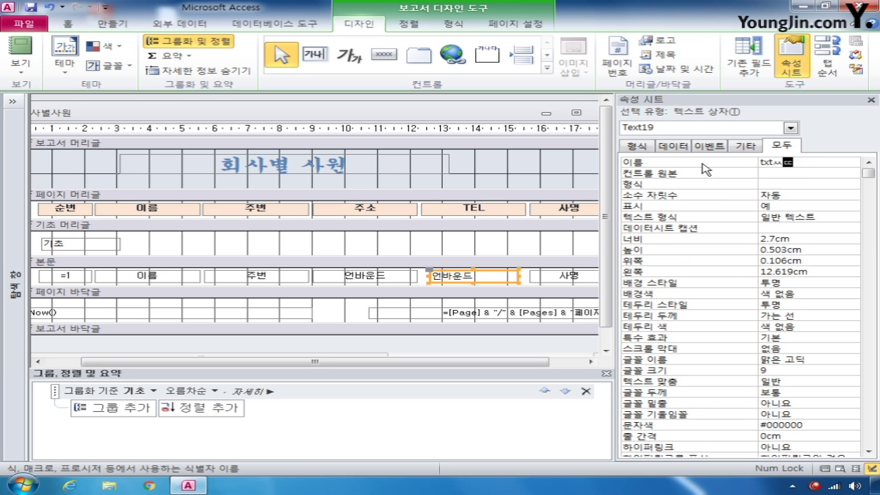
key("Hangul")
key("BackSpace")
type("TEL")
left_click(764, 173)
left_click(838, 174)
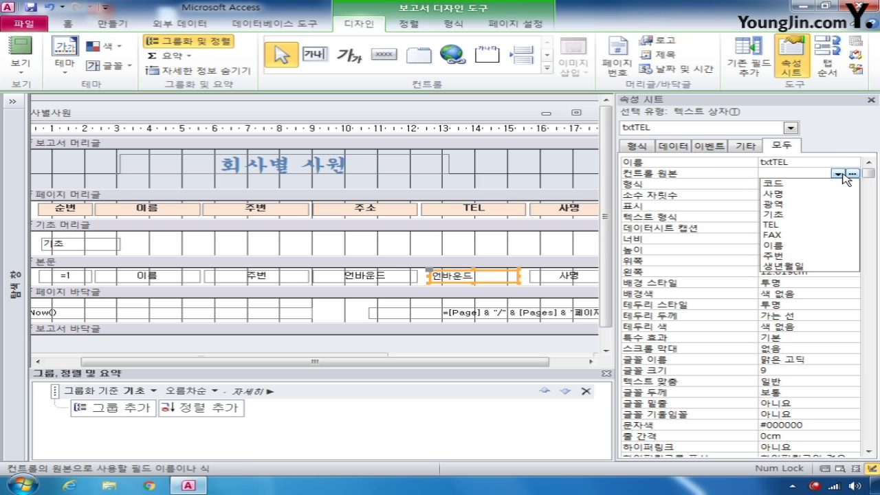
left_click(818, 227)
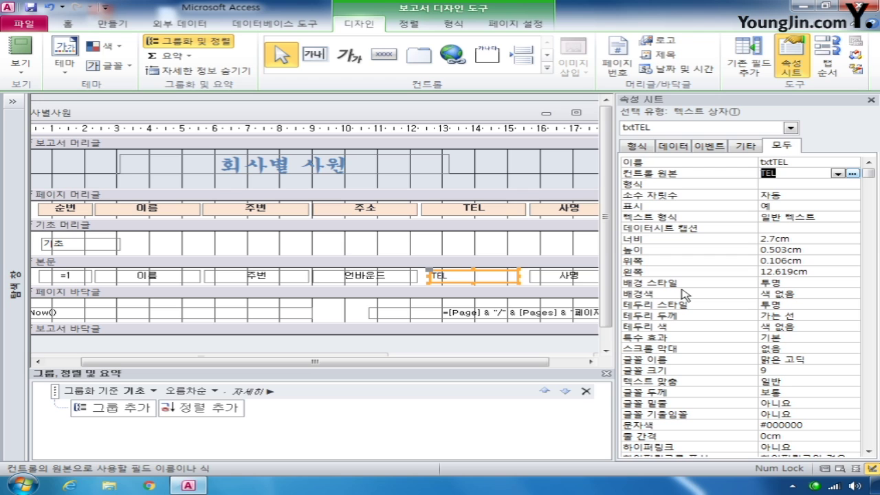
Step: Set the txt주소 text box's control source to the expression =[광역] & "시 " & [기초]
left_click(374, 278)
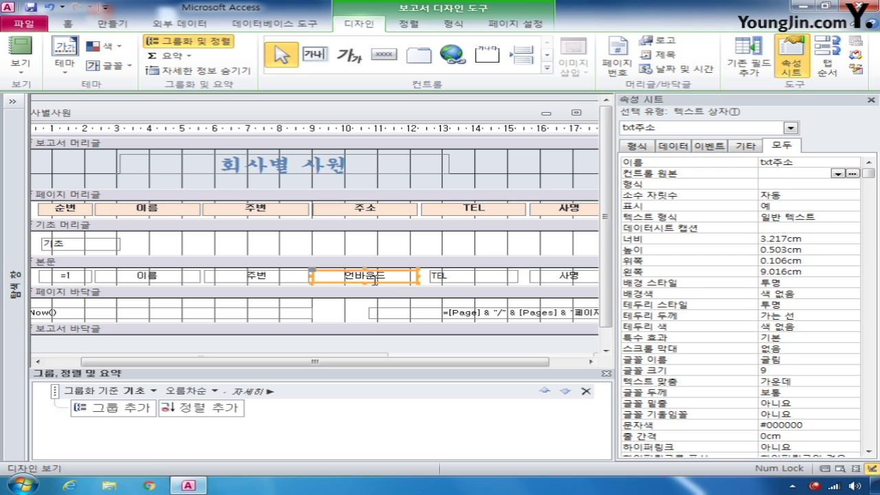
left_click(775, 172)
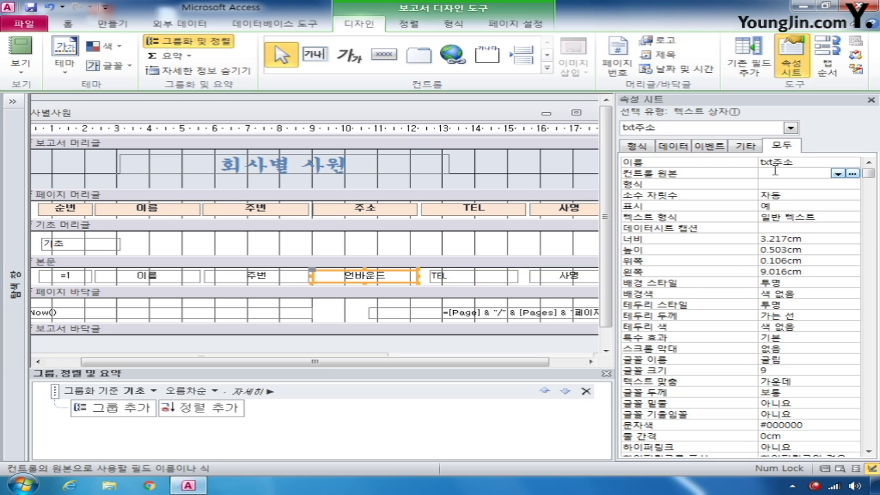
right_click(775, 172)
left_click(790, 196)
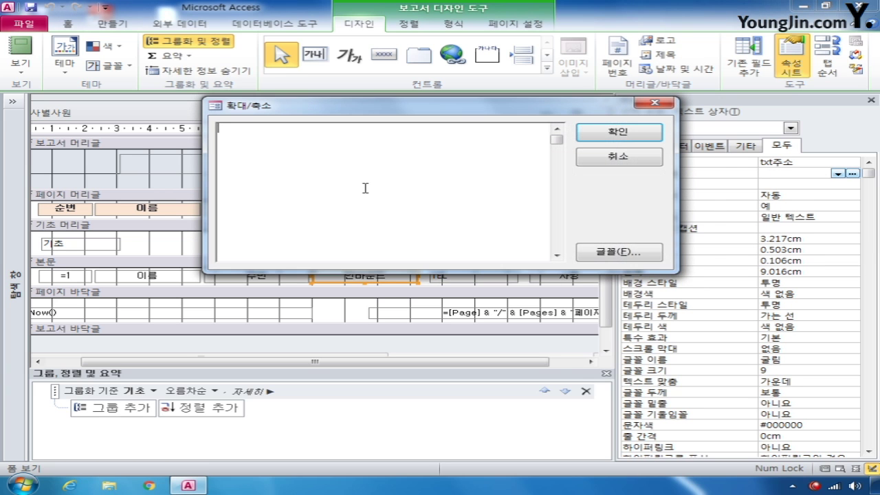
type("=")
type("[광역] & \"시 \" & ")
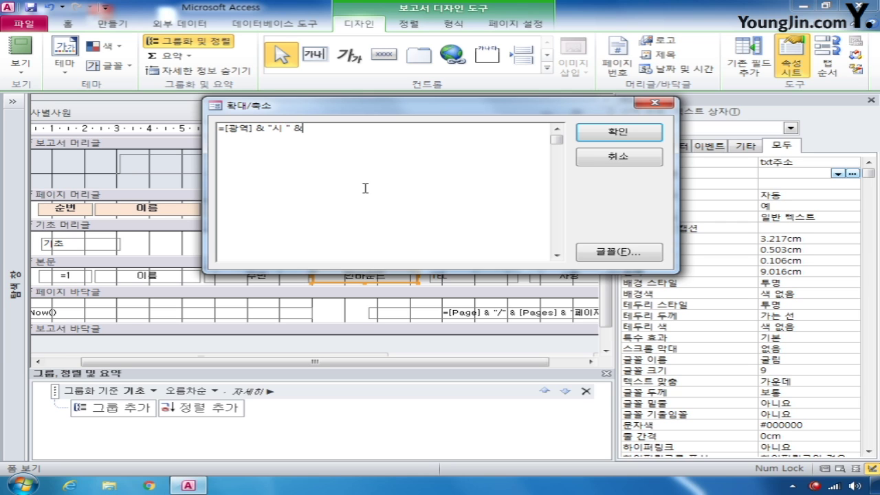
type("[기초]")
left_click(626, 134)
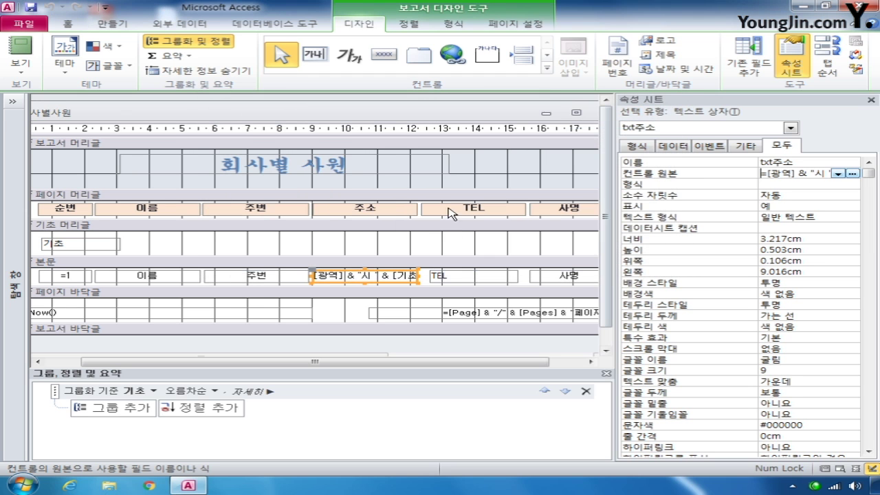
Step: Close the 회사별사원 report and save its design changes
left_click_drag(533, 112, 437, 113)
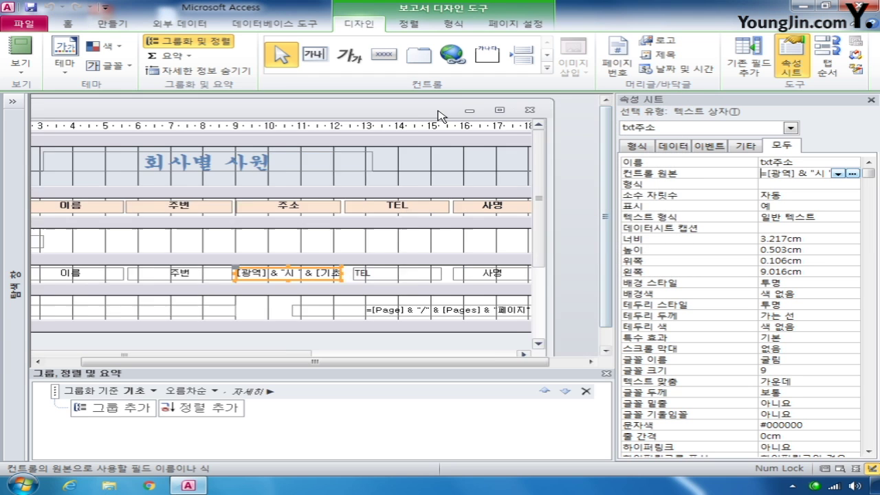
left_click(511, 112)
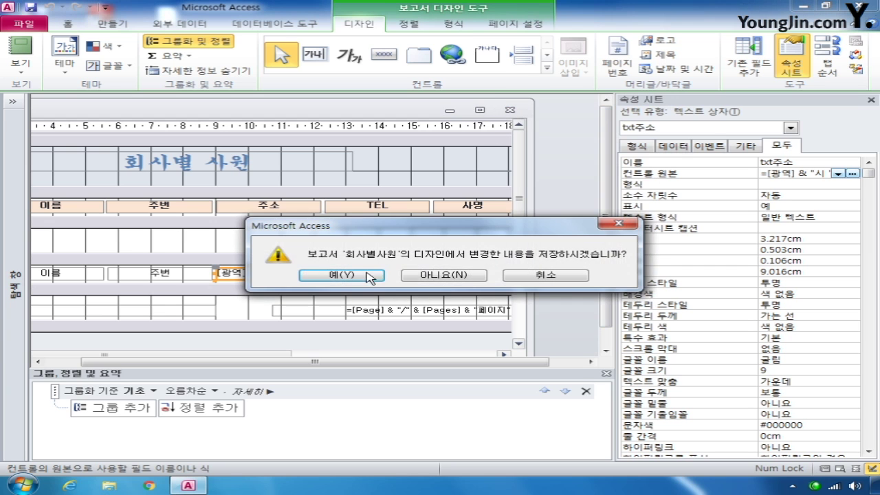
left_click(341, 279)
Step: Show the list of database objects and open the 사원검색 form in Design view
left_click(13, 102)
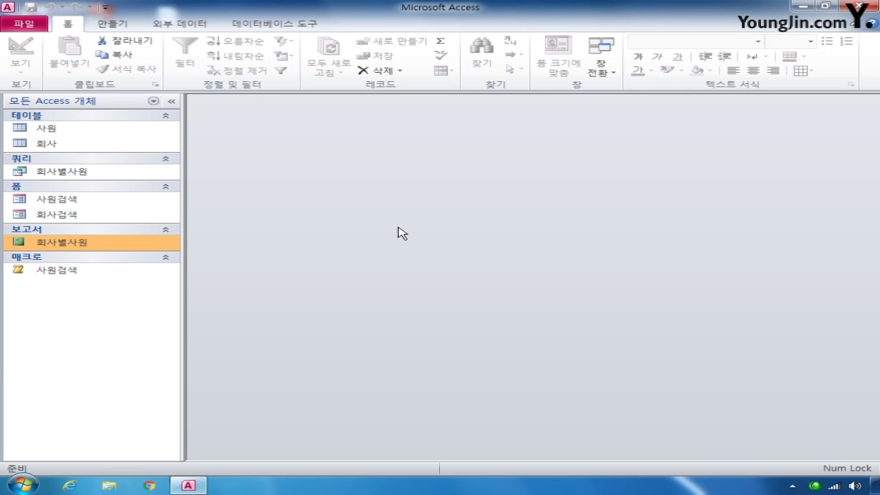
right_click(99, 199)
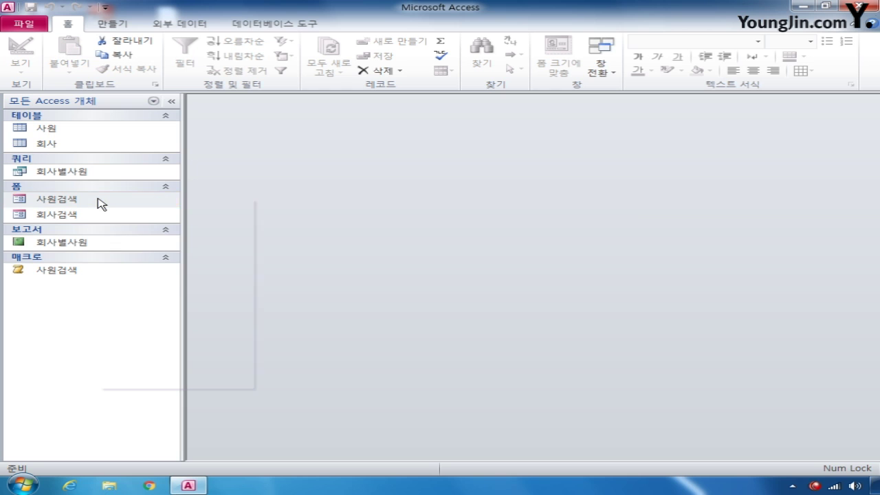
left_click(153, 237)
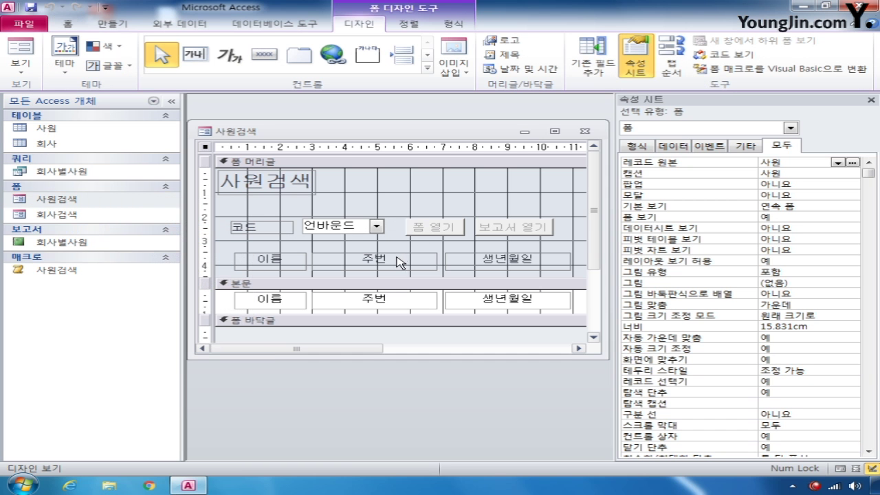
Step: Create an After Update event procedure for the cmb코드 combo box and make room for code inside it
left_click(366, 225)
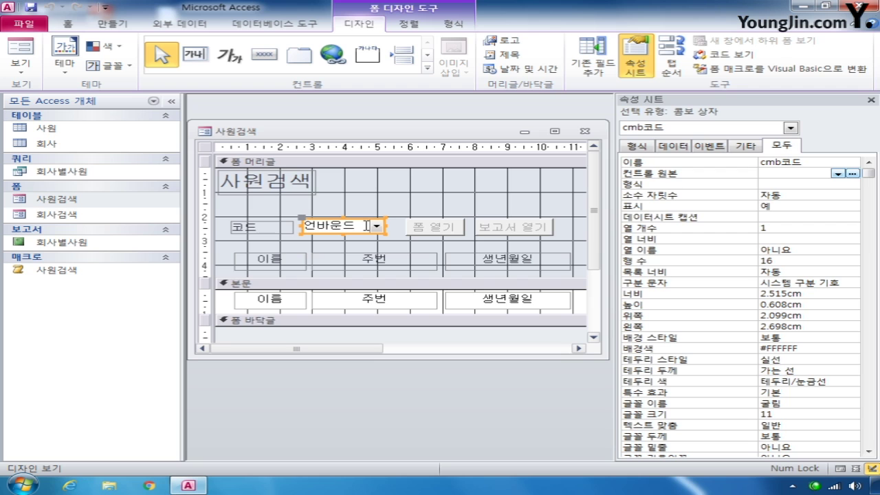
left_click(710, 146)
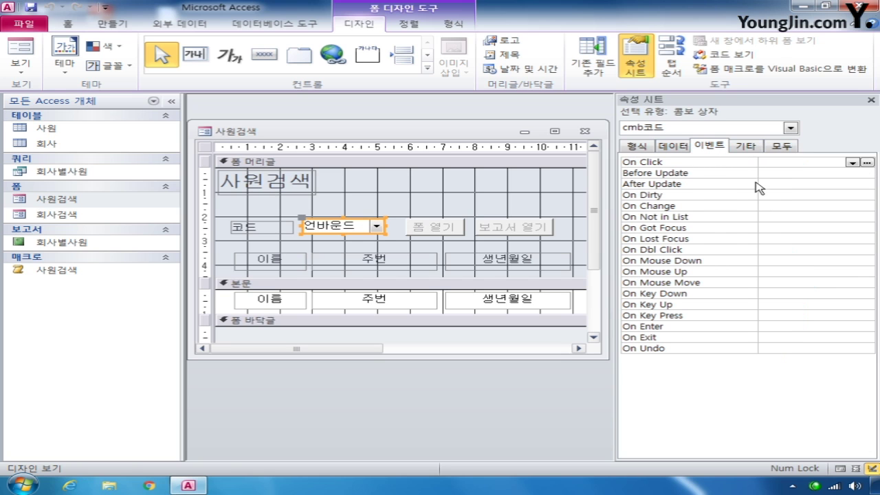
left_click(783, 184)
left_click(852, 185)
left_click(846, 202)
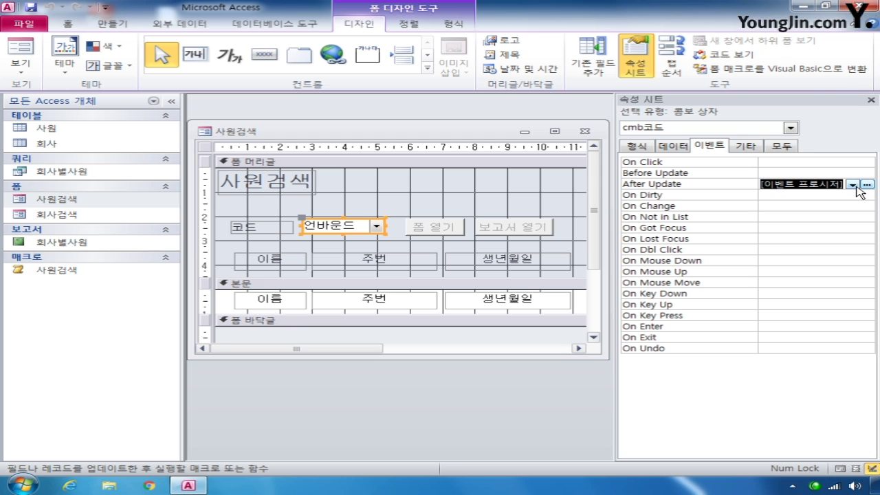
left_click(867, 184)
key("Return")
key("Return")
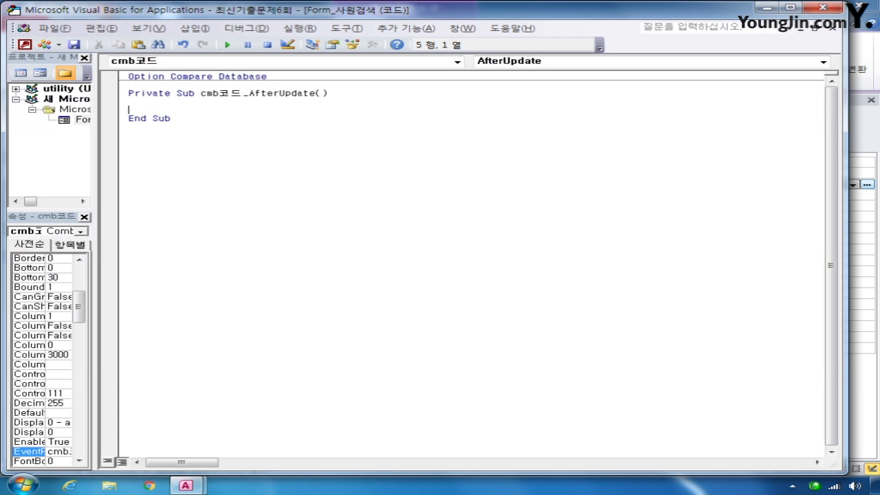
key("Up")
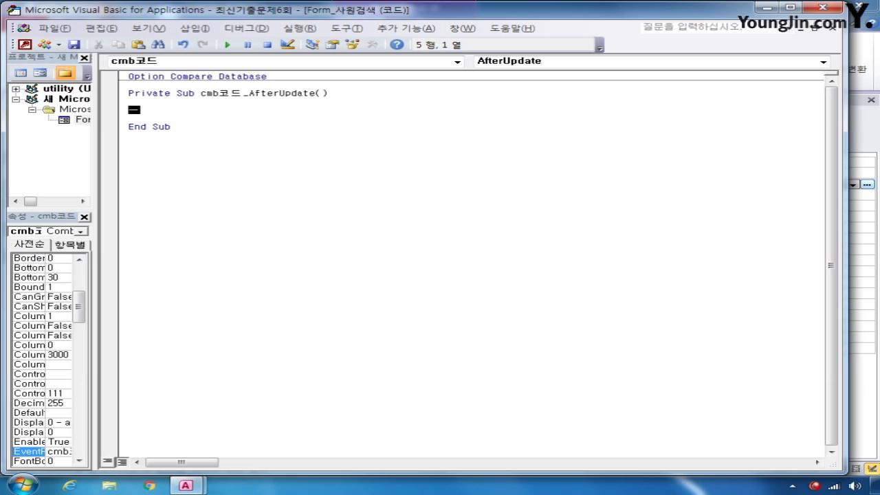
Step: In the cmb코드 After Update procedure, write Me.RecordSource = "select * from 사원 where 코드 = '" & cmb코드 & "'"
type("me.recordsou")
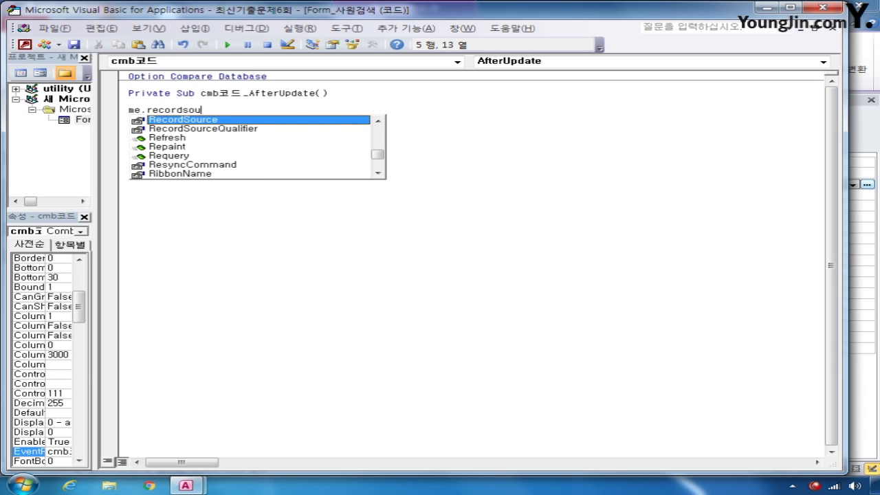
key("Tab")
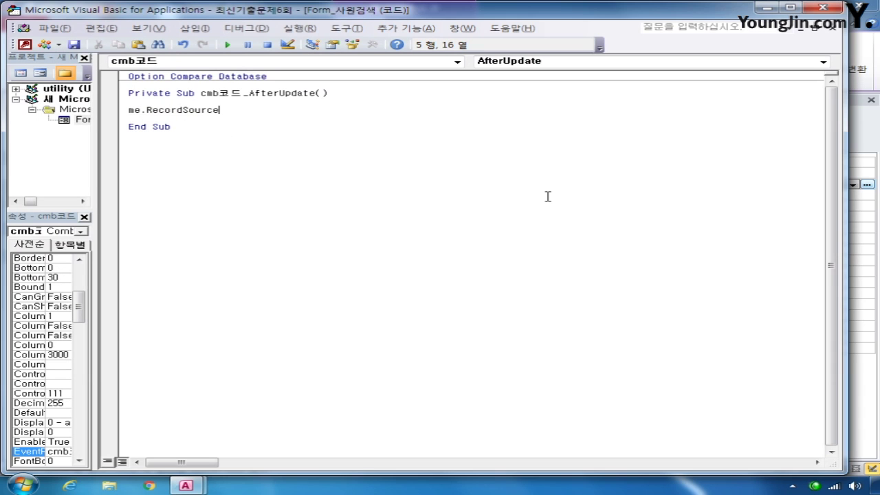
type("= \"")
type("ㅜ")
type("select")
type(" *")
type(" fr")
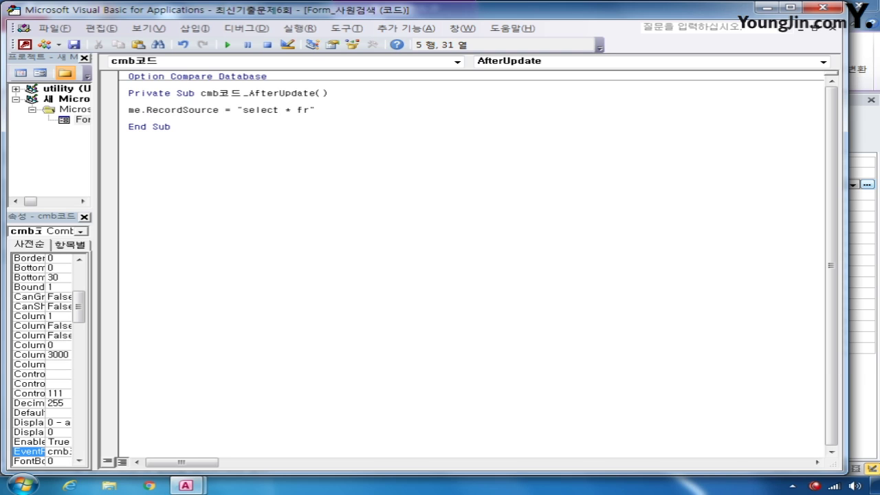
type("om 사원 where")
type("코")
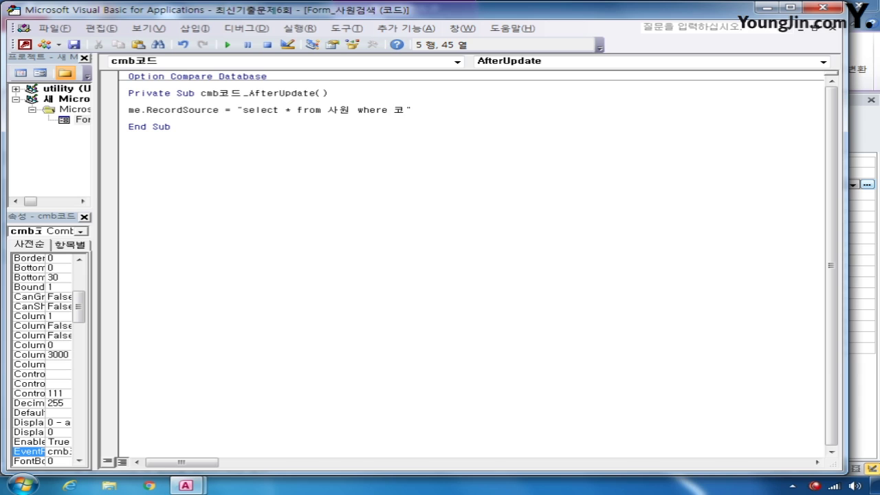
type("드 = '\" & cmbㅋ코드 ")
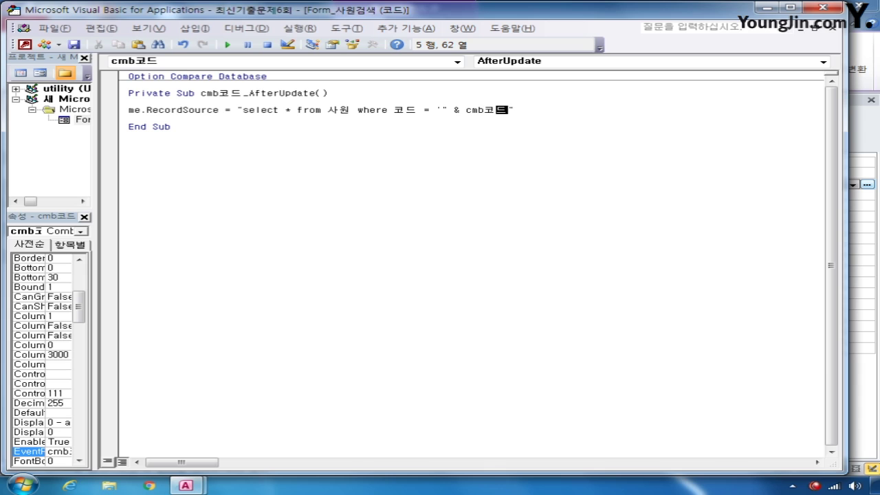
type("& \"'\"")
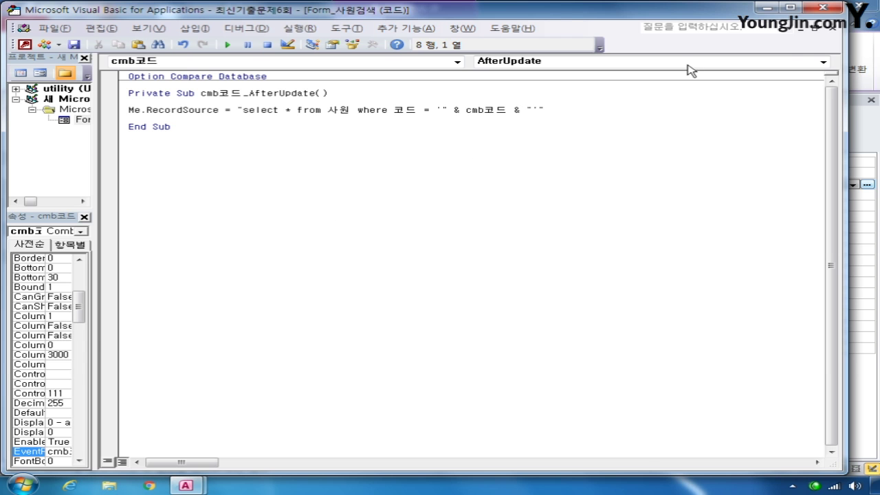
Step: Close the code editor and the 사원검색 form, saving the form's design changes
left_click(824, 8)
left_click(584, 131)
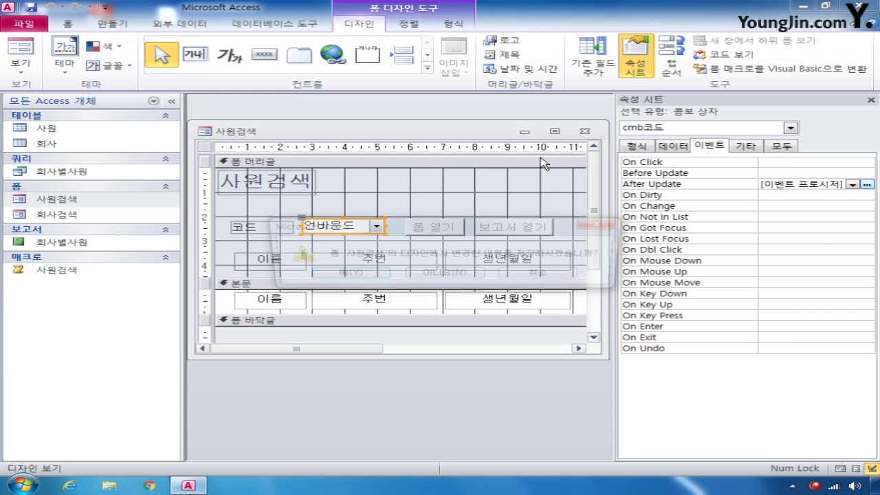
left_click(365, 278)
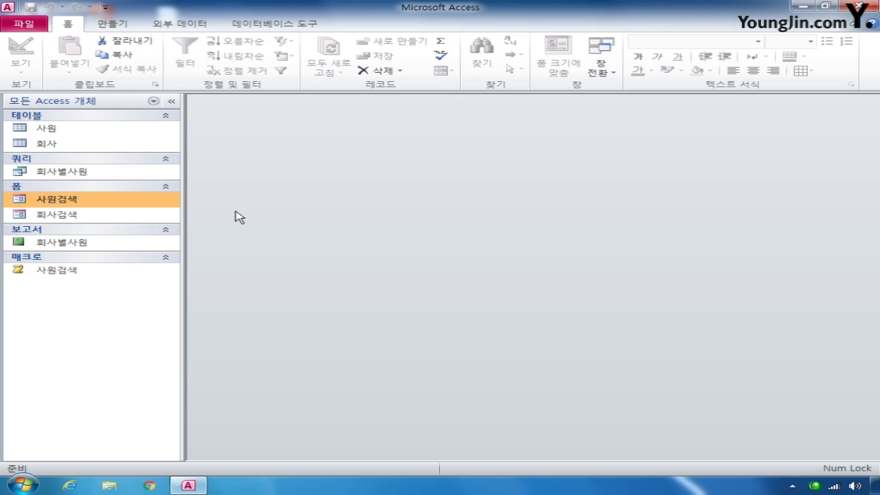
Step: Reopen the 사원검색 form in Design view and create an On Click event procedure for the cmd보고서 button, with room for code
right_click(115, 203)
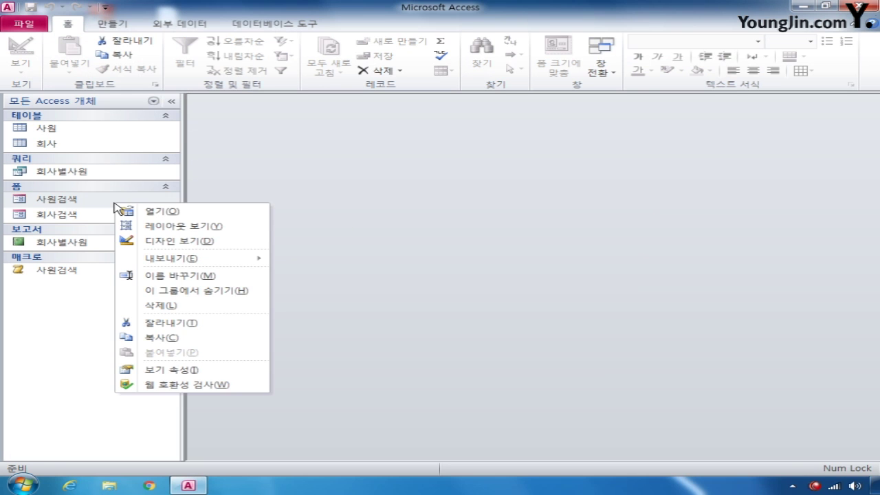
left_click(165, 242)
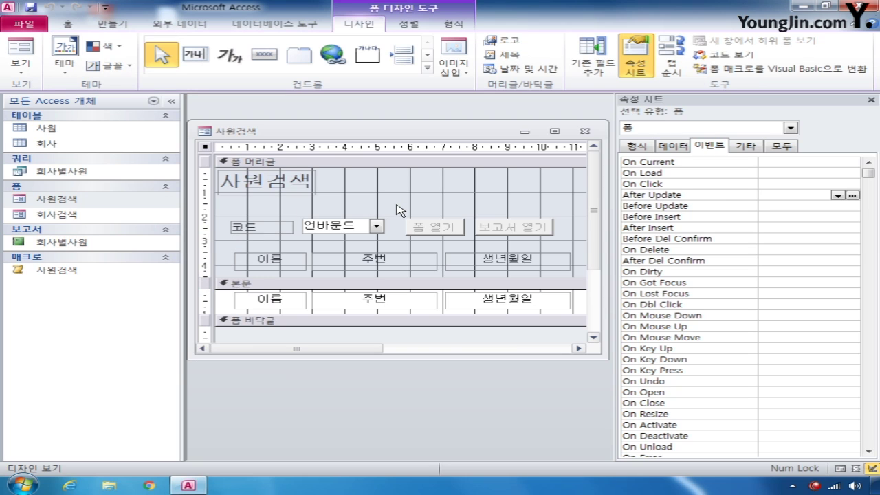
left_click(527, 229)
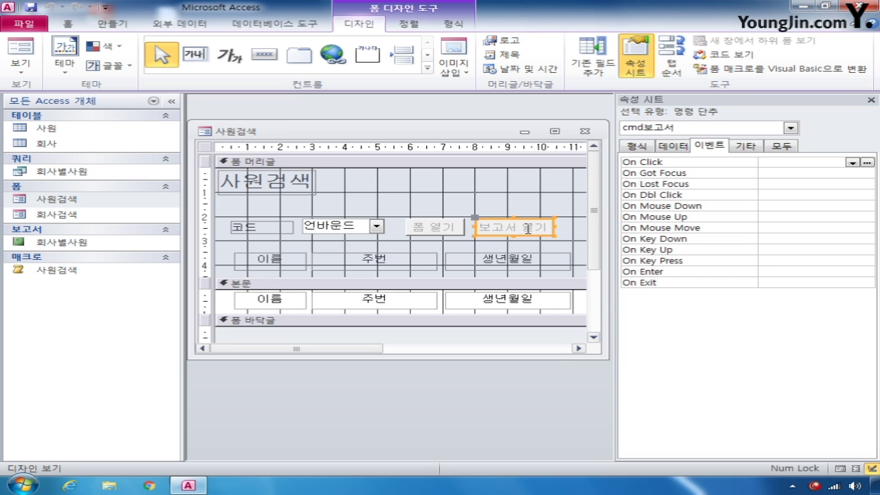
left_click(852, 163)
left_click(842, 182)
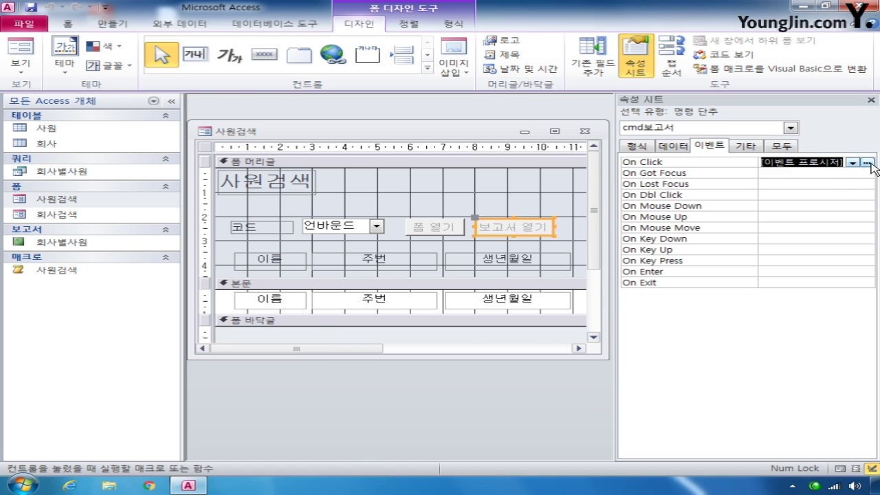
left_click(867, 163)
key("Return")
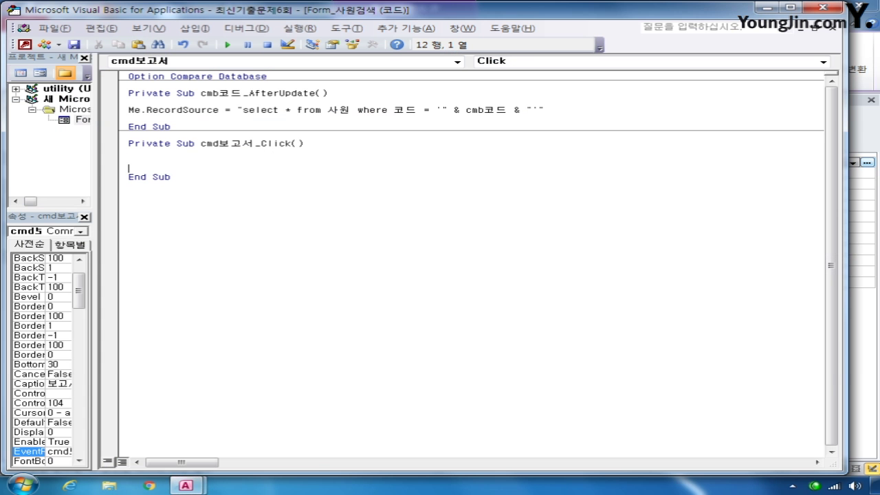
Step: In the cmd보고서 click procedure, write DoCmd.OpenReport "회사별사원", acViewPreview to open the report in print preview
type("docmd.")
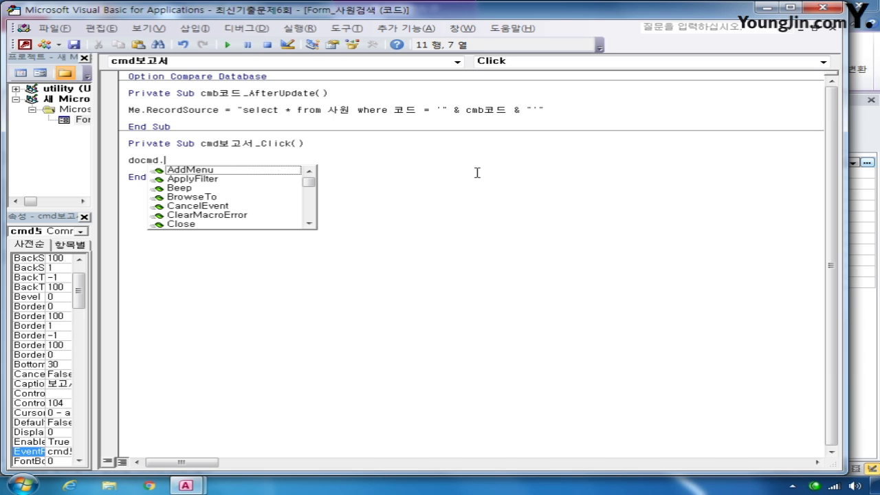
type("openre")
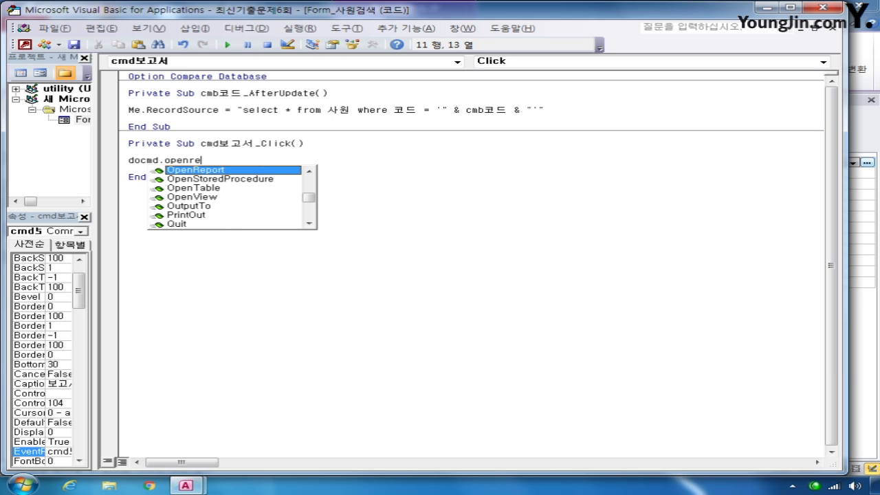
key("Tab")
type("\"")
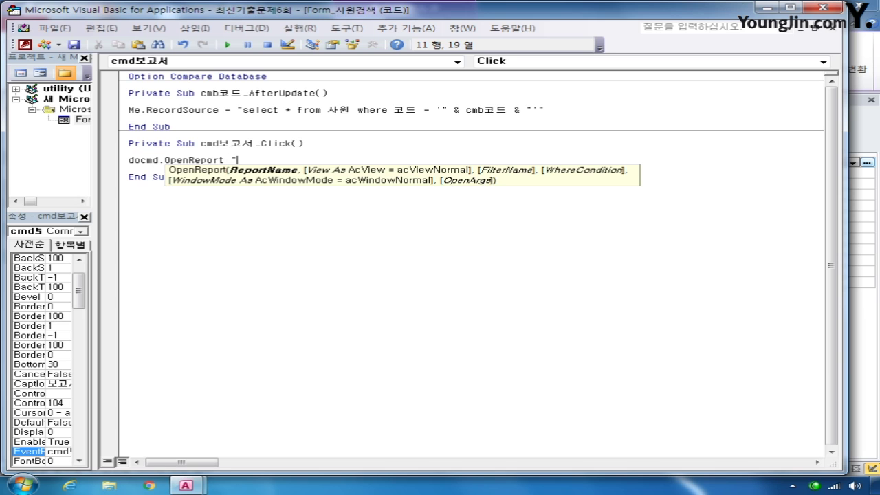
type("회사원")
type("회사별회")
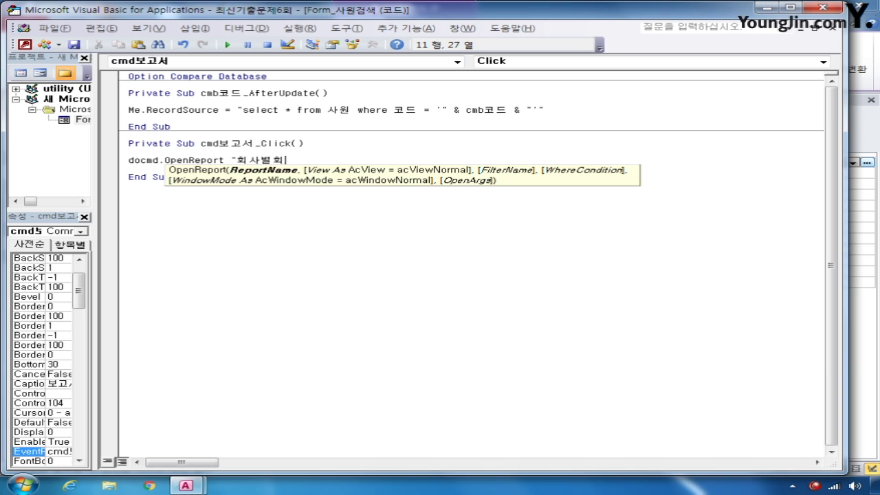
key("BackSpace")
type("사원\",")
key("Down")
key("Down")
key("Down")
key("Down")
key("Down")
key("Down")
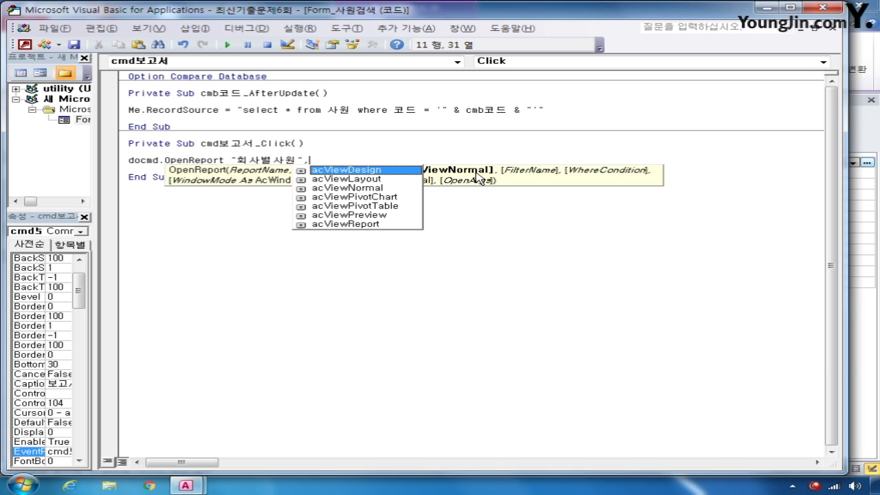
key("Tab")
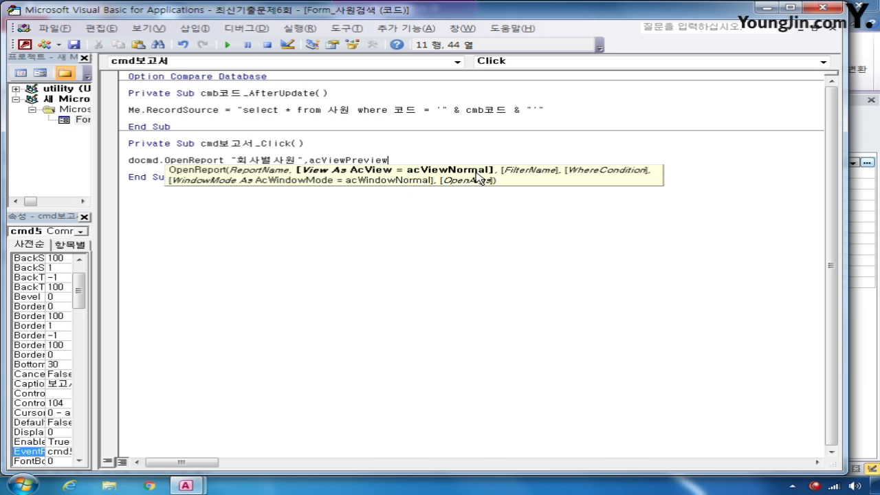
left_click(316, 281)
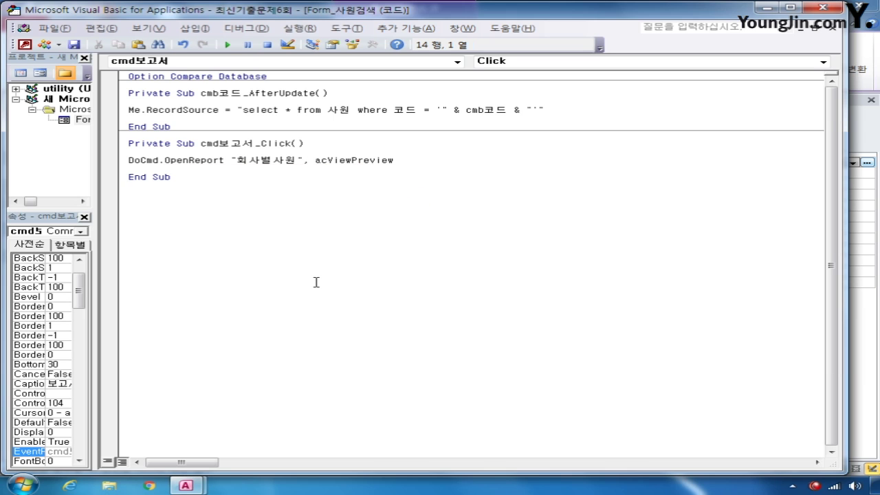
Step: Leave the code editor, then close the 사원검색 form and save the new button event
left_click(831, 9)
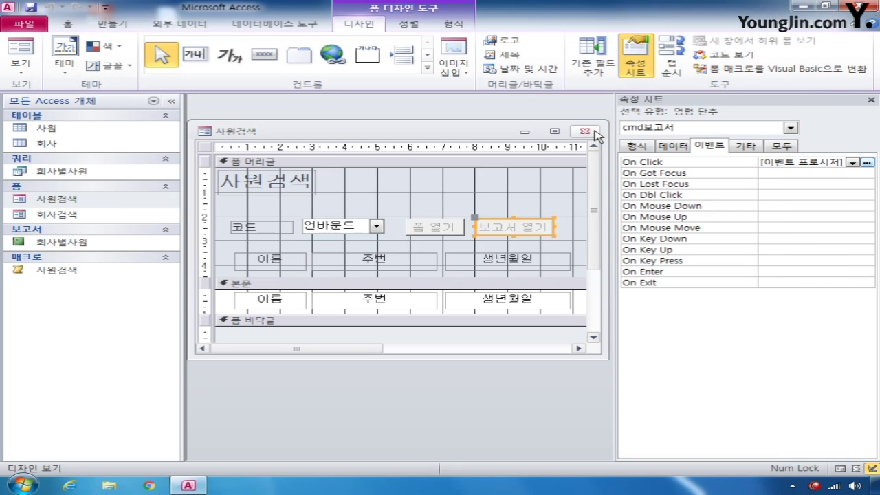
left_click(587, 131)
left_click(337, 276)
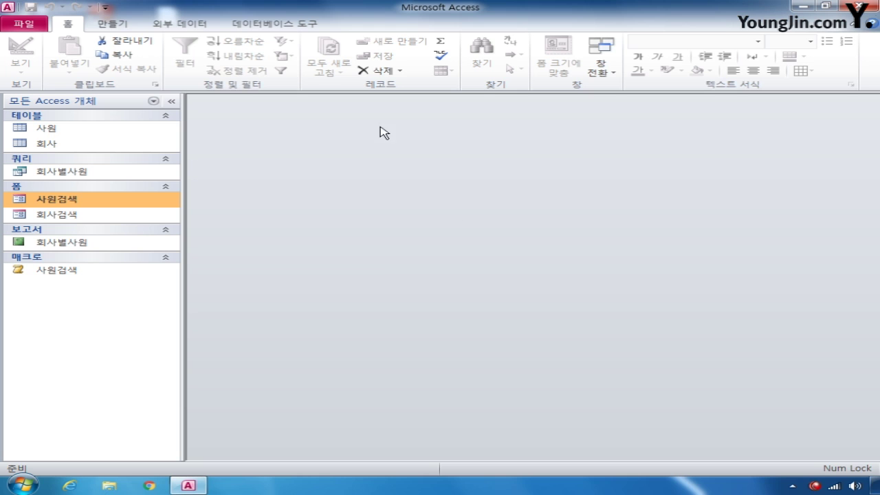
Step: Create a new query in Design view with the 사원 table as its source
left_click(111, 24)
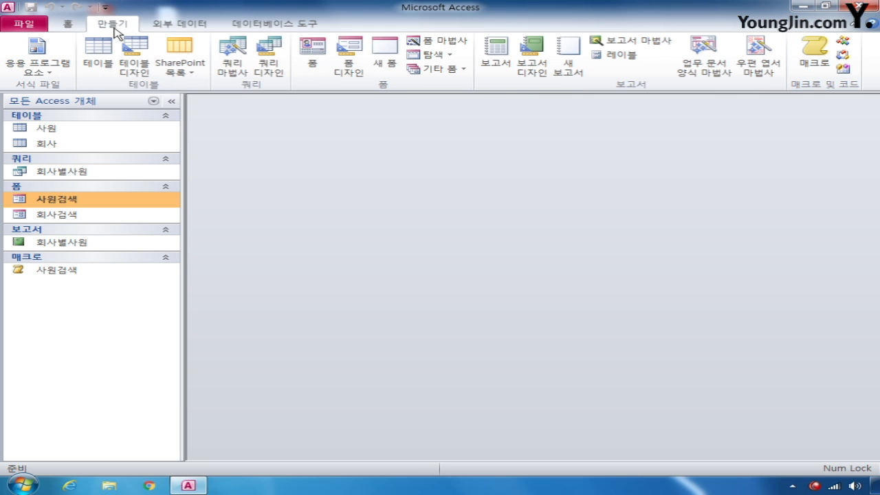
left_click(272, 69)
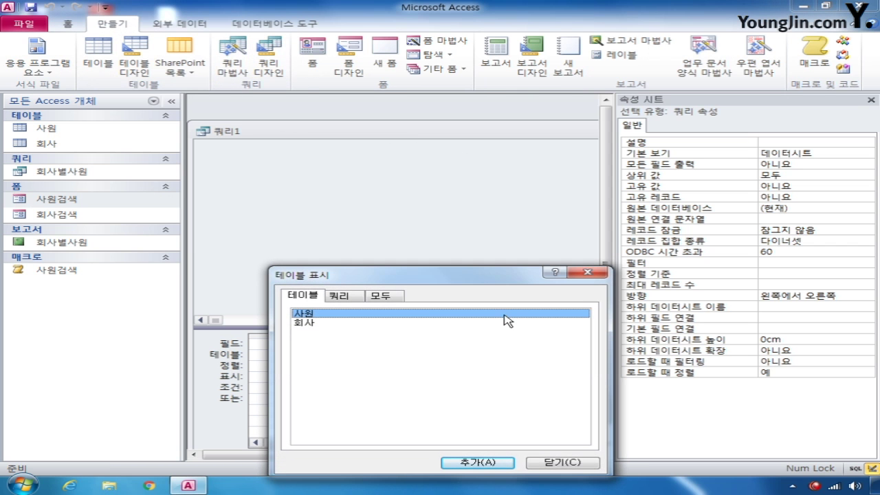
double_click(316, 314)
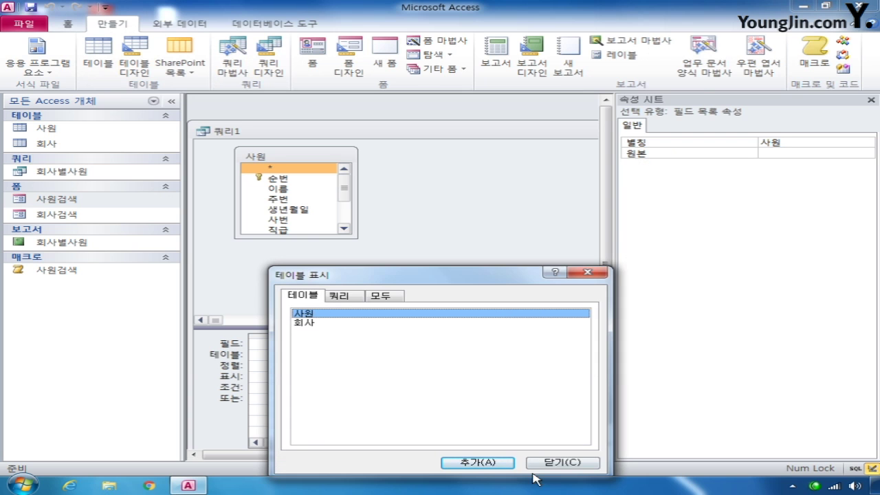
left_click(568, 461)
Step: Enlarge the 사원 field list to show all its fields, hide the property sheet and move the query window up
left_click_drag(333, 238, 363, 295)
left_click(246, 250)
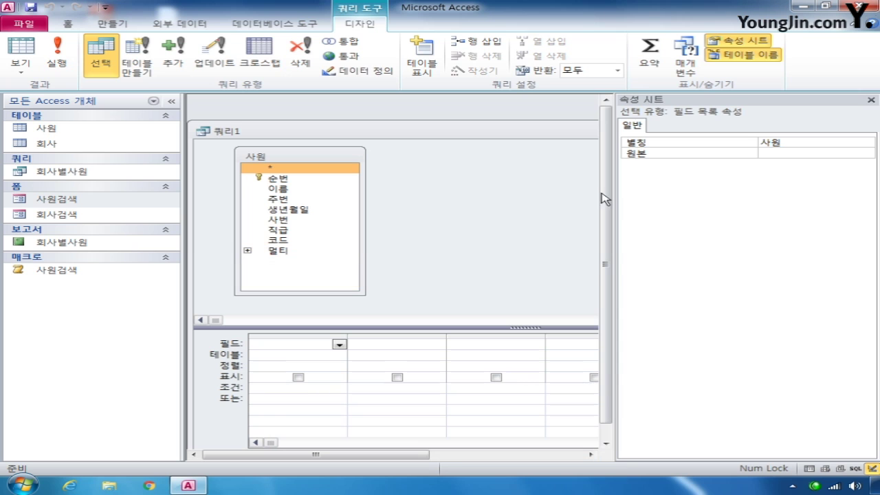
left_click(870, 100)
left_click_drag(640, 136, 646, 117)
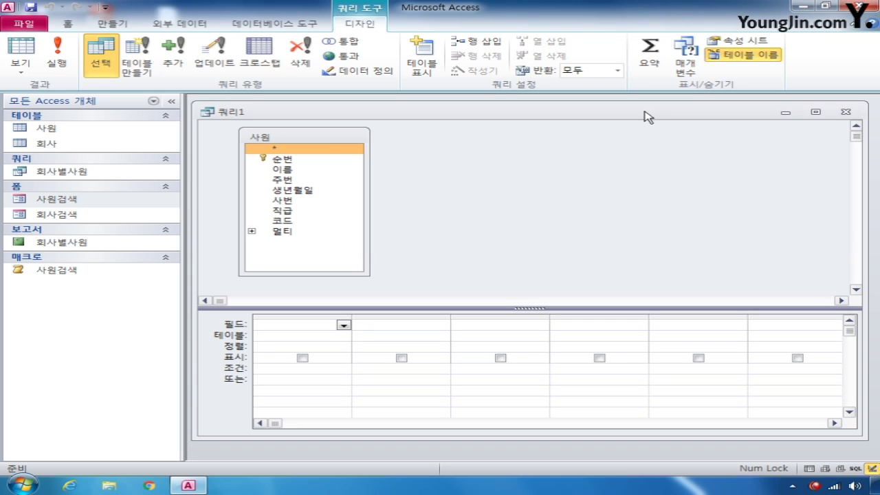
Step: Add the 이름, 주번, 사번, 직급 and 코드 fields of the 사원 table to the query grid
double_click(285, 169)
double_click(285, 180)
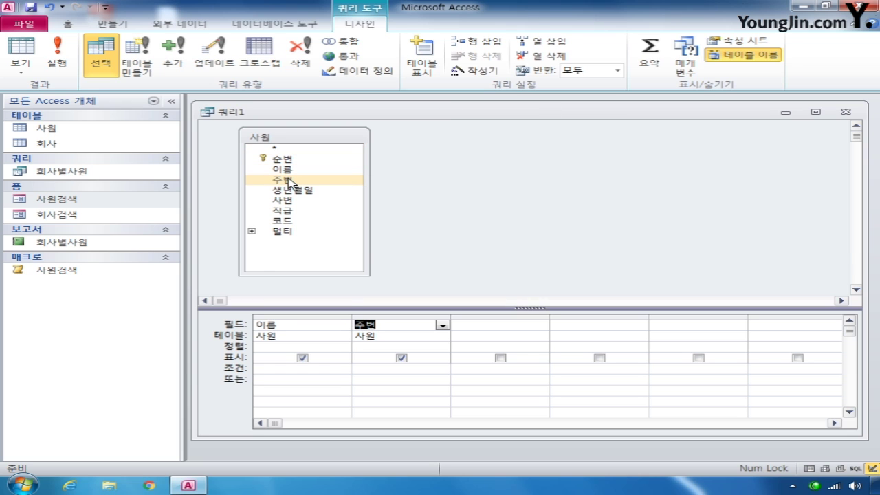
double_click(285, 200)
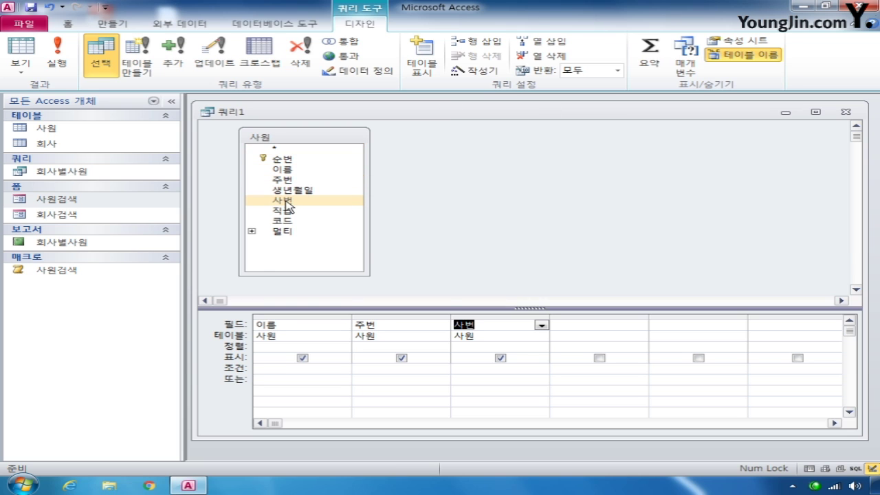
double_click(294, 212)
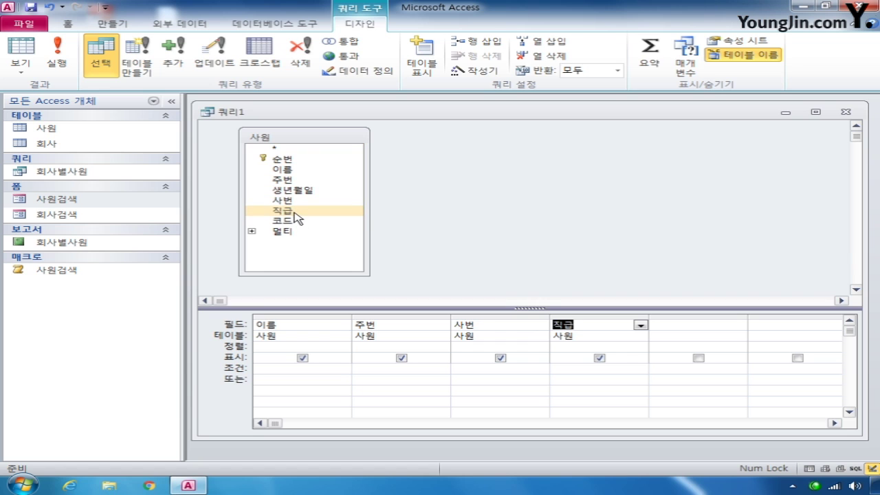
double_click(289, 221)
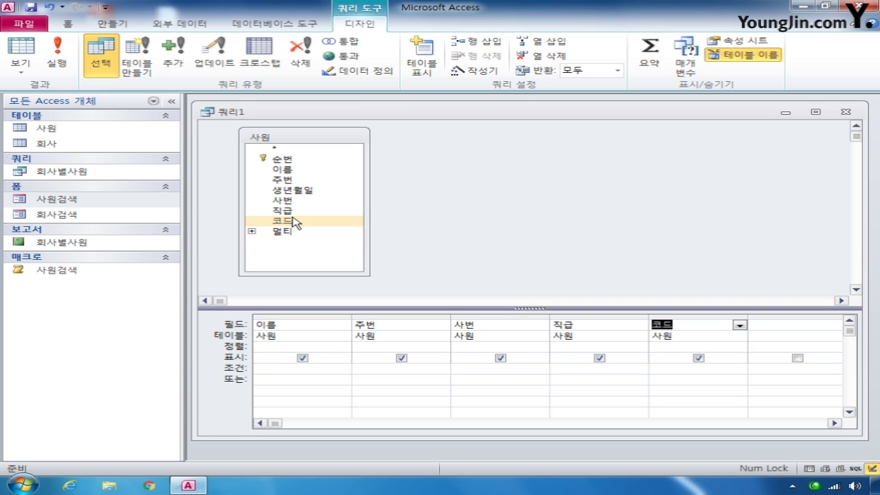
Step: Open the 사원 table's datasheet to examine its employee records, then close it
left_click(73, 130)
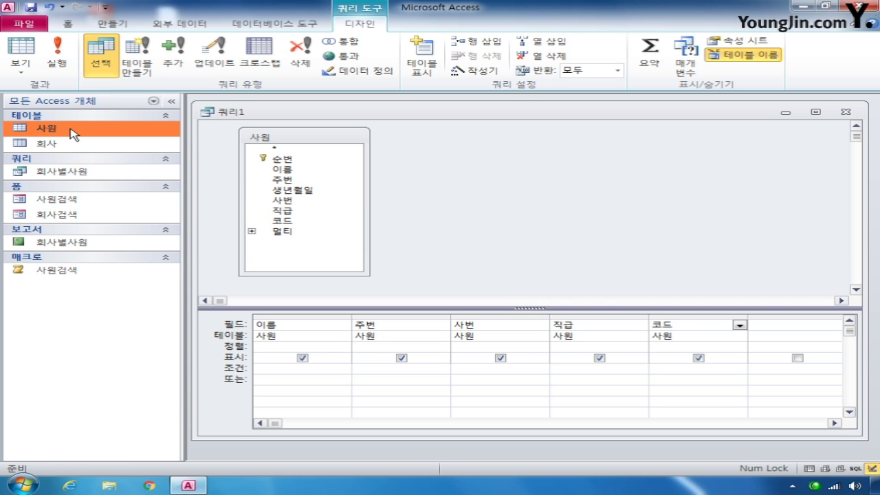
double_click(74, 131)
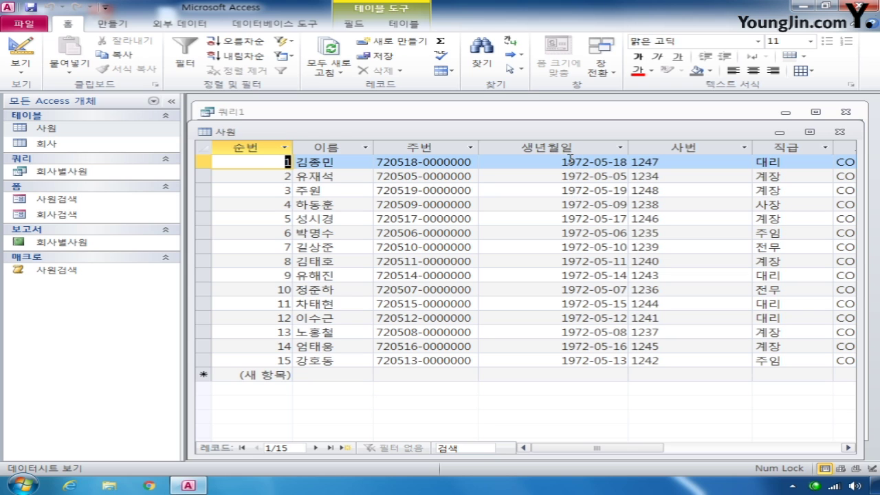
left_click(839, 131)
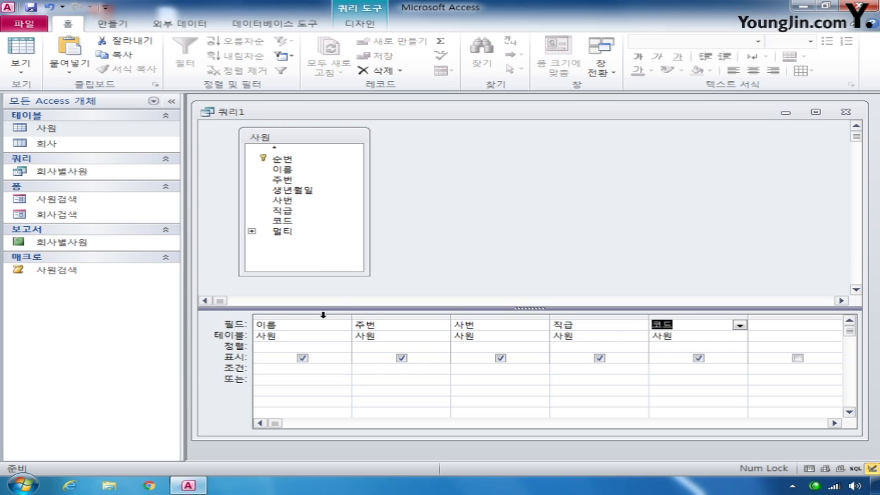
Step: Fit the widths of the query grid's 이름 through 코드 columns to their contents
left_click_drag(322, 315, 687, 314)
double_click(350, 315)
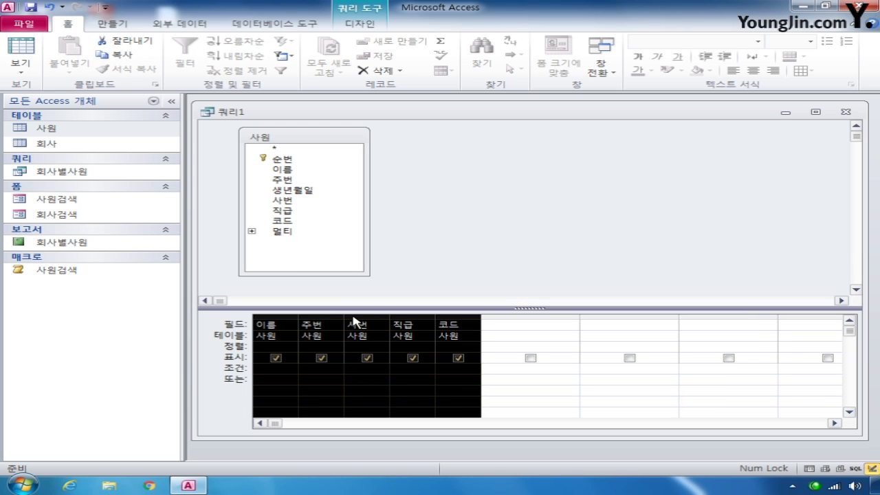
Step: Add the 생년월일 field after 코드, widen its column and change it to the expression Left([생년월일],4)
left_click(497, 325)
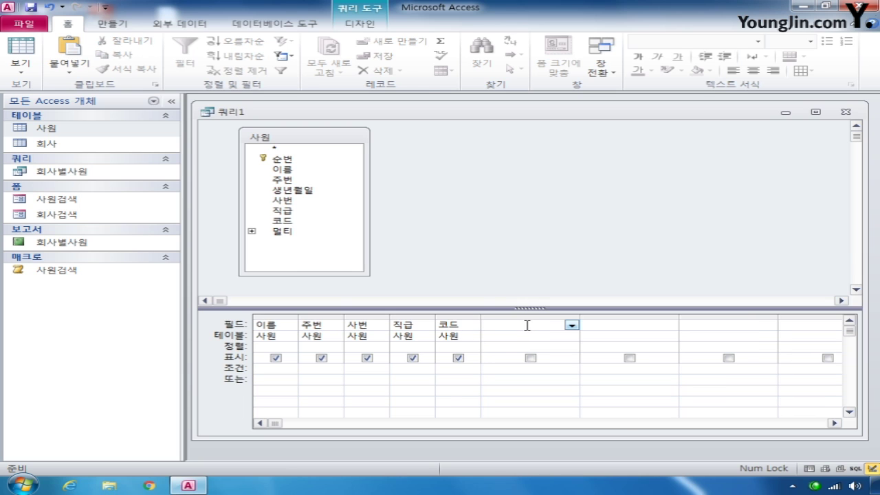
double_click(303, 191)
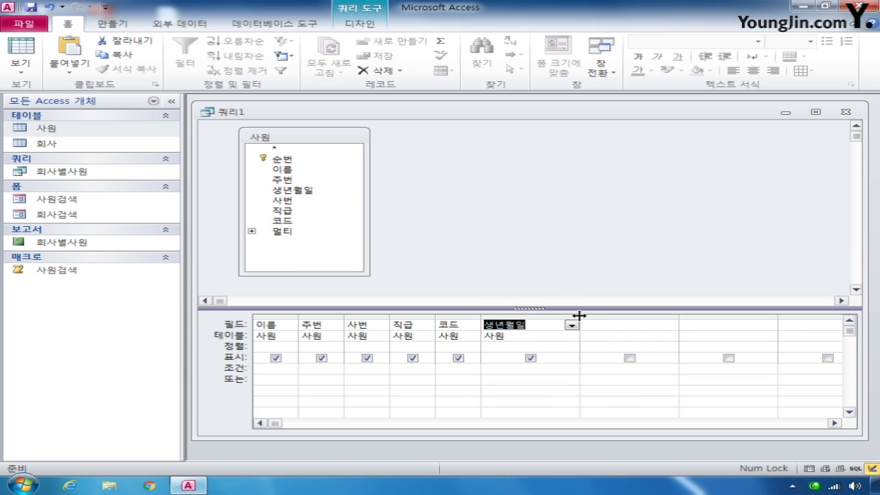
left_click_drag(579, 315, 732, 315)
left_click(488, 326)
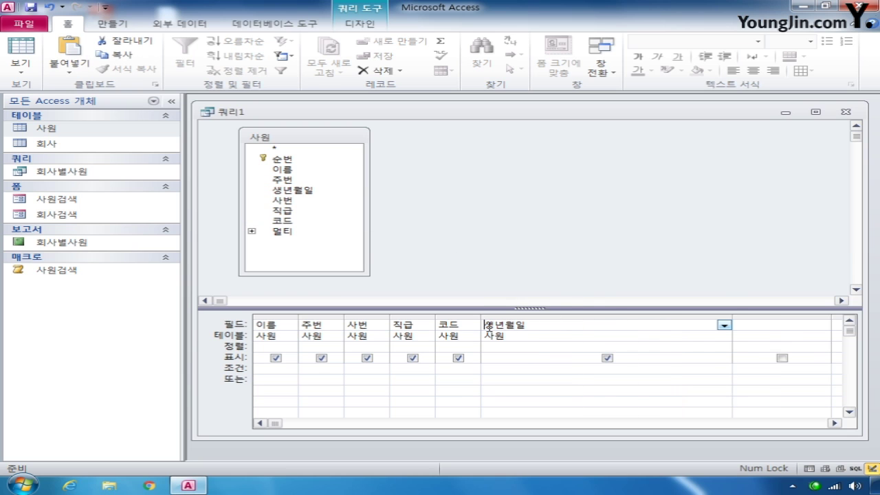
type("left(")
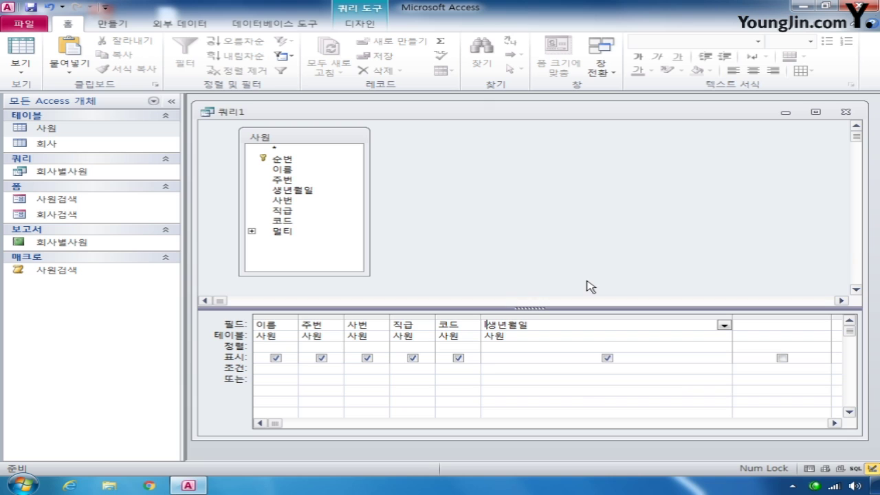
type("[생년월일")
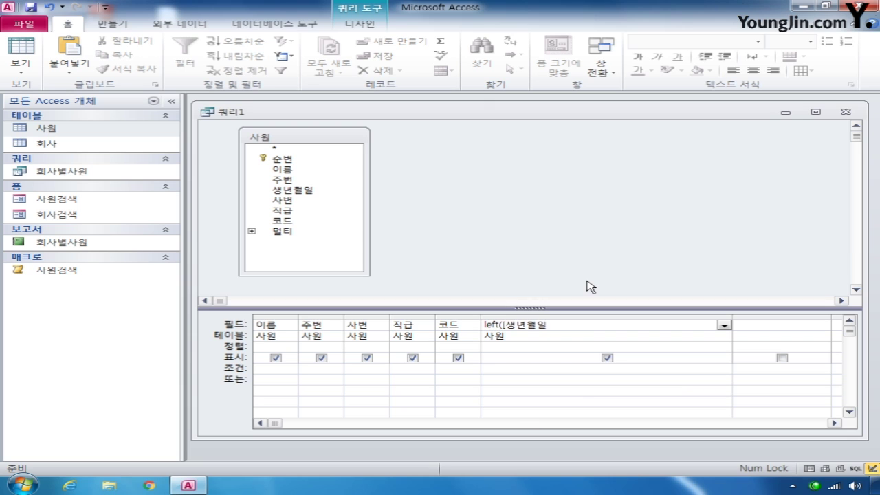
type("],4")
Step: Enter the parameter criterion [태어난 년도만 입력할 것] for the birth-year expression column
left_click(515, 369)
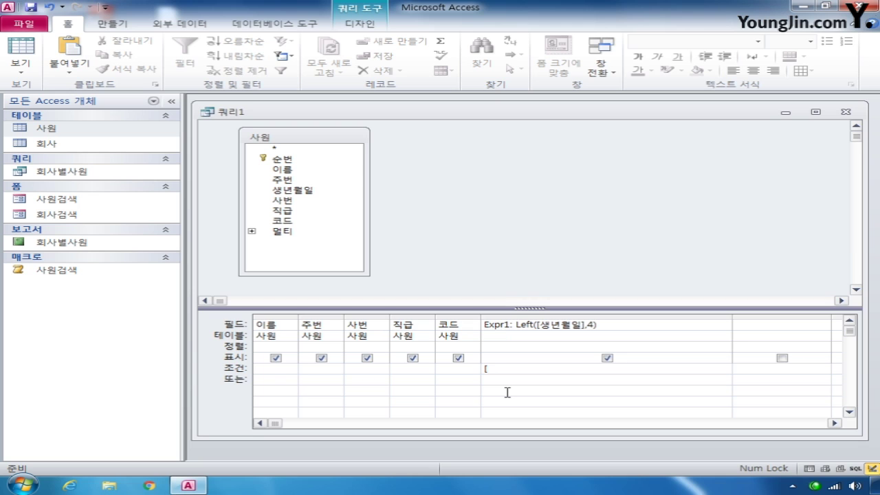
type("[생년")
key("BackSpace")
key("BackSpace")
type("태어나")
type(" 년도만 입력")
type("할 것")
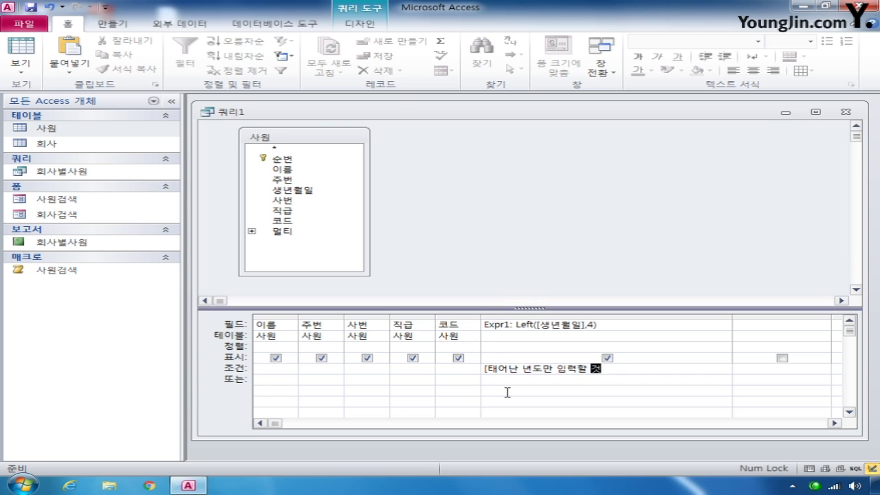
type("]")
Step: Run the query with 1972 as the birth-year parameter value
left_click(356, 28)
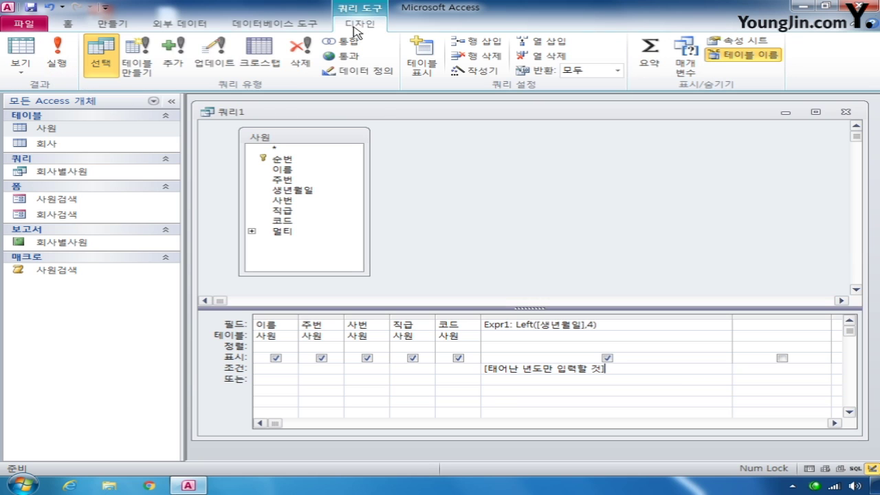
left_click(58, 55)
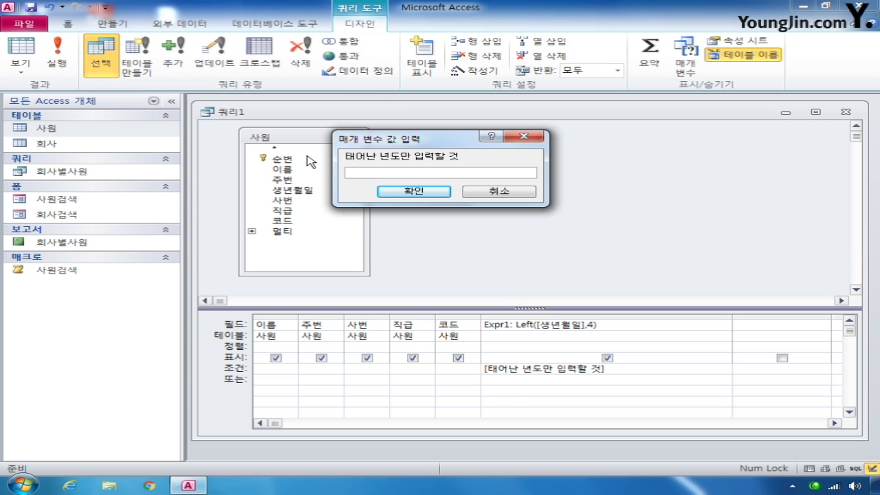
type("1972")
left_click(427, 194)
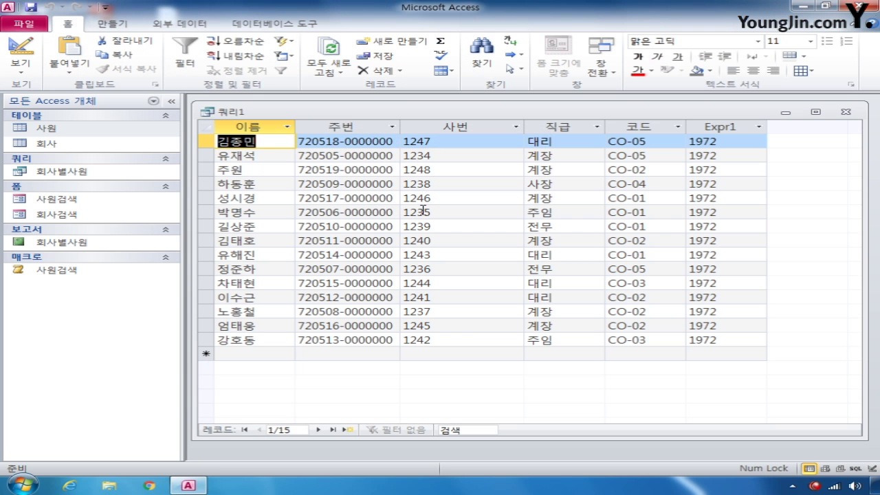
Step: Close the query and save it under the name 출생년도별사원
left_click(845, 111)
left_click(344, 219)
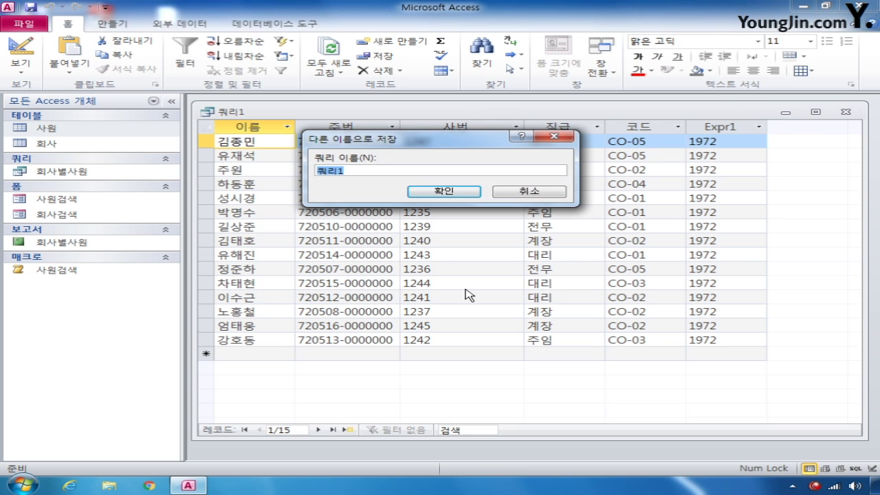
type("출생년도별사원")
key("Return")
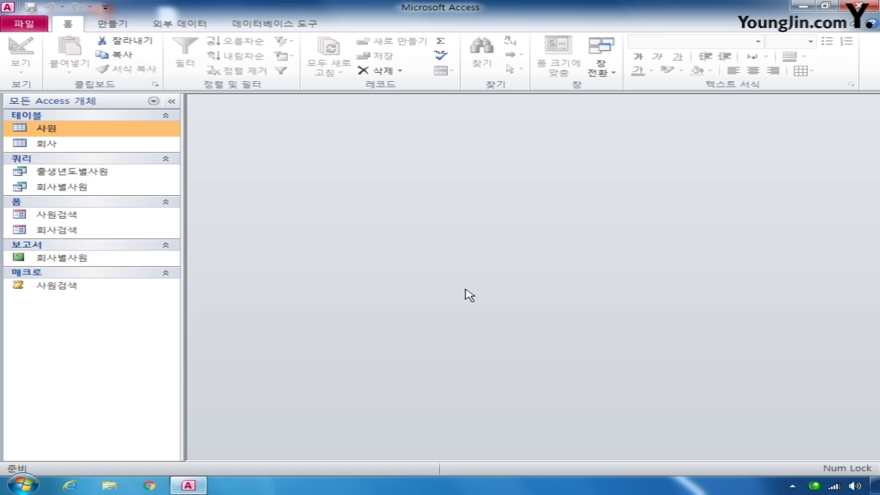
Step: Create a new query in design view with the 사원 and 회사 tables and enlarge both field lists to show all fields
left_click(118, 24)
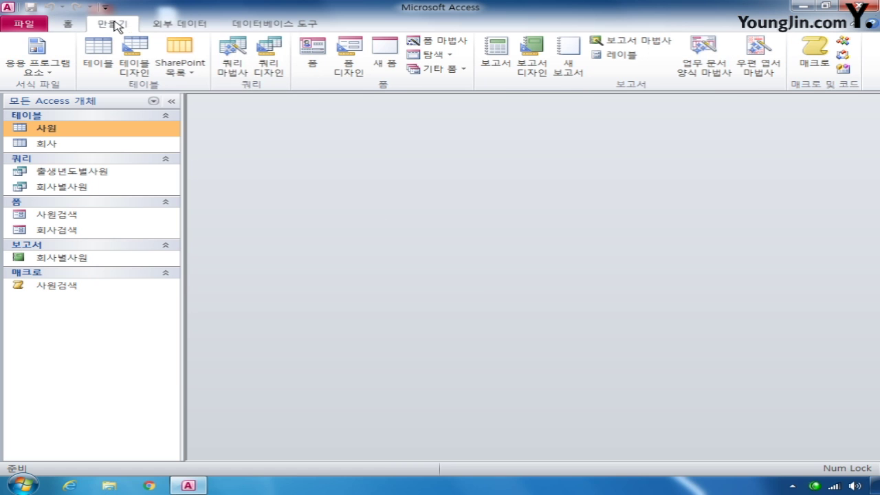
left_click(270, 71)
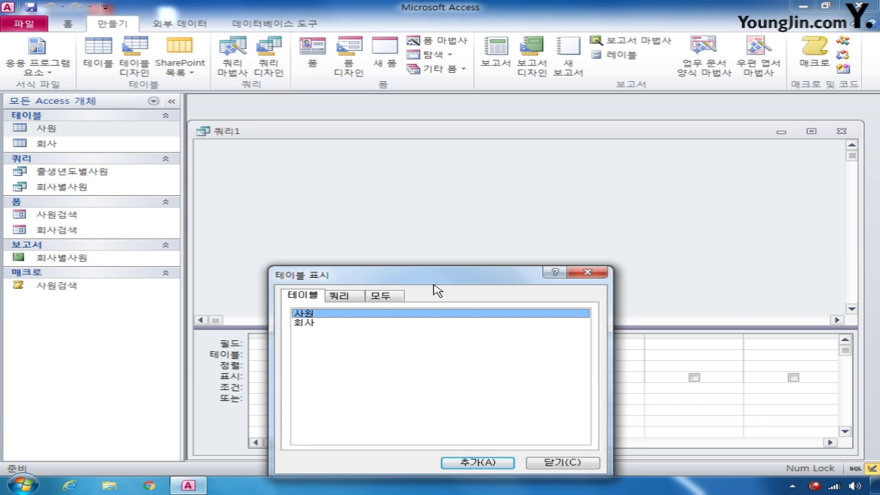
double_click(329, 314)
double_click(320, 323)
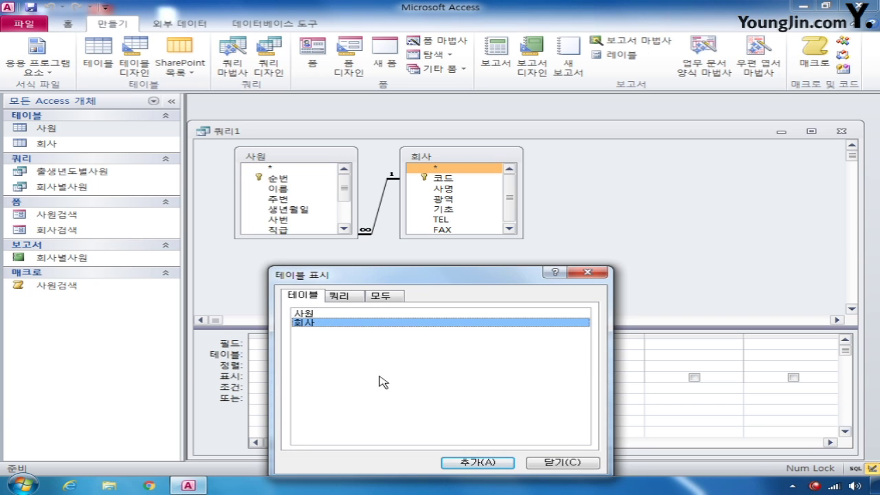
left_click(560, 463)
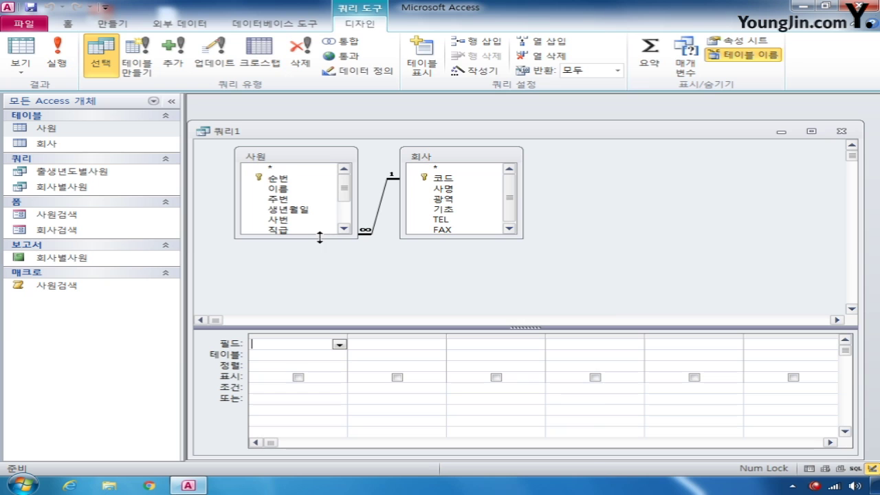
left_click_drag(319, 237, 319, 265)
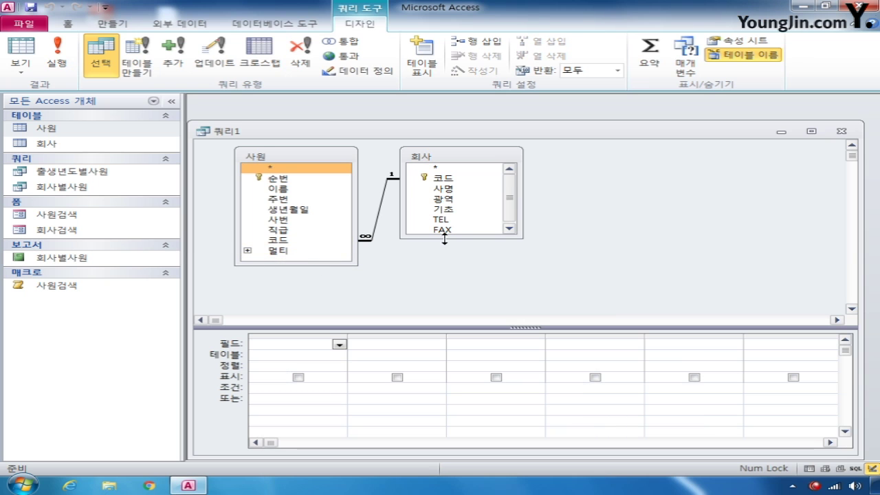
left_click_drag(462, 237, 464, 253)
Step: Change the new query's type to a crosstab query
right_click(593, 158)
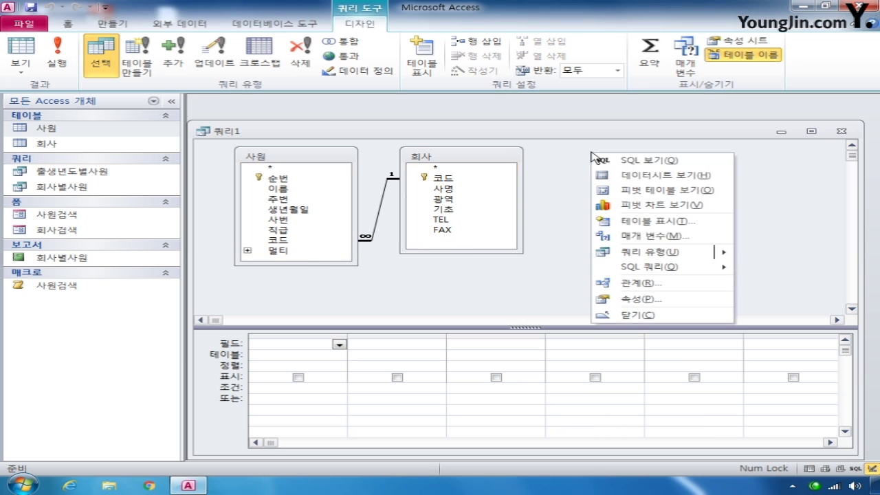
mouse_move(667, 252)
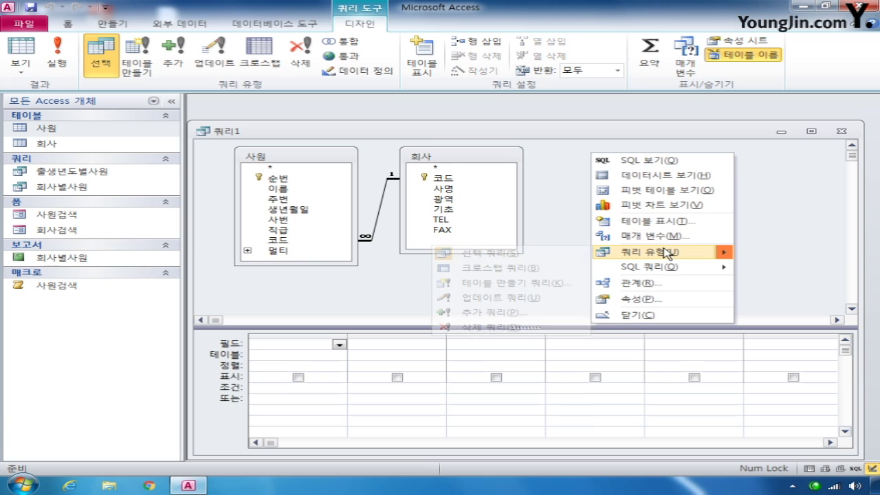
left_click(520, 270)
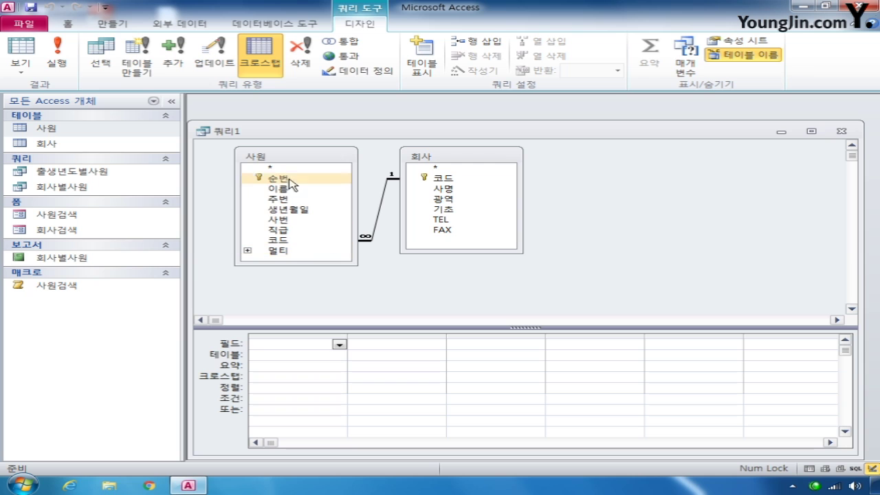
Step: Add the 사명 field of the 회사 table to the crosstab query as its row heading (행 머리글)
double_click(448, 190)
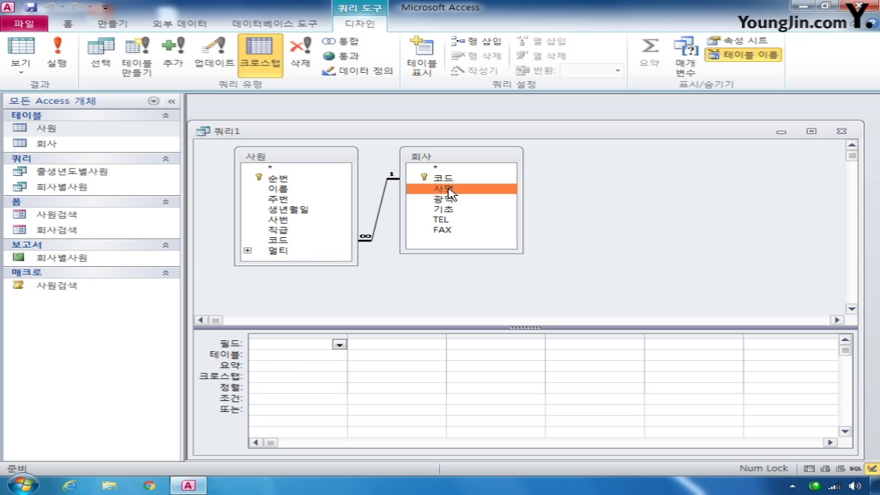
left_click(323, 377)
left_click(339, 378)
left_click(334, 389)
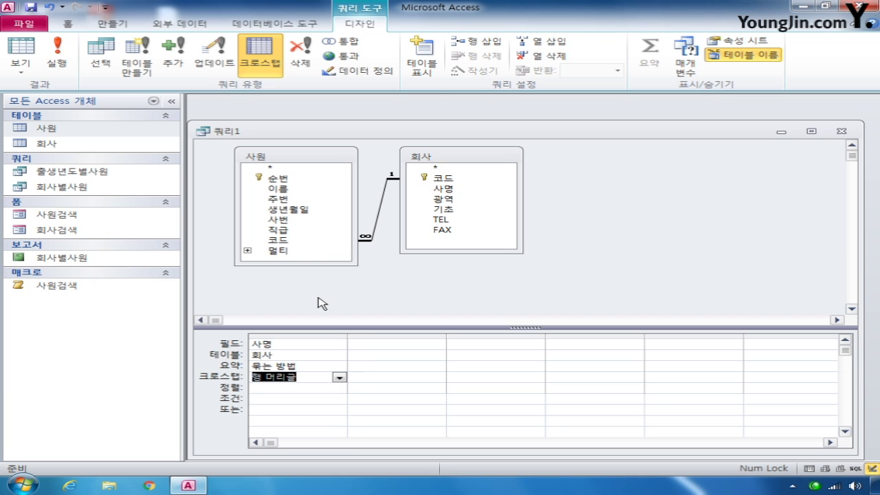
Step: Add the 직급 field of the 사원 table to the crosstab query as its column heading (열 머리글)
double_click(294, 232)
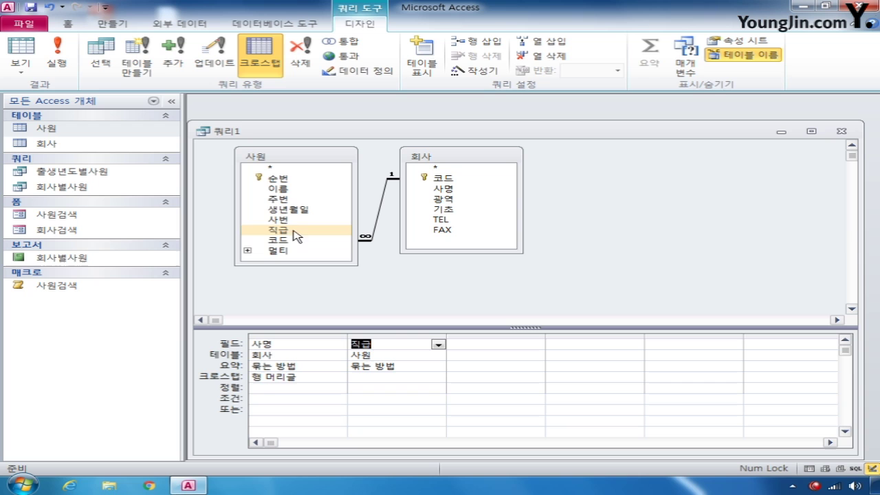
left_click(385, 377)
left_click(437, 377)
left_click(420, 396)
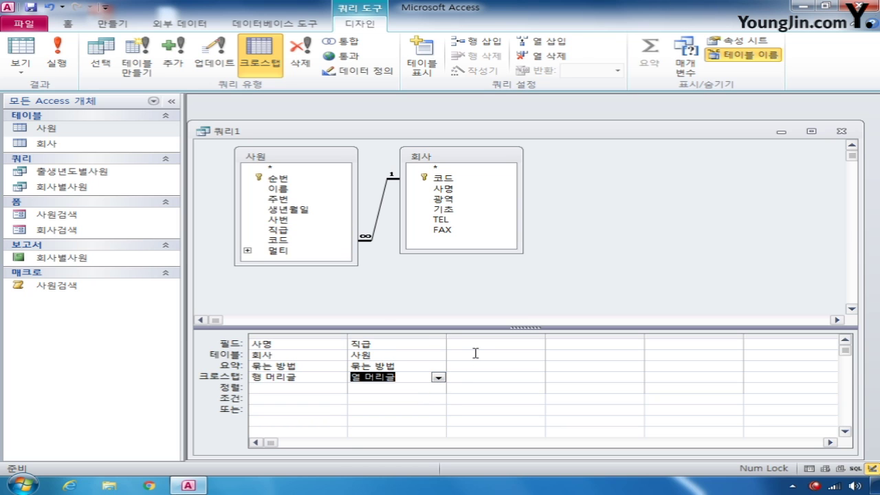
Step: Add the 이름 field of the 사원 table, summarised by count (개수), as the crosstab value (값)
double_click(292, 191)
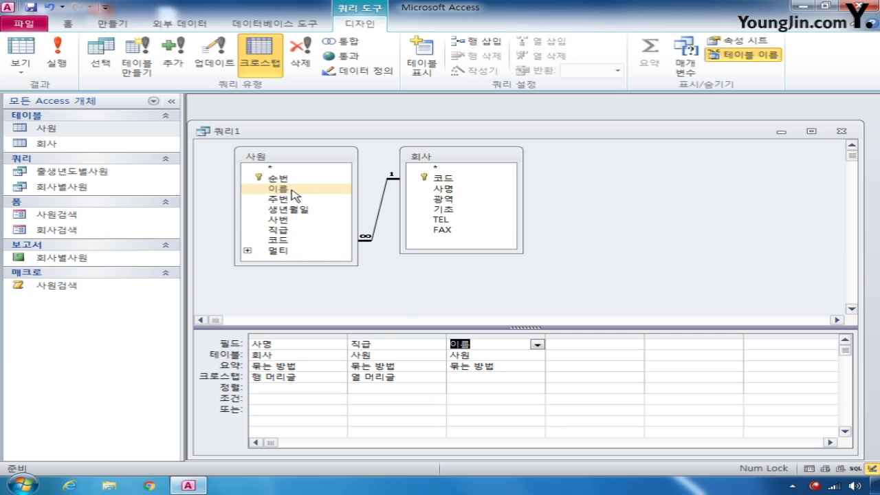
left_click(520, 370)
left_click(538, 366)
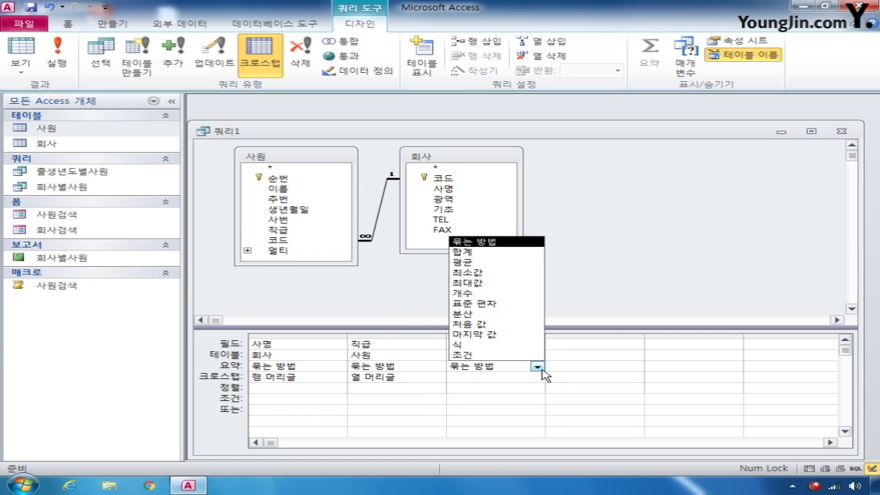
left_click(515, 293)
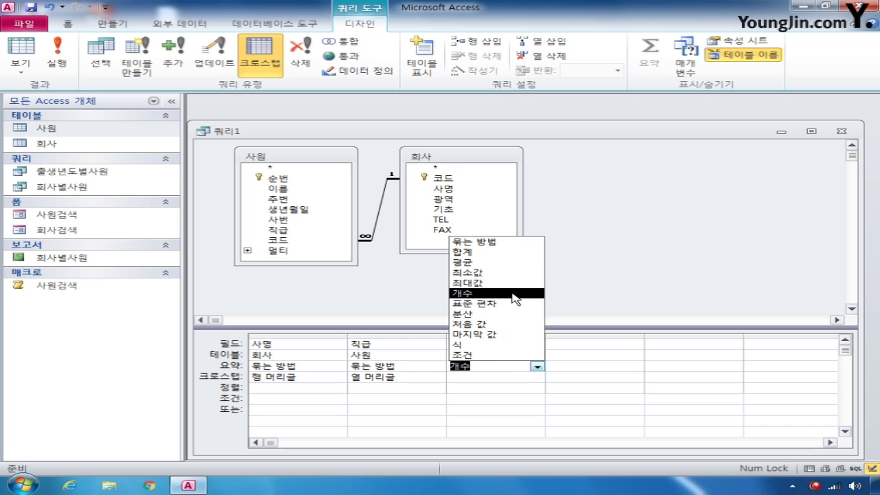
left_click(512, 378)
left_click(537, 378)
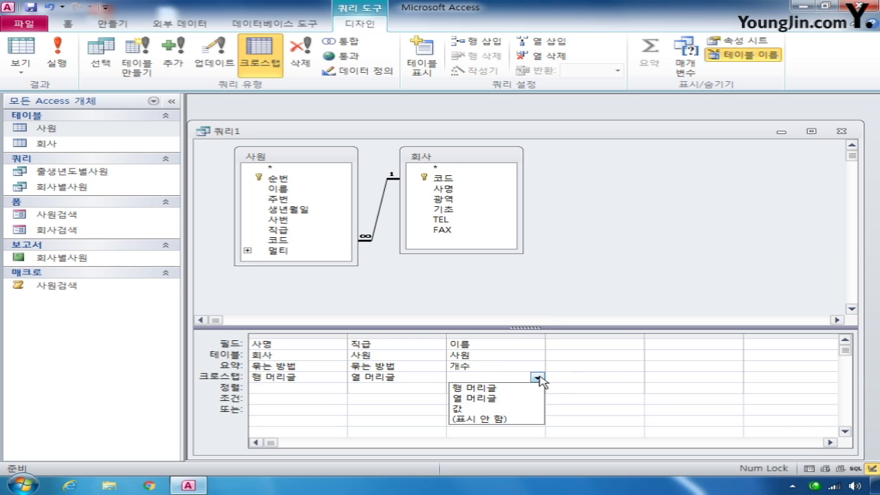
left_click(508, 409)
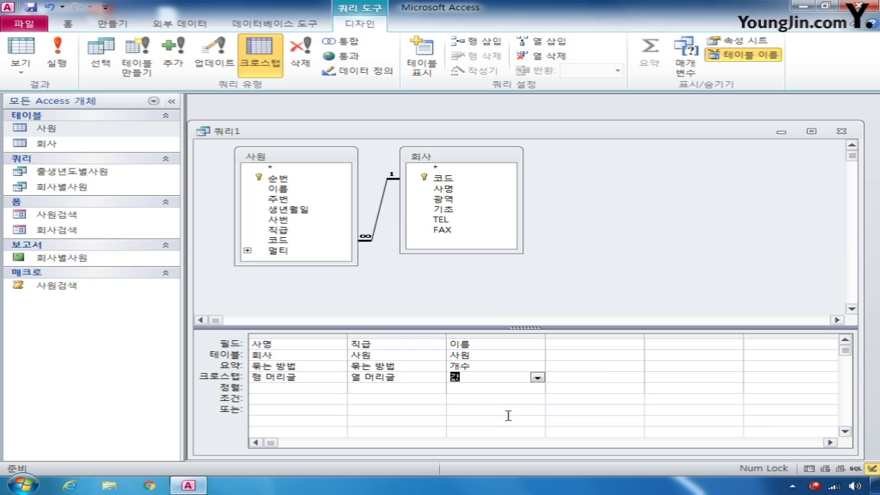
Step: Close the crosstab query and save it under the name 회사별직급별인원수
left_click(841, 130)
left_click(371, 279)
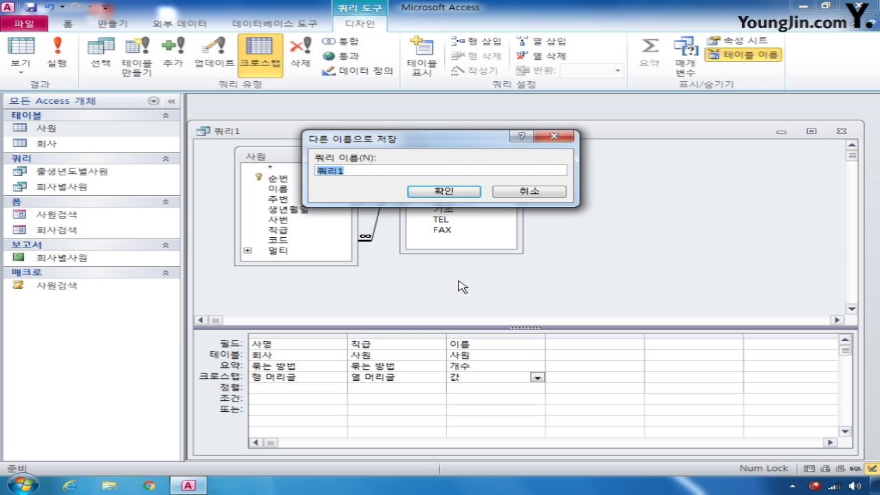
type("크")
type("사별직급")
type("별")
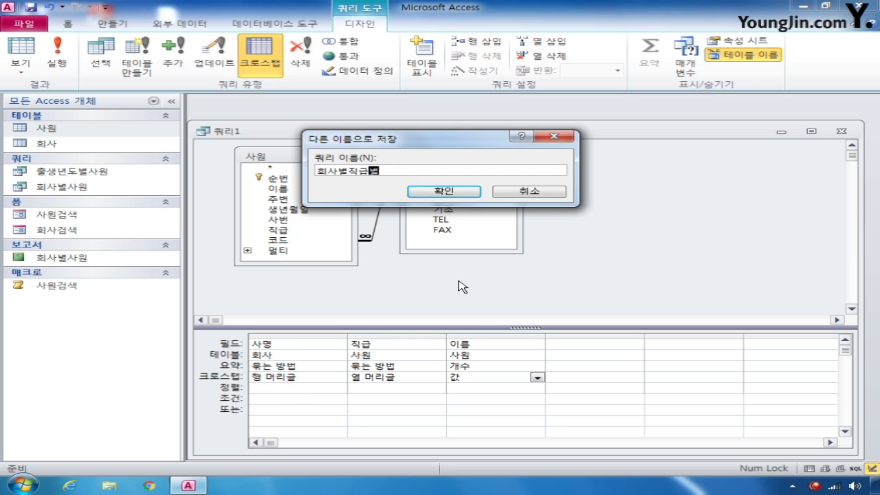
type("인원")
key("Return")
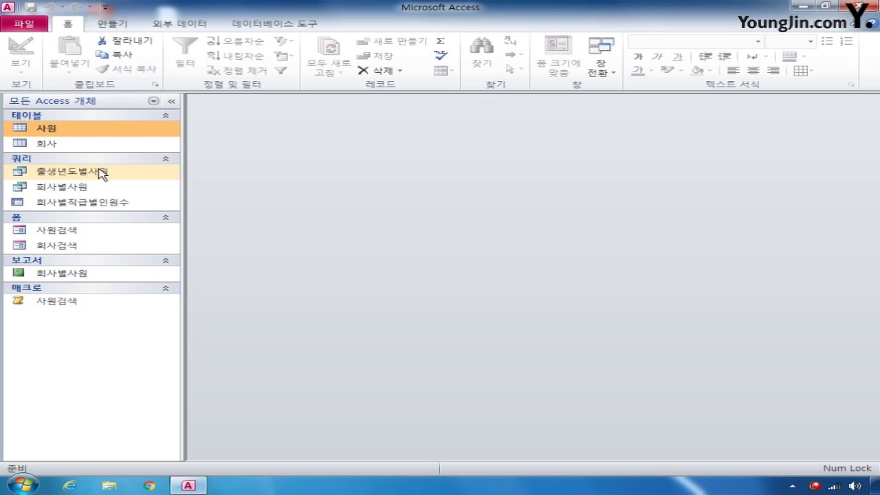
Step: Open the 회사검색 form in design view, move its window up slightly and show the property sheet
right_click(84, 246)
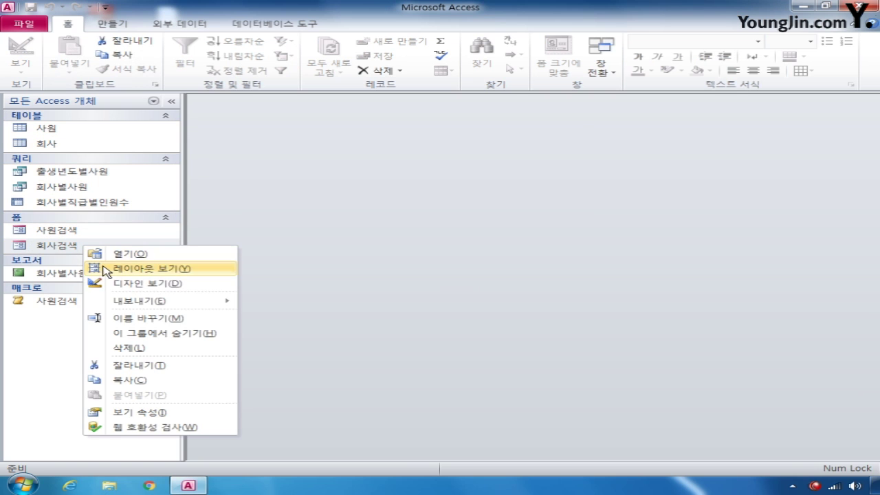
left_click(148, 283)
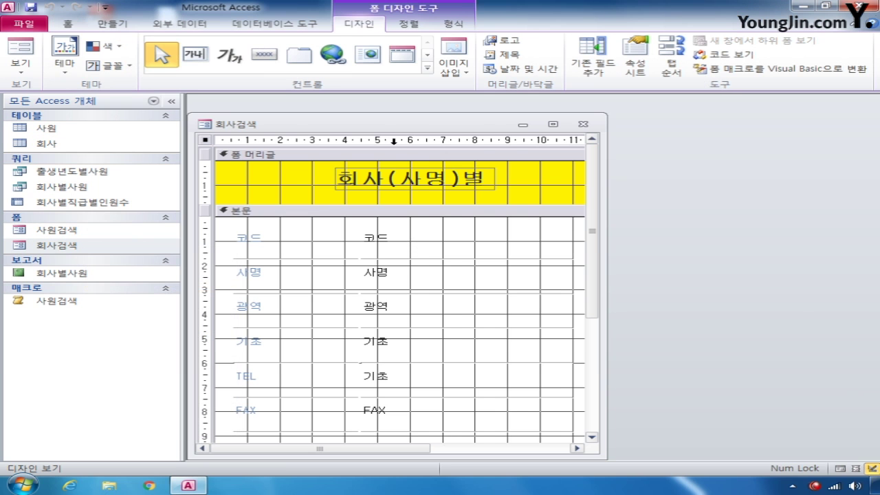
left_click_drag(391, 124, 399, 116)
left_click(634, 57)
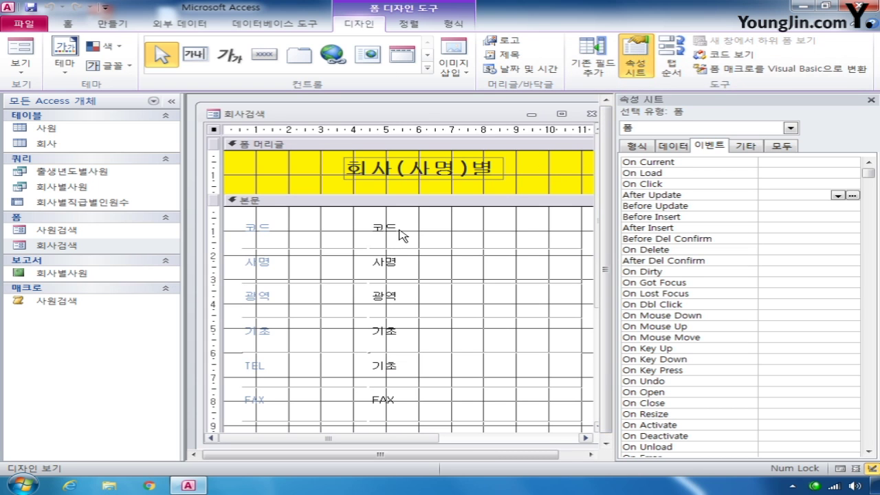
Step: Select the form header section (폼 머리글) of the 회사검색 form and set its On Dbl Click event to [이벤트 프로시저]
left_click(320, 146)
left_click(779, 172)
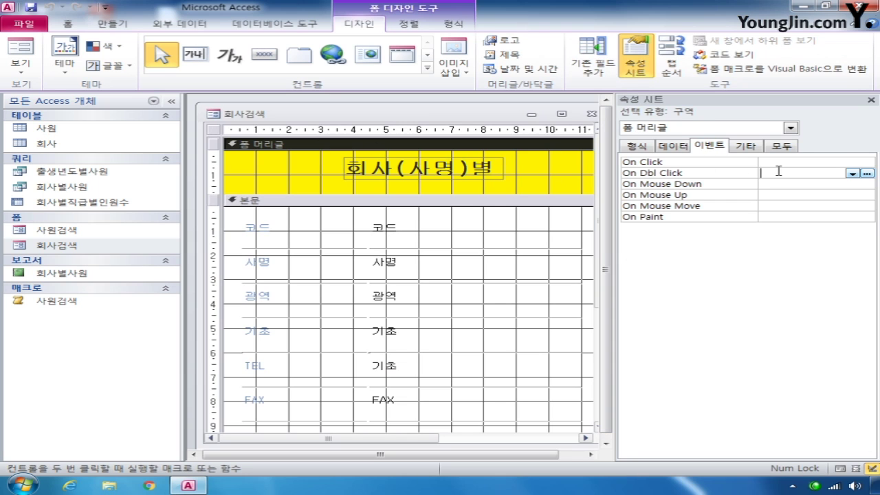
left_click(852, 174)
left_click(845, 193)
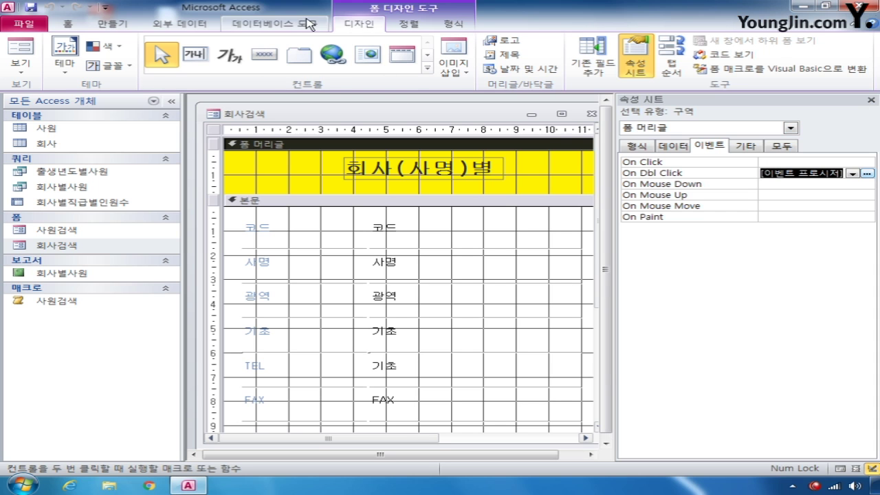
Step: Create a new macro and add the ExportWithFormatting action to it
left_click(114, 28)
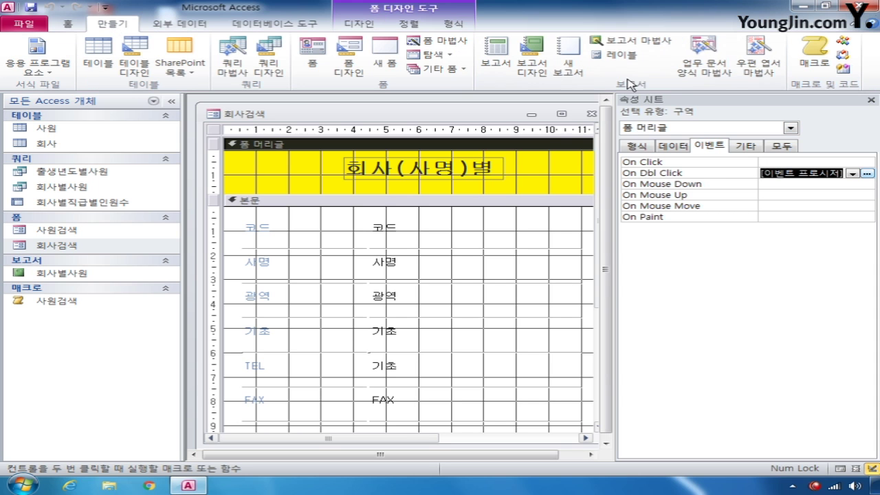
left_click(814, 59)
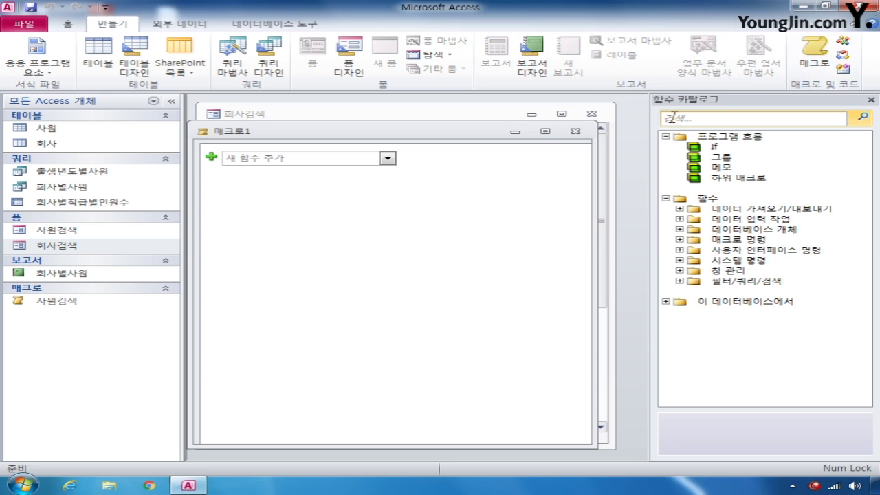
left_click(390, 158)
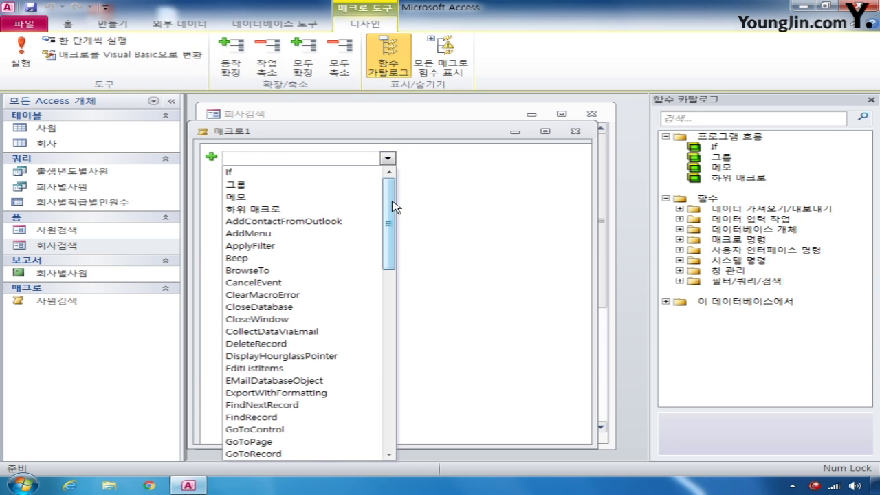
left_click_drag(392, 202, 395, 236)
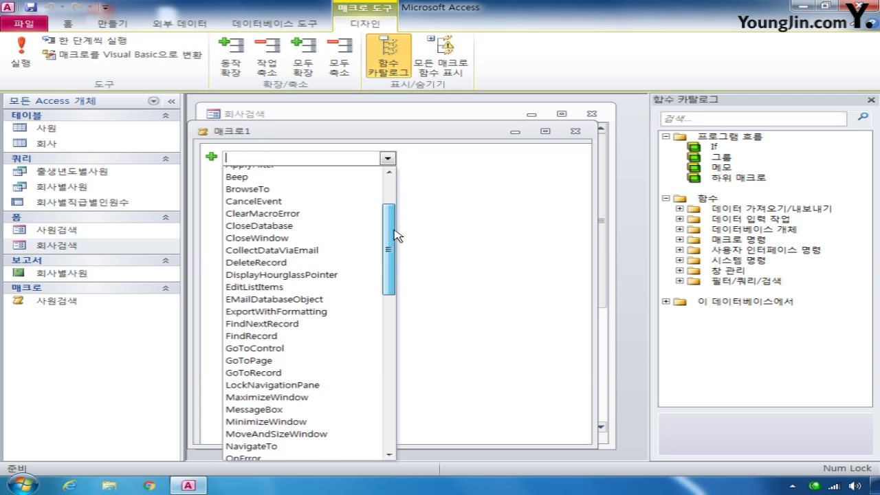
left_click(320, 307)
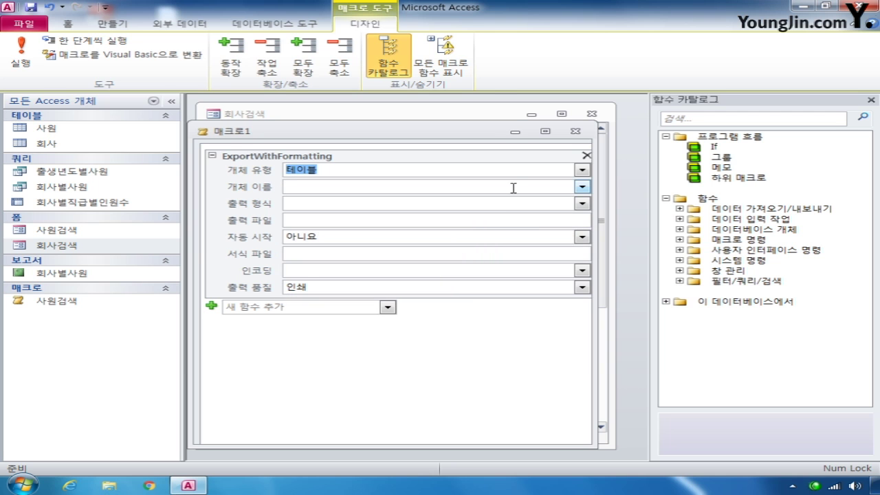
Step: Set the export action's object name to the 사원 table and its output format to Excel 통합 문서 (*.xlsx)
left_click(582, 186)
left_click(539, 206)
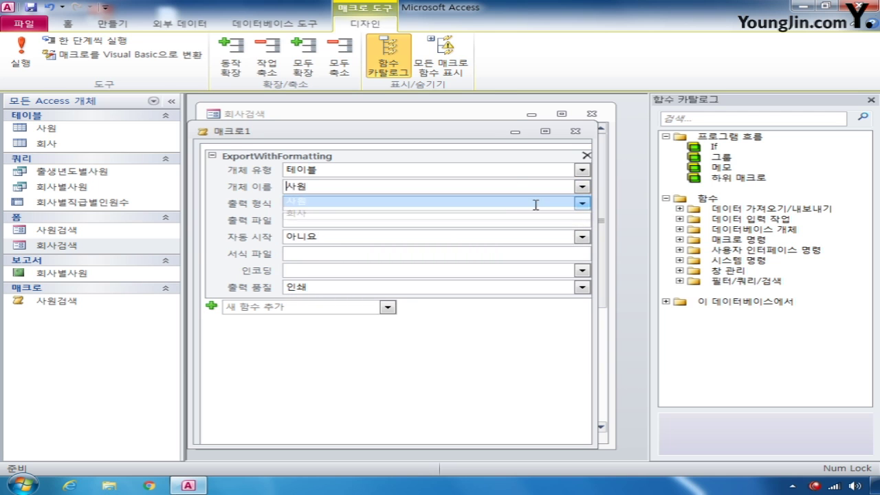
left_click(422, 200)
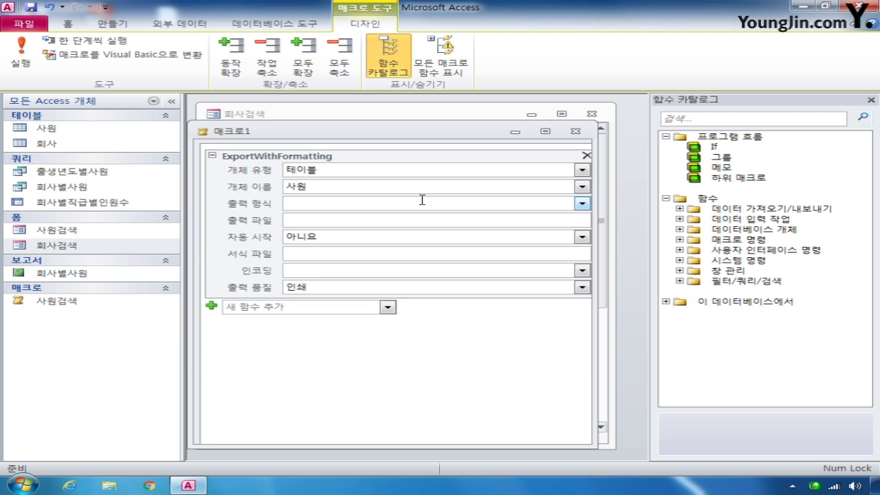
left_click(582, 203)
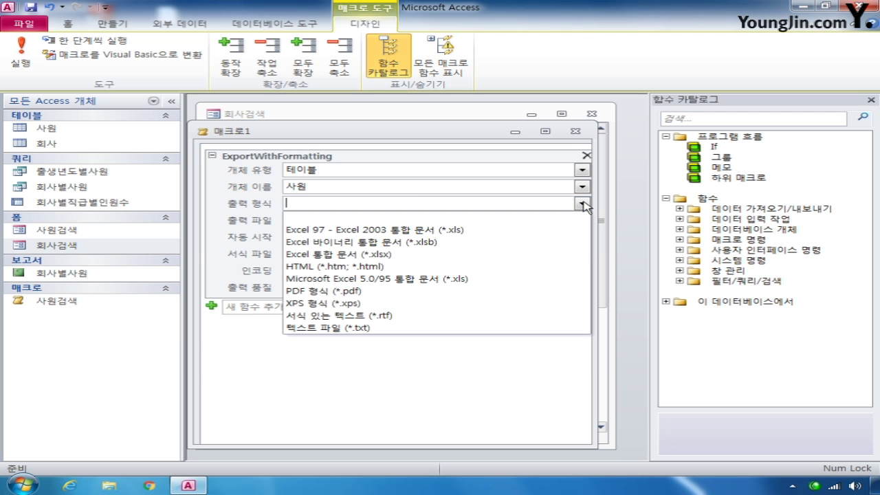
left_click(487, 253)
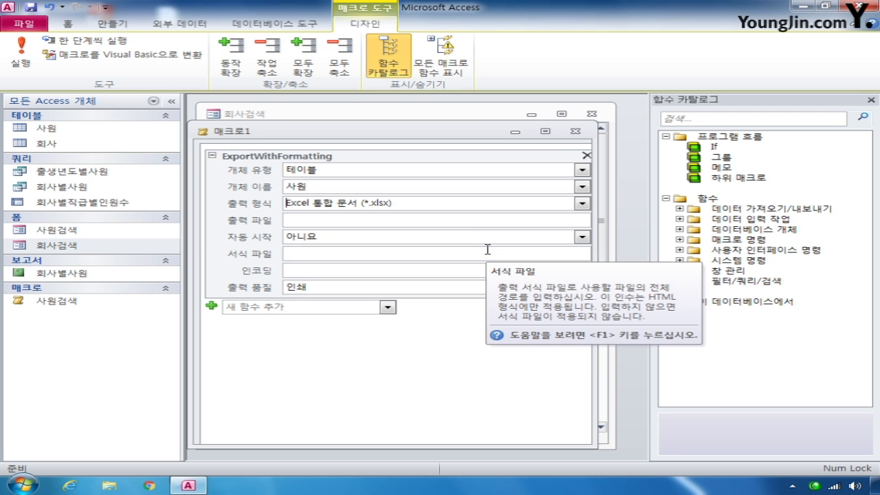
Step: Set the export action's auto start option (자동 시작) to 예
left_click(335, 271)
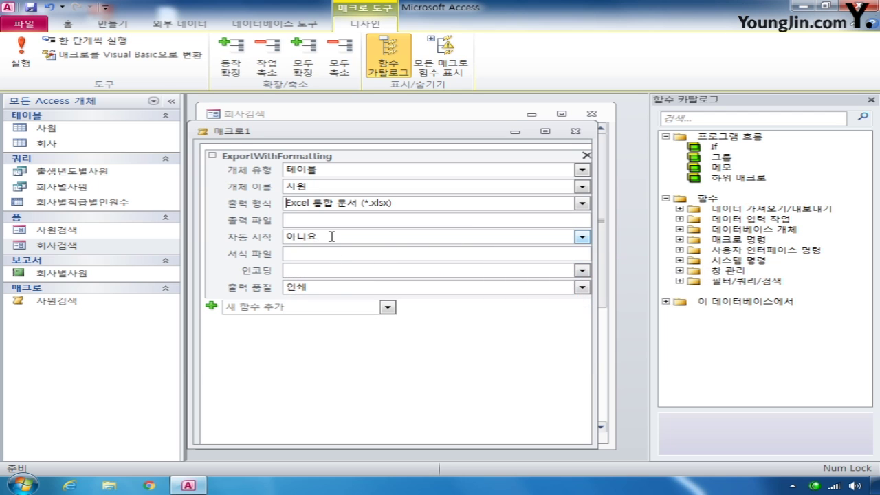
left_click(335, 236)
left_click(582, 237)
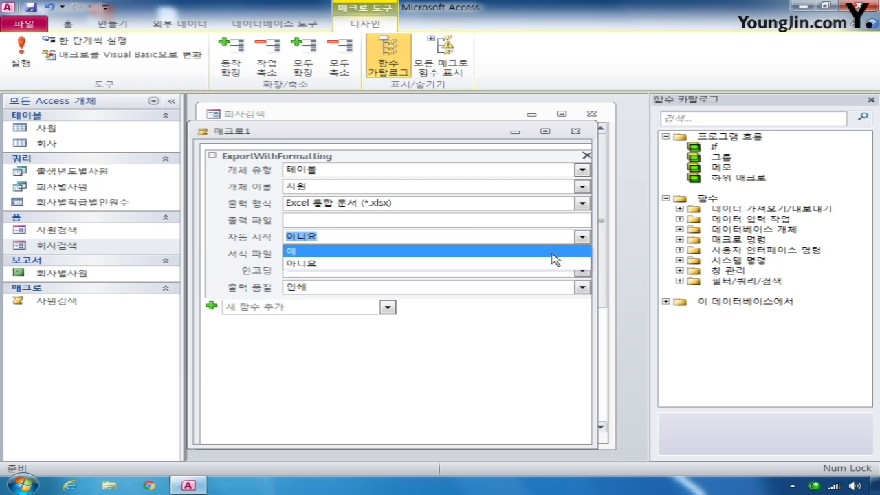
left_click(553, 250)
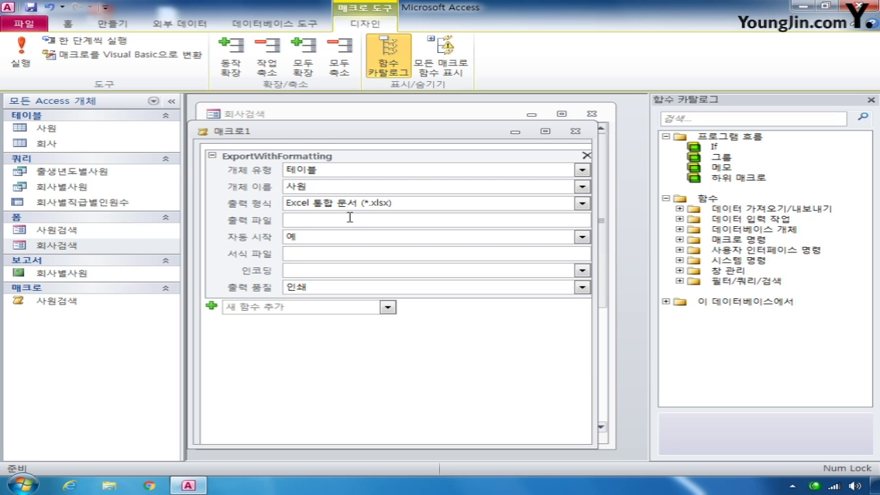
Step: Enter C:\변환.xlsx as the export action's output file (출력 파일)
left_click(350, 217)
type("c")
type(":\\")
type("변환")
type(".xlsx")
Step: Close the new macro and save it under the name 변환
left_click(575, 131)
left_click(343, 277)
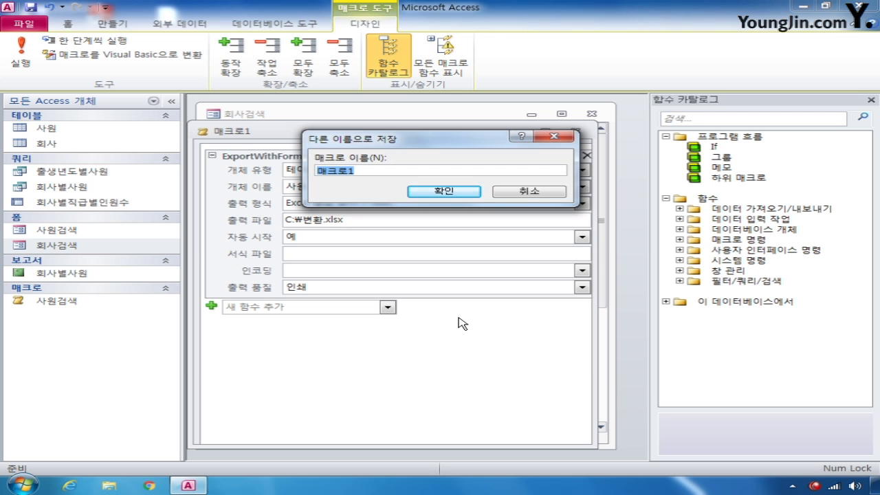
type("gus")
type("변환")
key("Return")
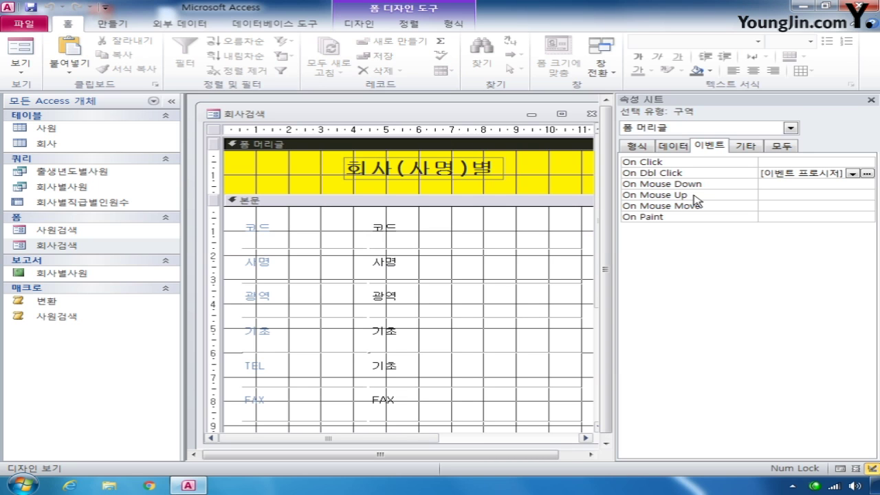
Step: Assign the 변환 macro to the form header's On Dbl Click event, then close the 회사검색 form and save its design changes
left_click(851, 173)
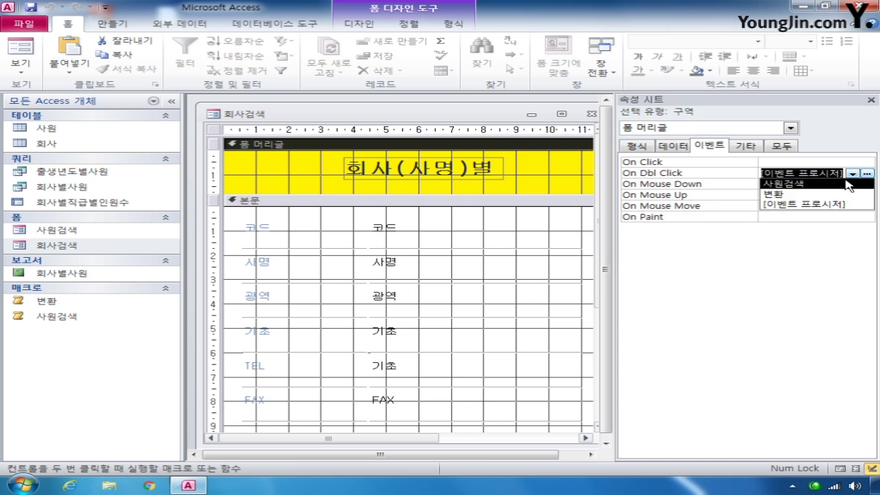
left_click(828, 194)
left_click(590, 114)
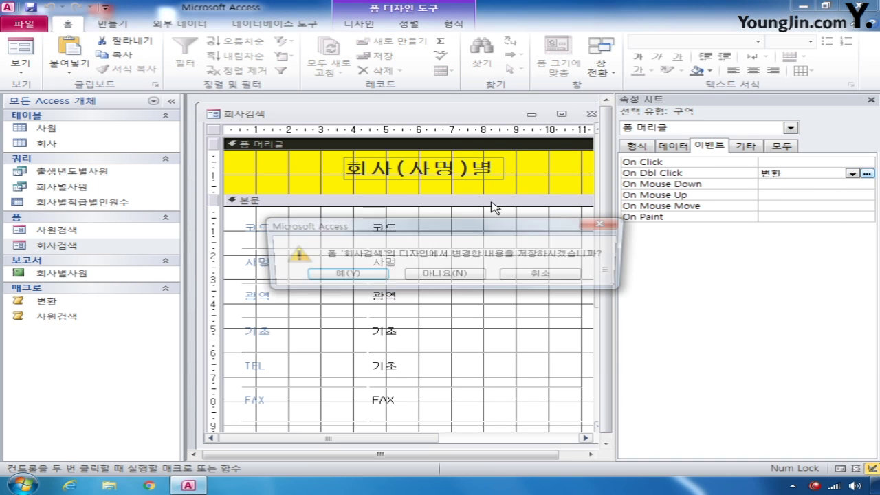
key("Return")
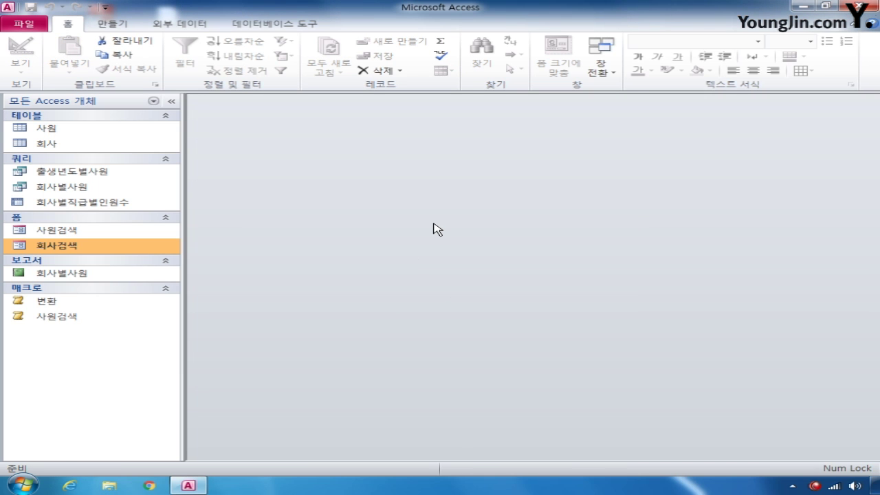